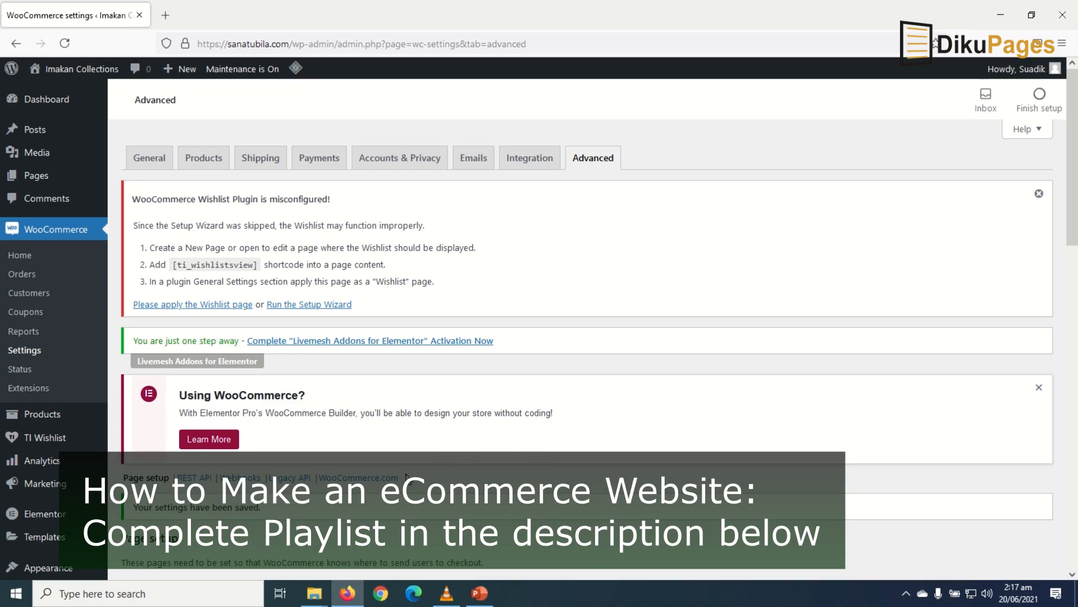
Start a new WooCommerce product and name it "Classic Men's Suit".
{"action": "mouse_move", "coordinate": [54, 421]}
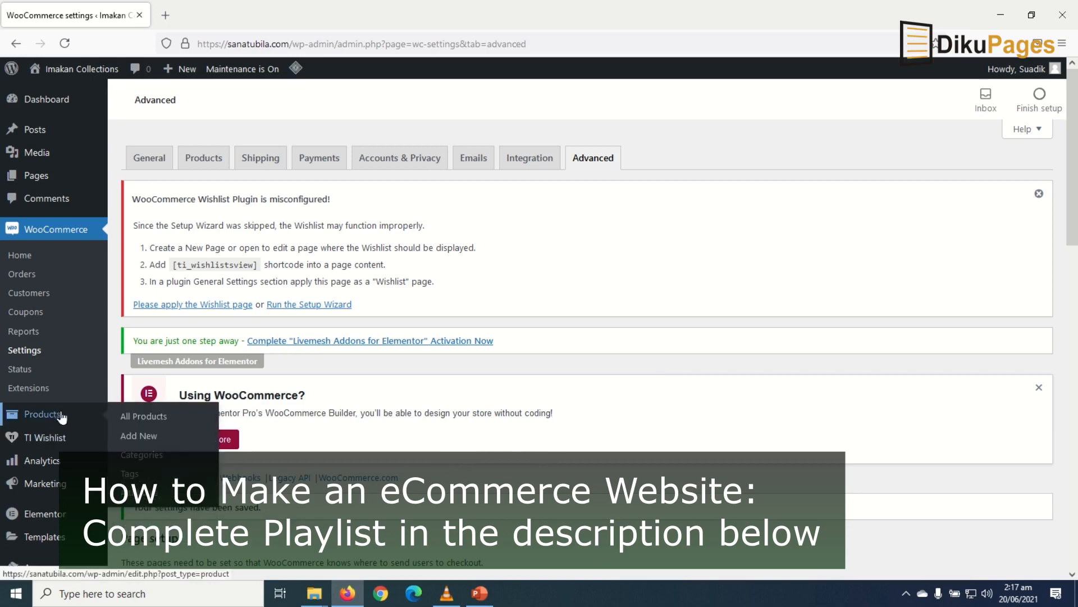
{"action": "left_click", "coordinate": [156, 436]}
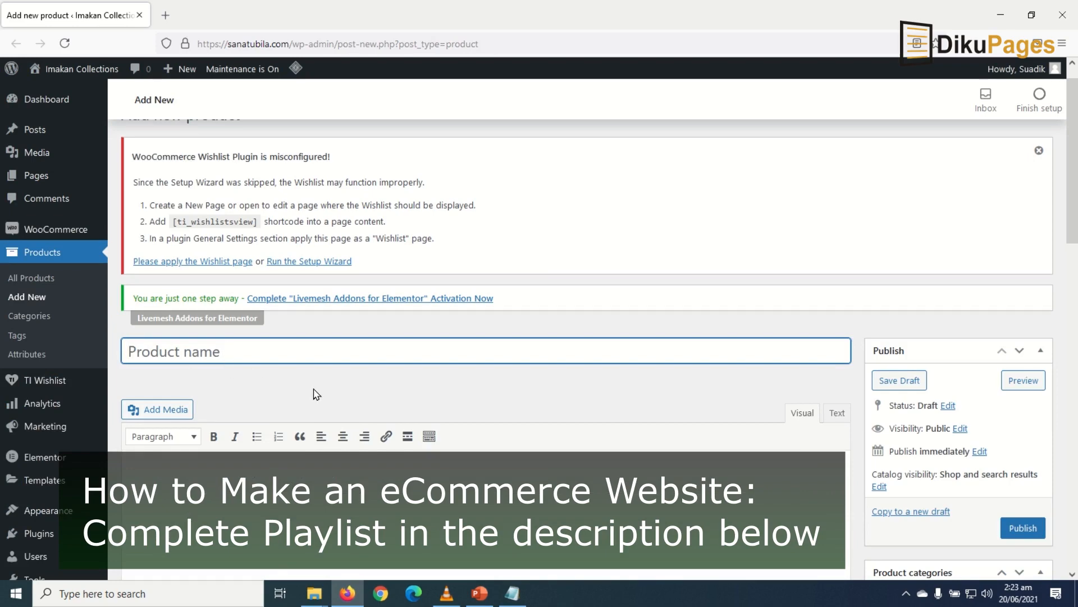
{"action": "type", "text": "Classic Men's Suit"}
Fill the main product description with the Lorem ipsum placeholder text and start a new paragraph at "Duis aute irure dolor".
{"action": "scroll", "coordinate": [325, 388], "scroll_direction": "down", "scroll_amount": 3}
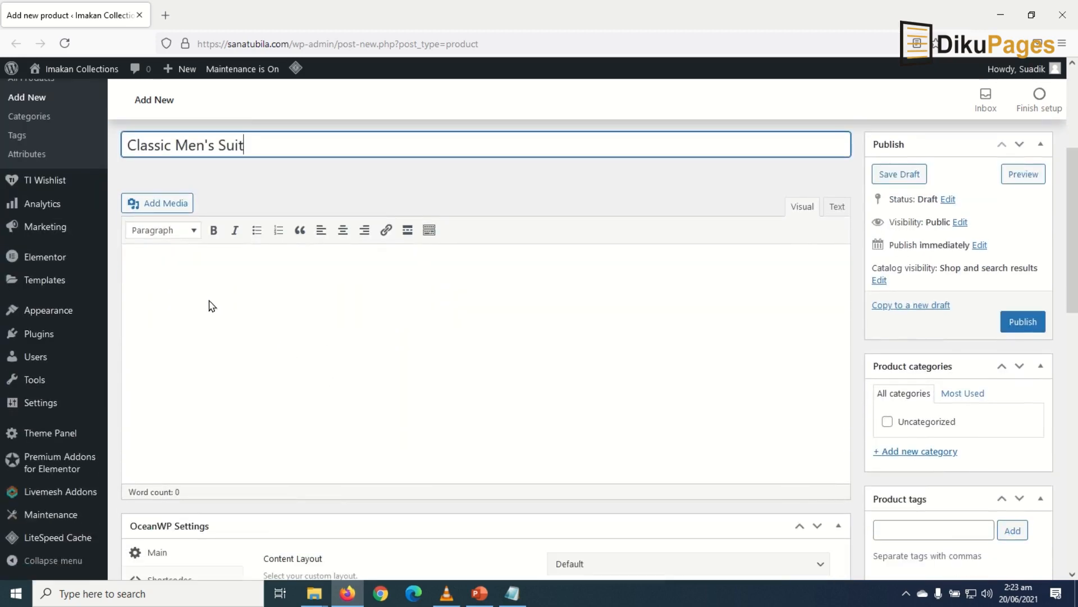
{"action": "left_click", "coordinate": [217, 284]}
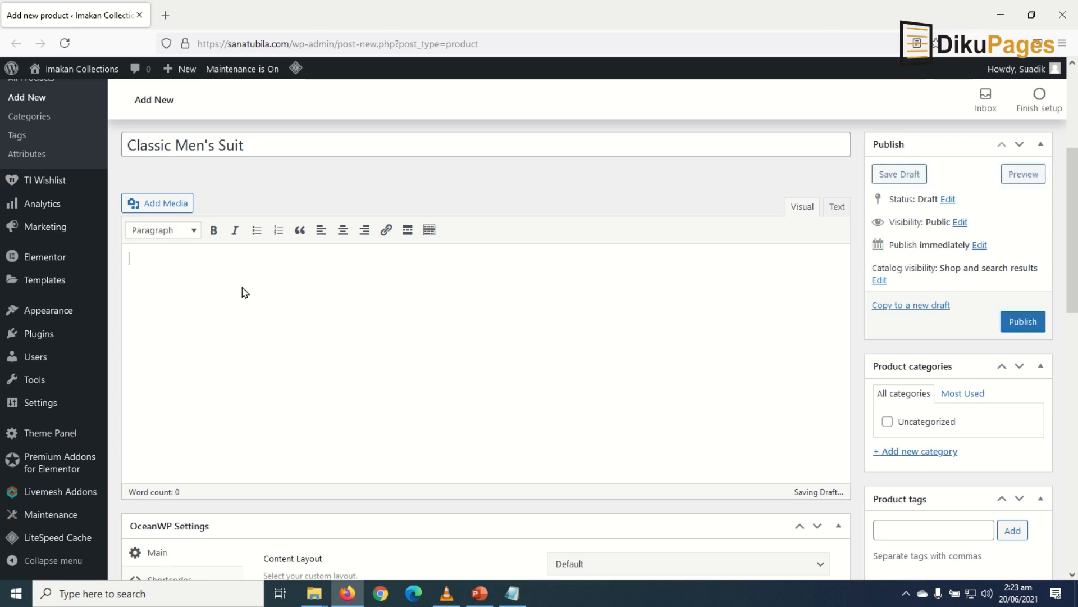
{"action": "scroll", "coordinate": [239, 293], "scroll_direction": "down", "scroll_amount": 1}
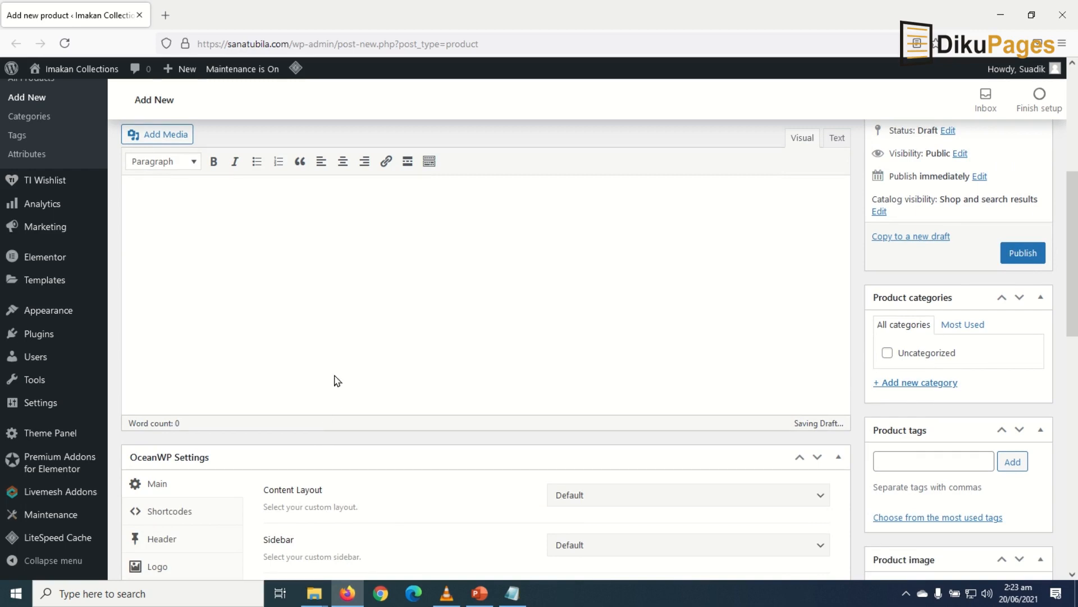
{"action": "type", "text": "Lorem ipsum dolor sit amet, consectetur adipiscing elit, sed do eiusmod tempor incididunt ut labore et dolore magna aliqua. Ut enim ad minim veniam, quis nostrud exercitation ullamco laboris nisi ut aliquip ex ea commodo consequat. Duis aute irure dolor in reprehenderit in voluptate velit esse cillum dolore eu fugiat nulla pariatur. Excepteur sint occaecat cupidatat non proident, sunt in culpa qui officia deserunt mollit anim id est laborum."}
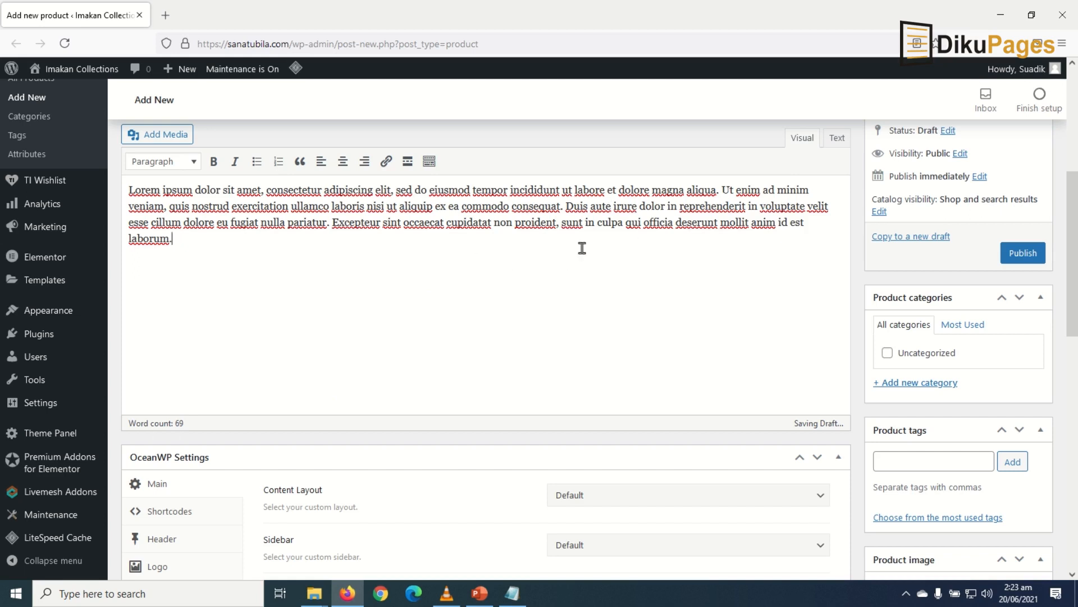
{"action": "left_click", "coordinate": [563, 205]}
{"action": "key", "text": "Return"}
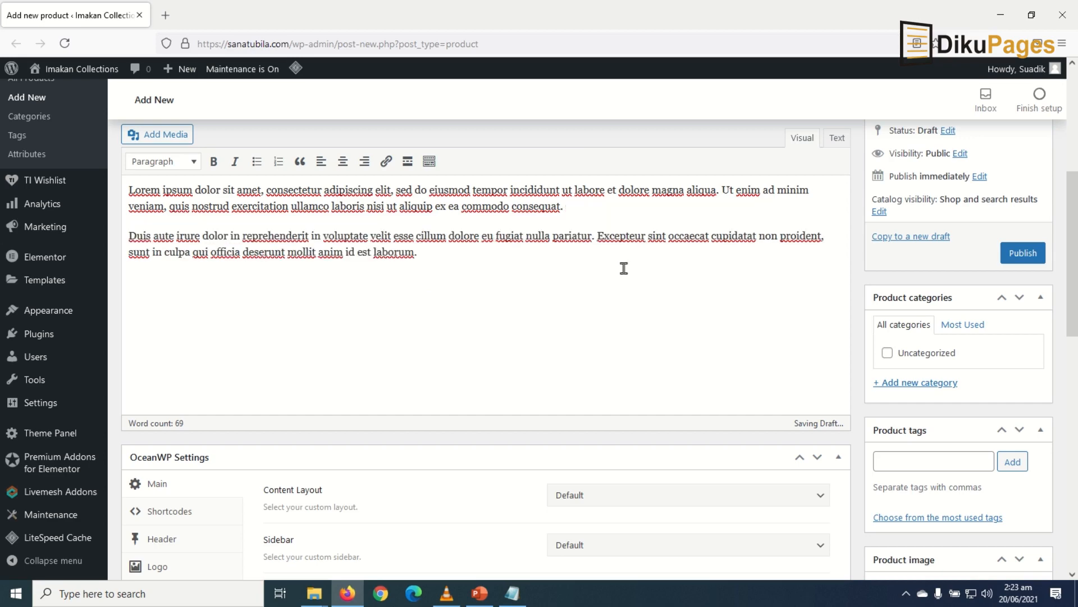
Set the product's regular price to $99.99 and its sale price to $69.99.
{"action": "scroll", "coordinate": [522, 340], "scroll_direction": "down", "scroll_amount": 9}
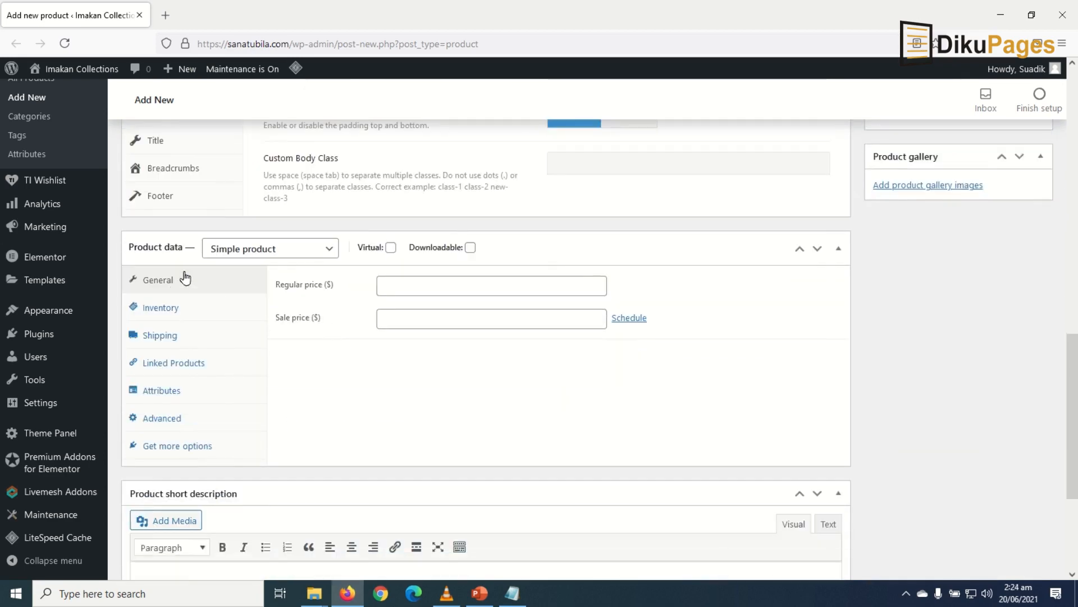
{"action": "left_click", "coordinate": [415, 290]}
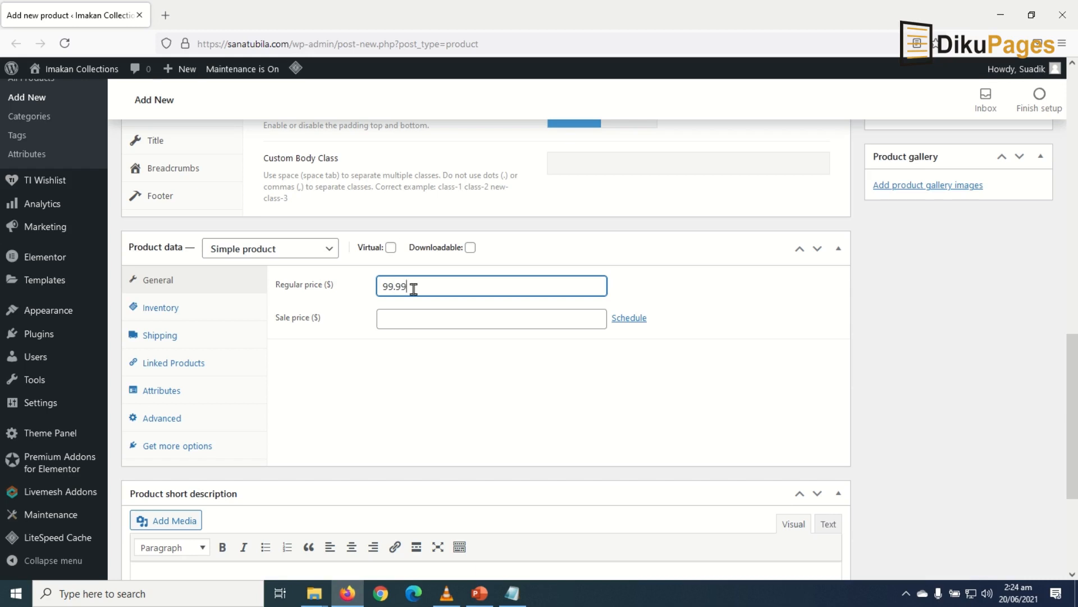
{"action": "left_click", "coordinate": [408, 324]}
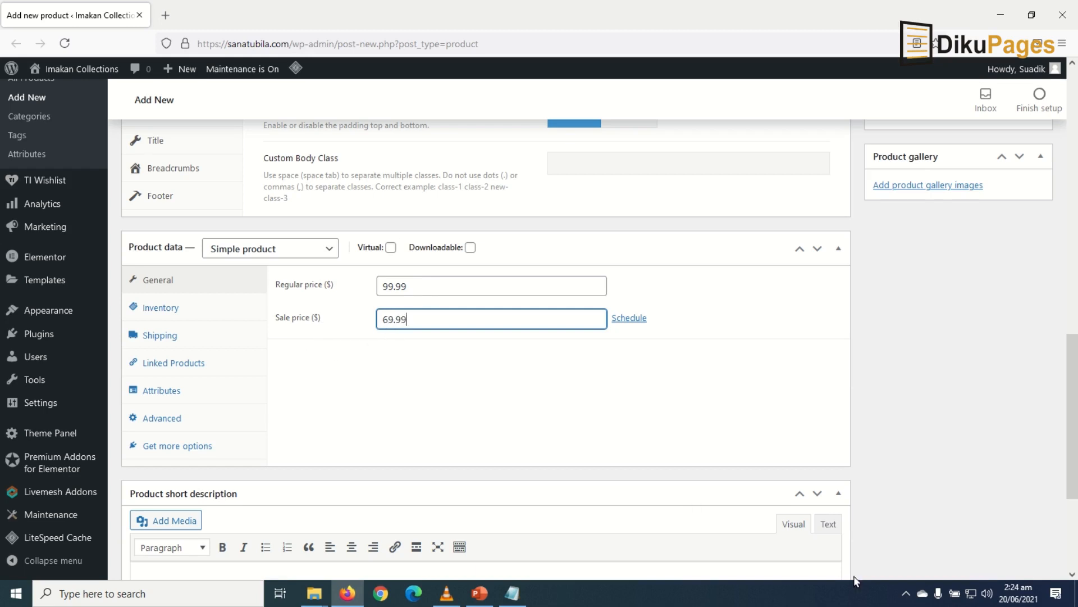
Schedule the sale price to run from 2021-06-20 to 2021-06-30.
{"action": "left_click", "coordinate": [631, 323]}
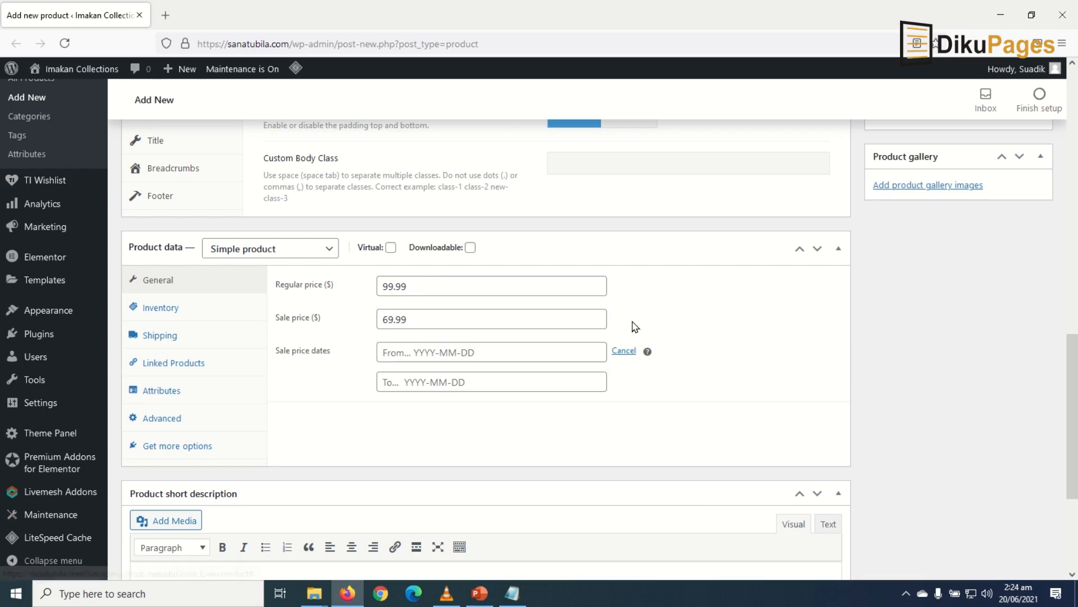
{"action": "left_click", "coordinate": [442, 350]}
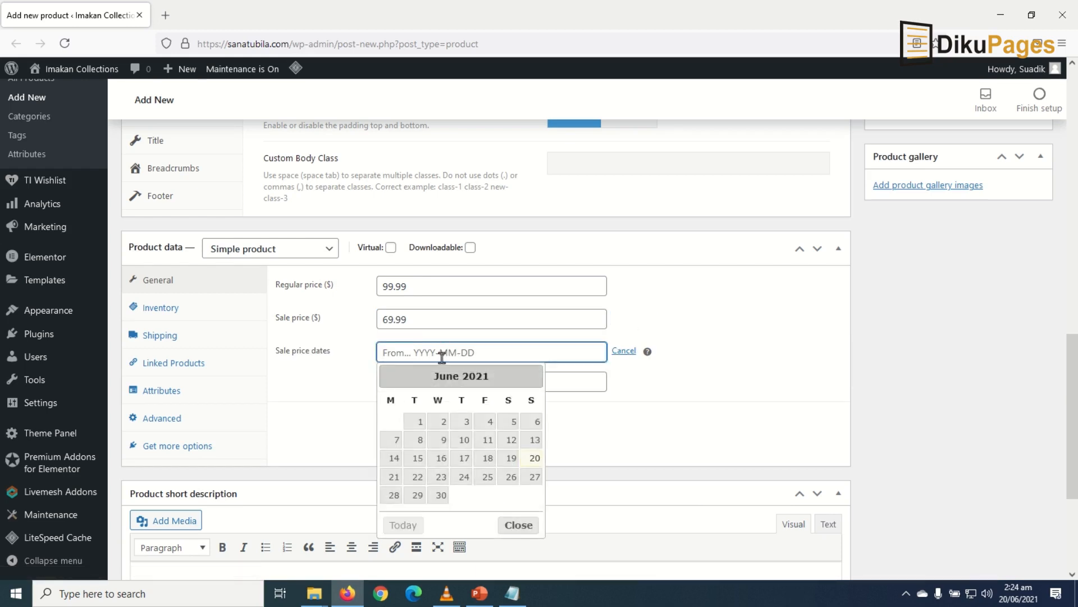
{"action": "left_click", "coordinate": [530, 458]}
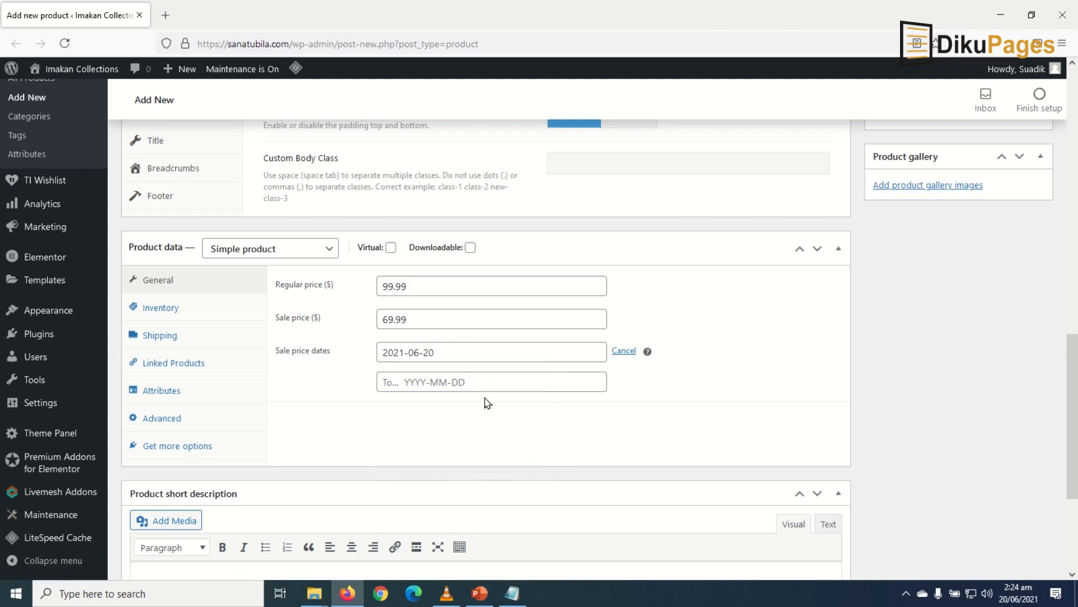
{"action": "left_click", "coordinate": [486, 381]}
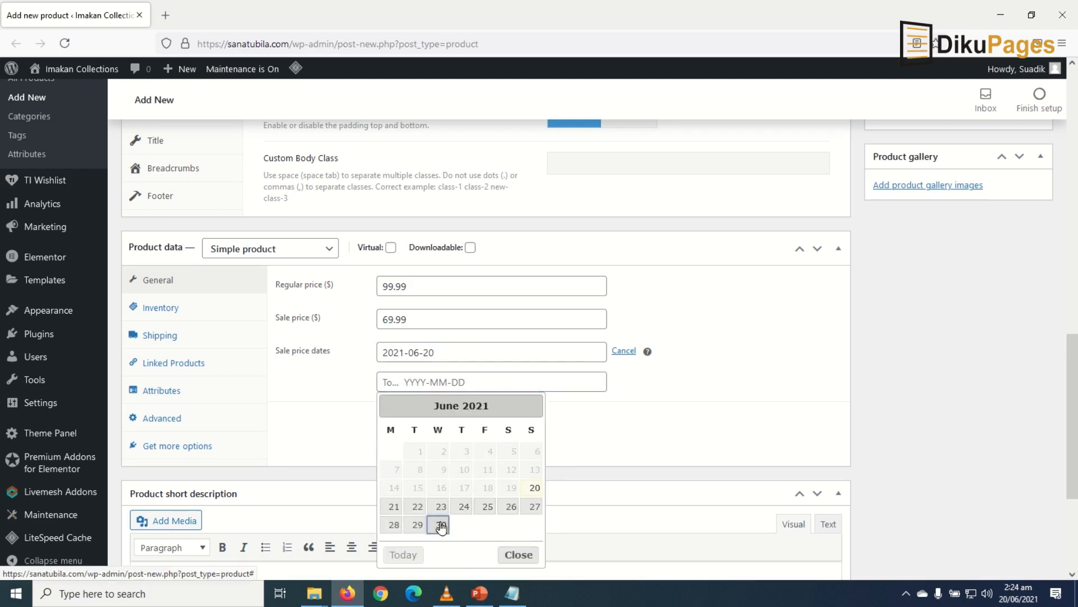
{"action": "left_click", "coordinate": [440, 524]}
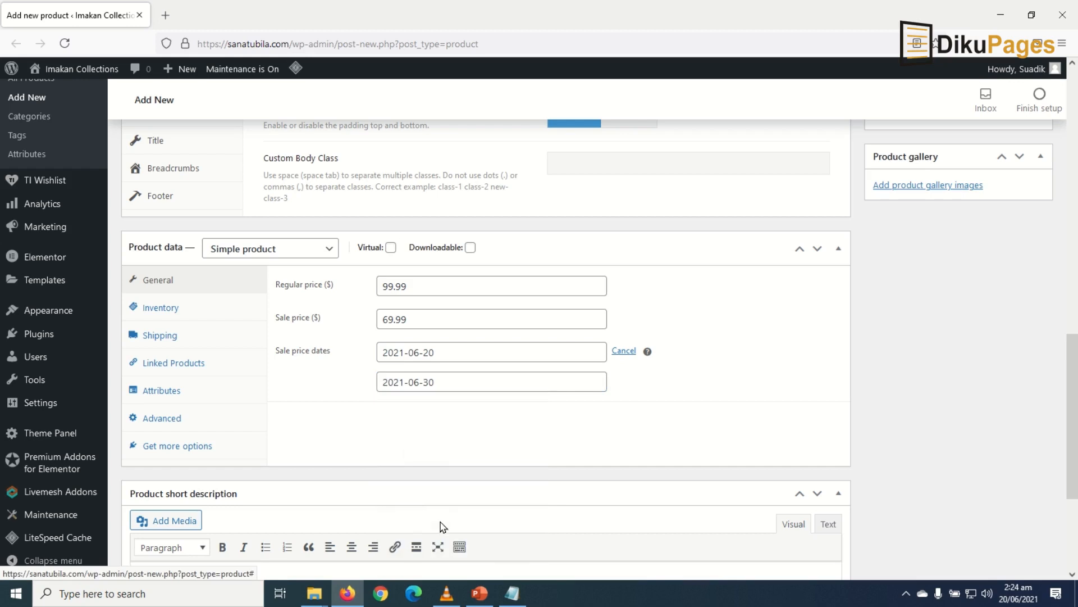
Set the product's SKU to 0001 and enable stock management at product level.
{"action": "left_click", "coordinate": [161, 310]}
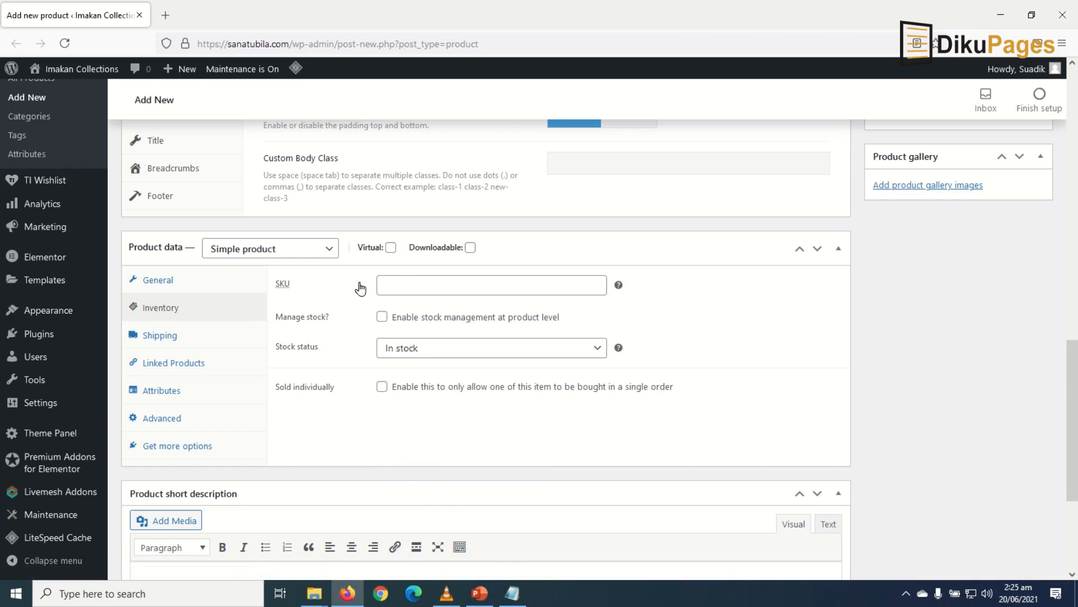
{"action": "left_click", "coordinate": [420, 287]}
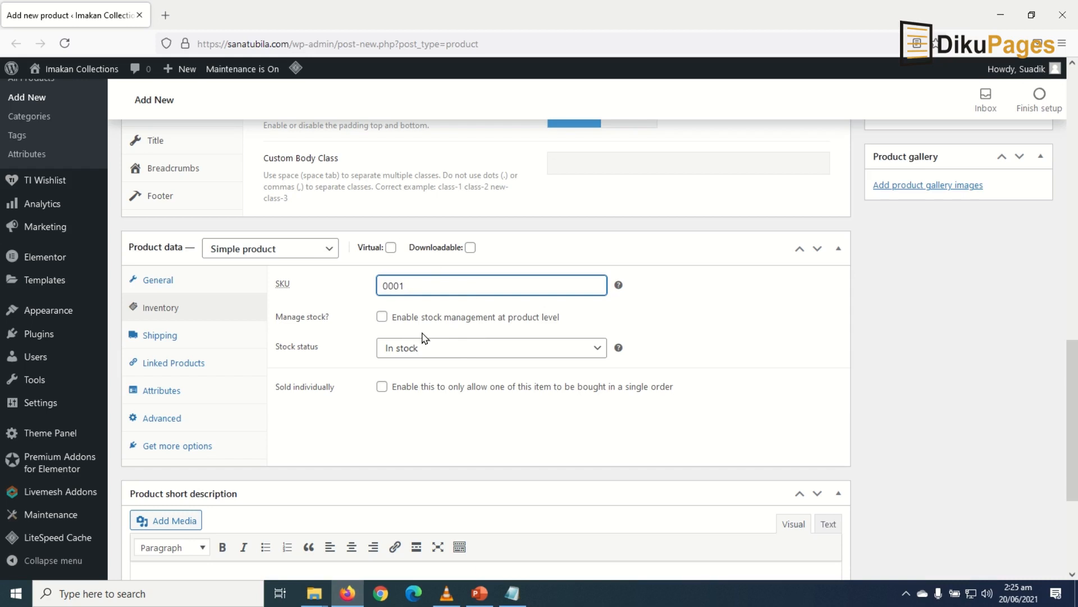
{"action": "left_click", "coordinate": [387, 319]}
{"action": "left_click", "coordinate": [382, 317]}
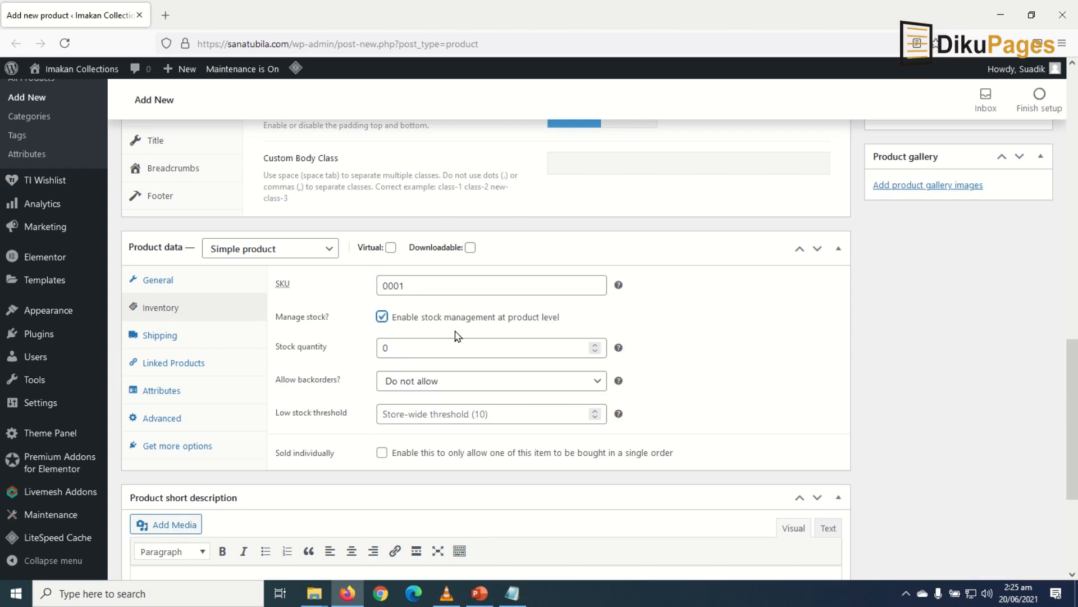
Set the product's stock quantity to 10.
{"action": "left_click", "coordinate": [415, 353]}
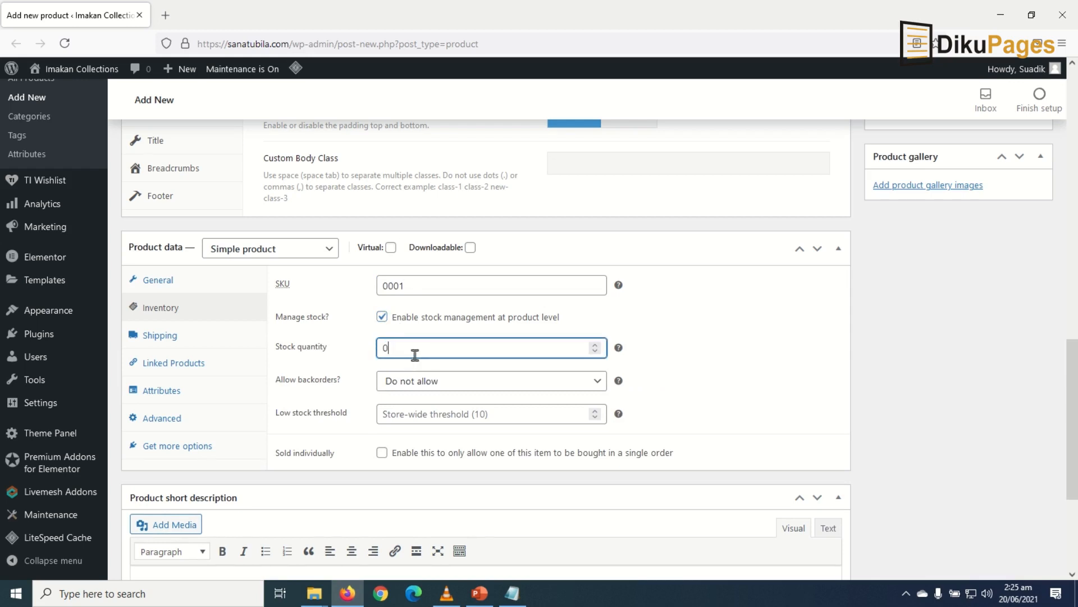
{"action": "key", "text": "BackSpace"}
{"action": "type", "text": "11"}
{"action": "scroll", "coordinate": [529, 292], "scroll_direction": "up", "scroll_amount": 6}
{"action": "scroll", "coordinate": [361, 251], "scroll_direction": "up", "scroll_amount": 4}
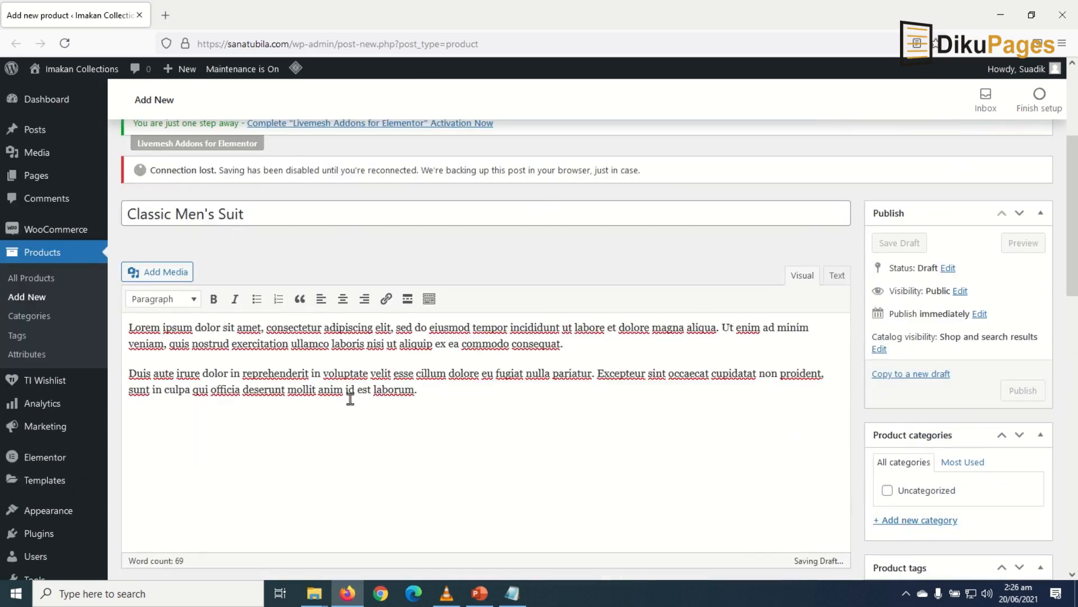
{"action": "scroll", "coordinate": [365, 400], "scroll_direction": "down", "scroll_amount": 10}
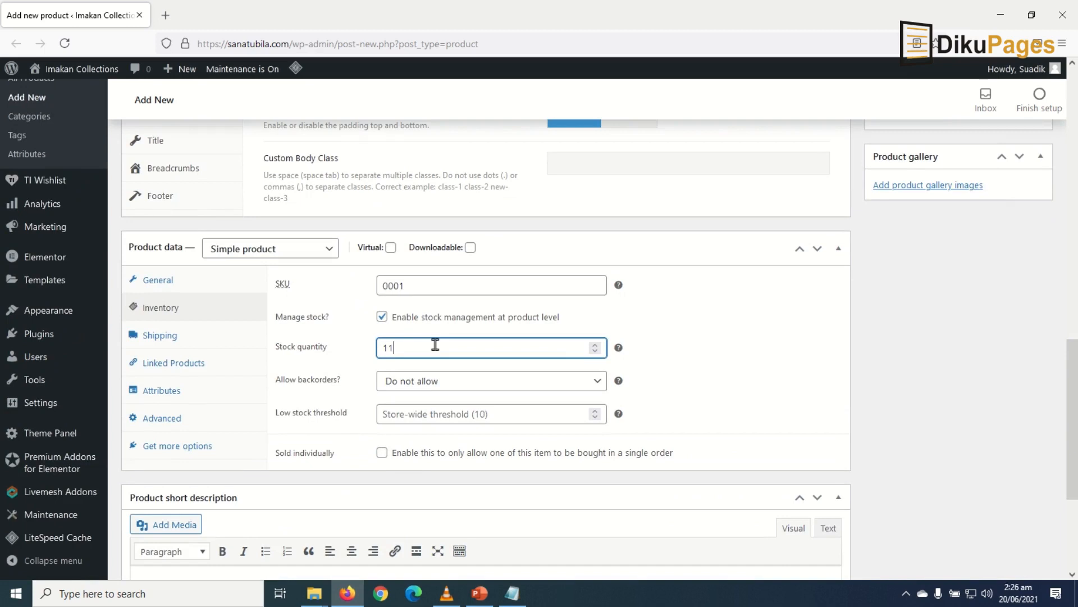
{"action": "left_click_drag", "start_coordinate": [435, 345], "coordinate": [307, 350]}
Keep backorders at "Do not allow" and set the low stock threshold to 5.
{"action": "left_click", "coordinate": [426, 380]}
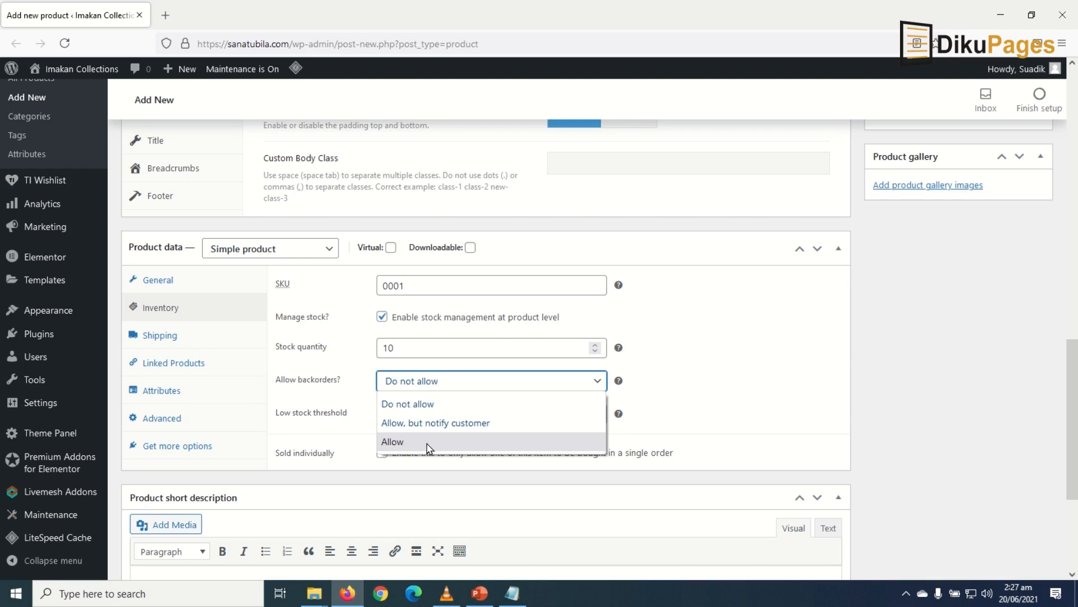
{"action": "left_click", "coordinate": [597, 380]}
{"action": "left_click", "coordinate": [472, 425]}
{"action": "type", "text": "5"}
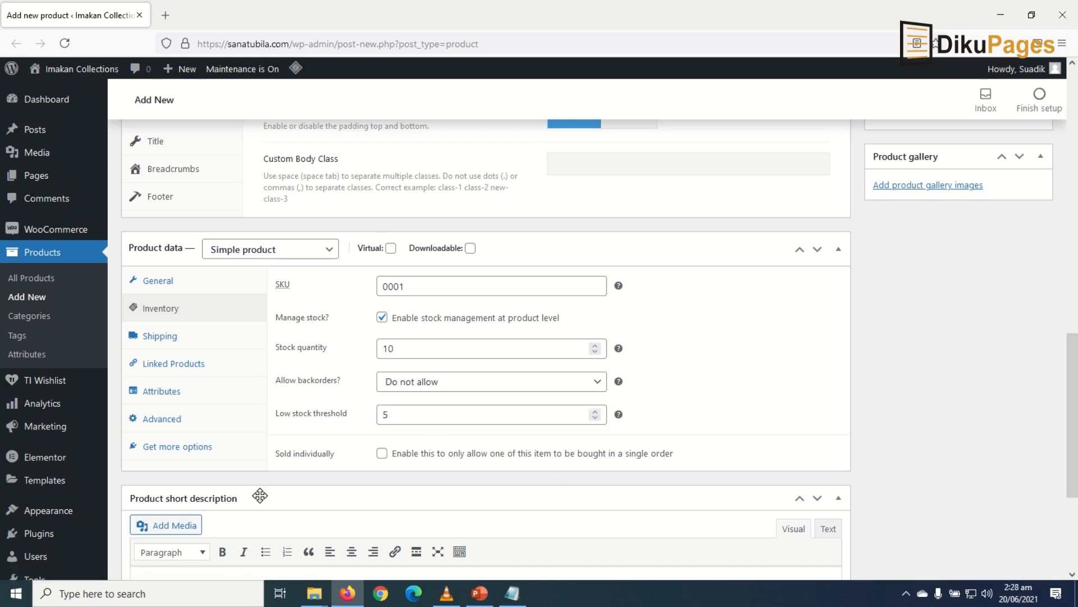
Set the shipping weight to 5 kg and the dimensions to length 8, width 5 and height 4 cm.
{"action": "left_click", "coordinate": [163, 335]}
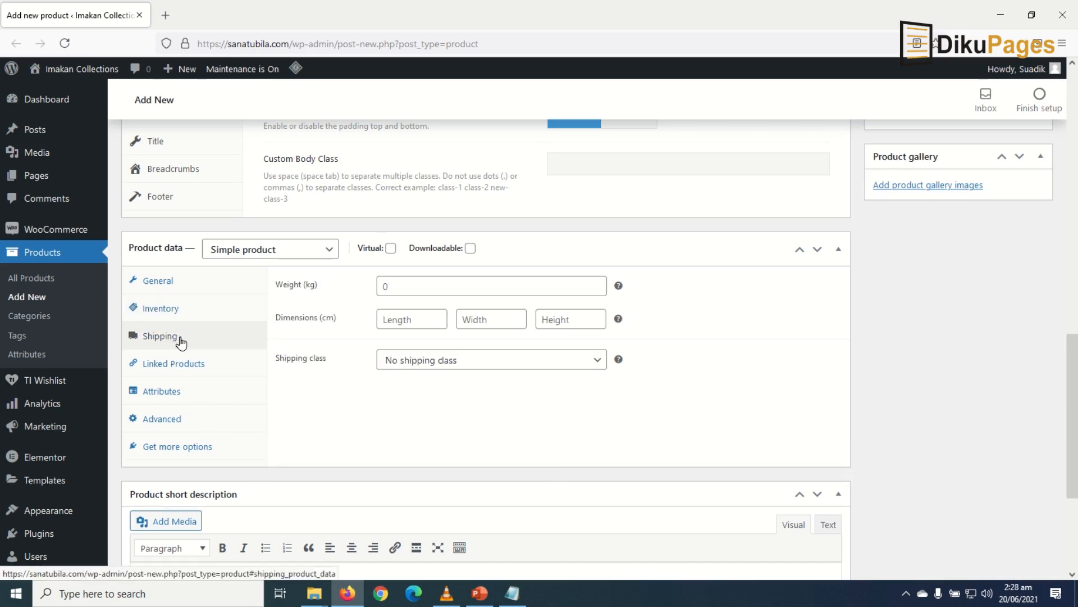
{"action": "left_click", "coordinate": [407, 287]}
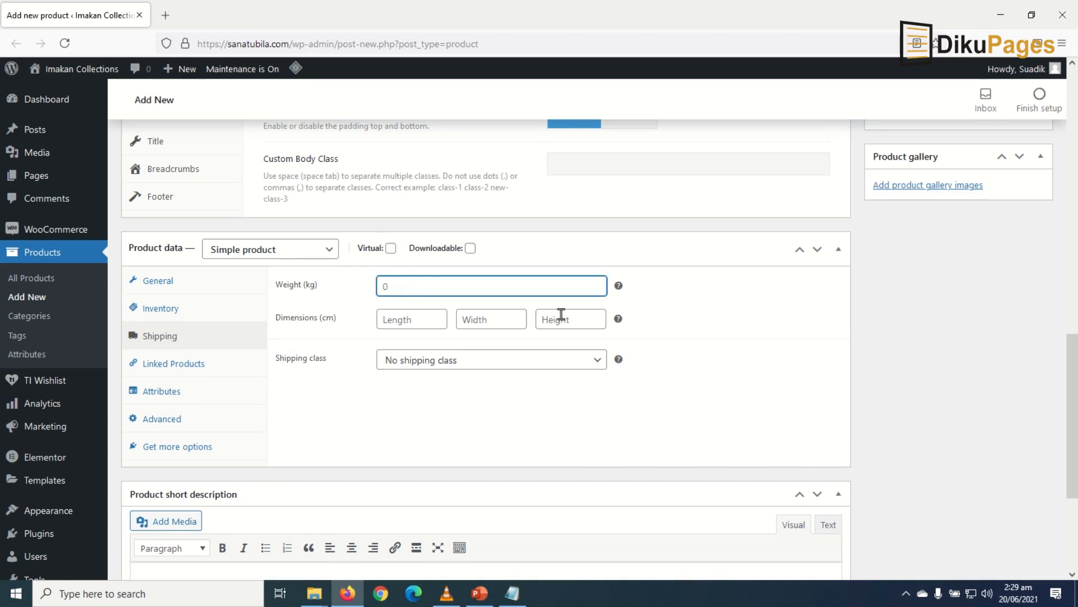
{"action": "type", "text": "5"}
{"action": "left_click", "coordinate": [425, 322]}
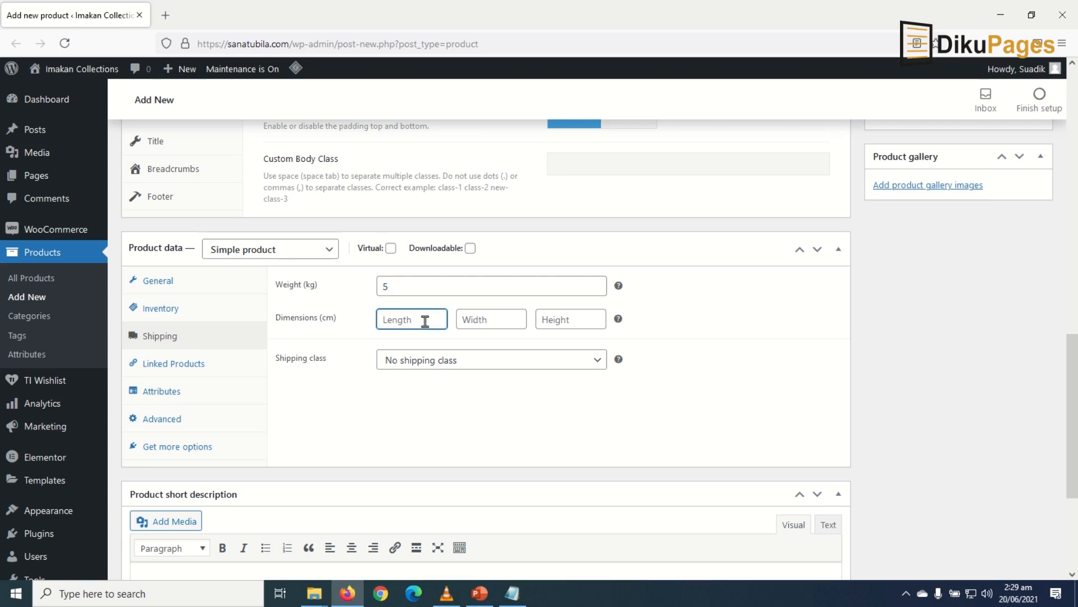
{"action": "type", "text": "8"}
{"action": "key", "text": "Tab"}
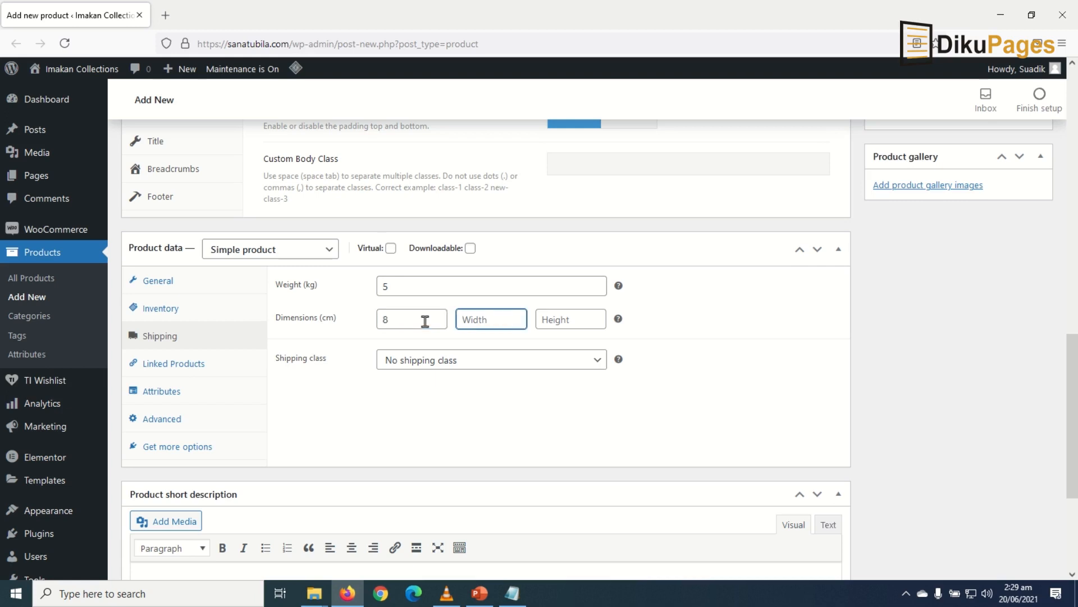
{"action": "type", "text": "5"}
{"action": "key", "text": "Tab"}
{"action": "type", "text": "4"}
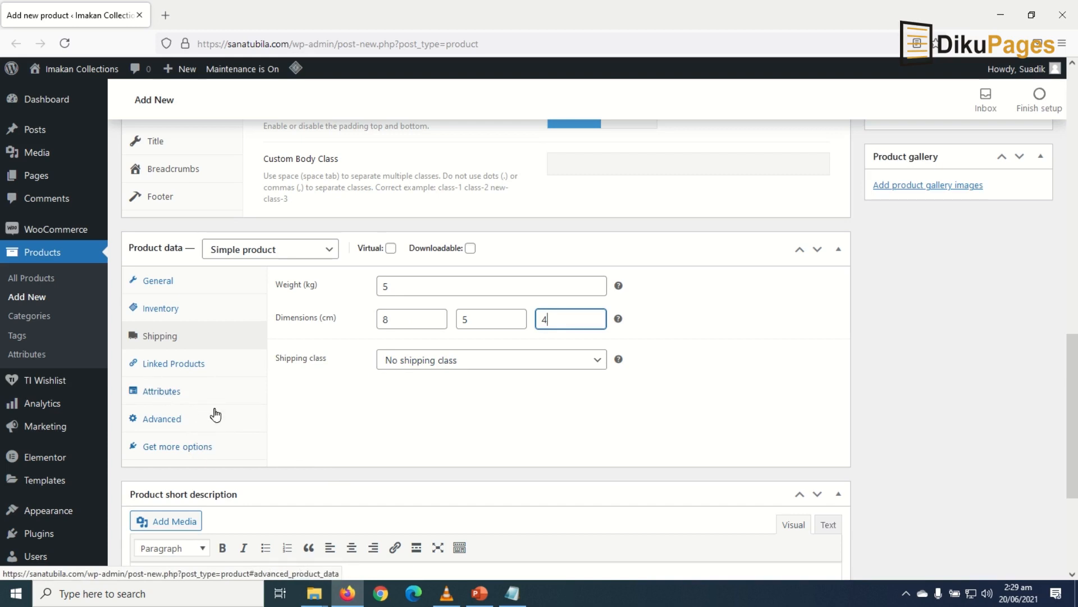
Fill the product short description with the Lorem ipsum placeholder text.
{"action": "scroll", "coordinate": [289, 437], "scroll_direction": "down", "scroll_amount": 4}
{"action": "left_click", "coordinate": [236, 407]}
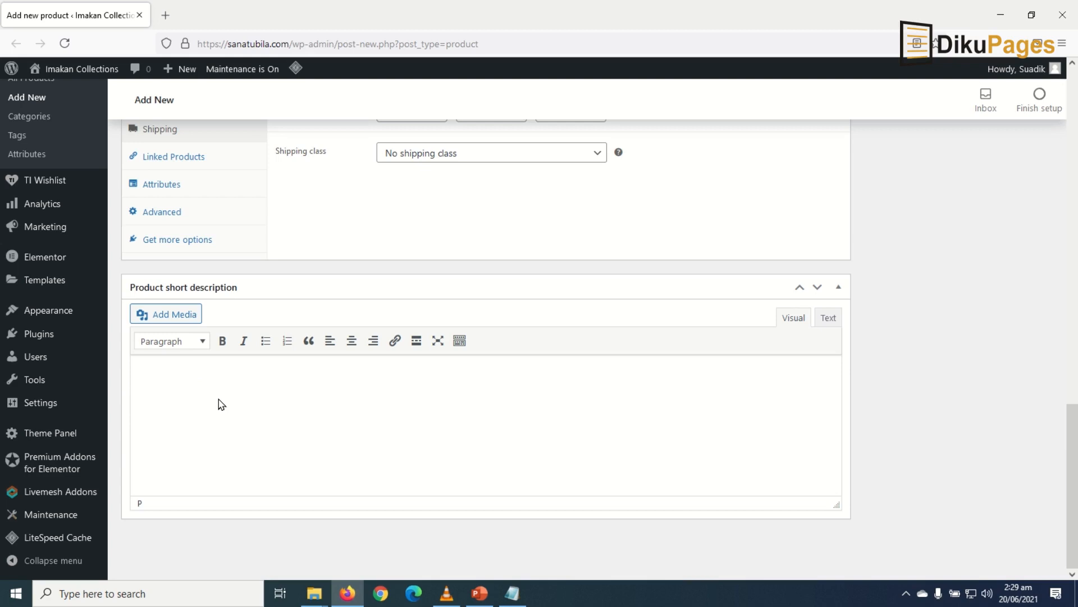
{"action": "type", "text": "Lorem ipsum dolor sit amet, consectetur adipiscing elit, sed do eiusmod tempor incididunt ut labore et dolore magna aliqua. Ut enim ad minim veniam, quis nostrud exercitation ullamco laboris nisi ut aliquip ex ea commodo consequat. Duis aute irure dolor in reprehenderit in voluptate velit esse cillum dolore eu fugiat nulla pariatur. Excepteur sint occaecat cupidatat non proident, sunt in culpa qui officia deserunt mollit anim id est laborum."}
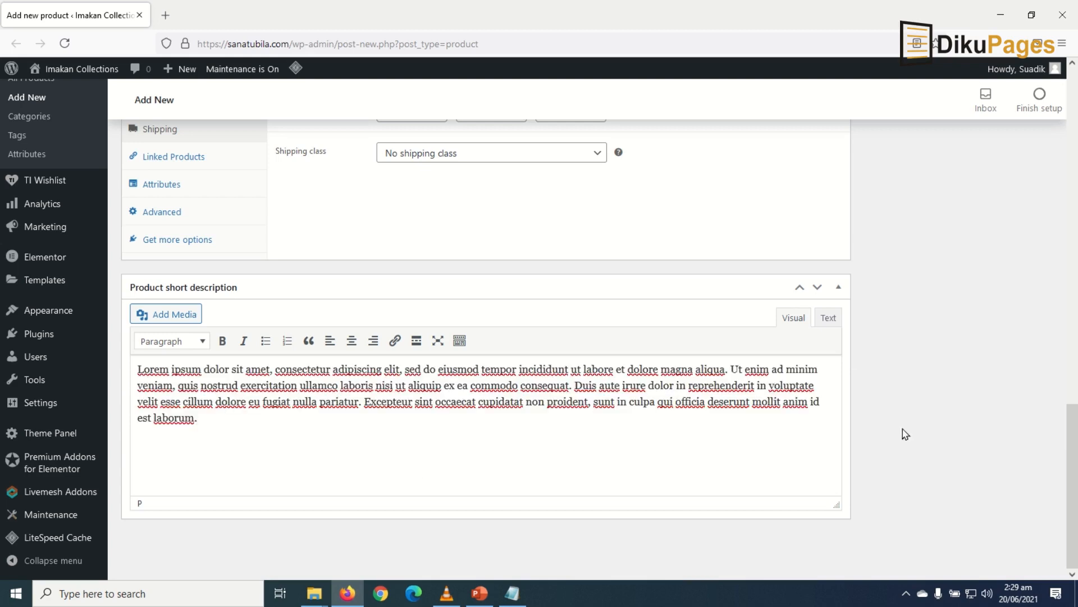
Create a new product category named "Suits" without a parent category and assign it to the product.
{"action": "scroll", "coordinate": [901, 444], "scroll_direction": "up", "scroll_amount": 15}
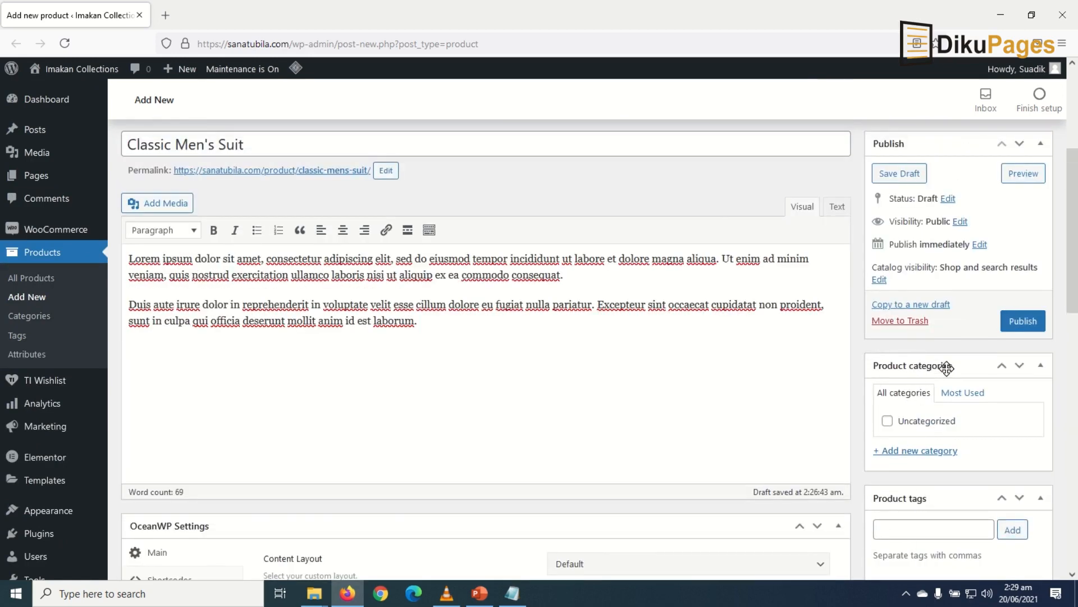
{"action": "scroll", "coordinate": [946, 370], "scroll_direction": "down", "scroll_amount": 3}
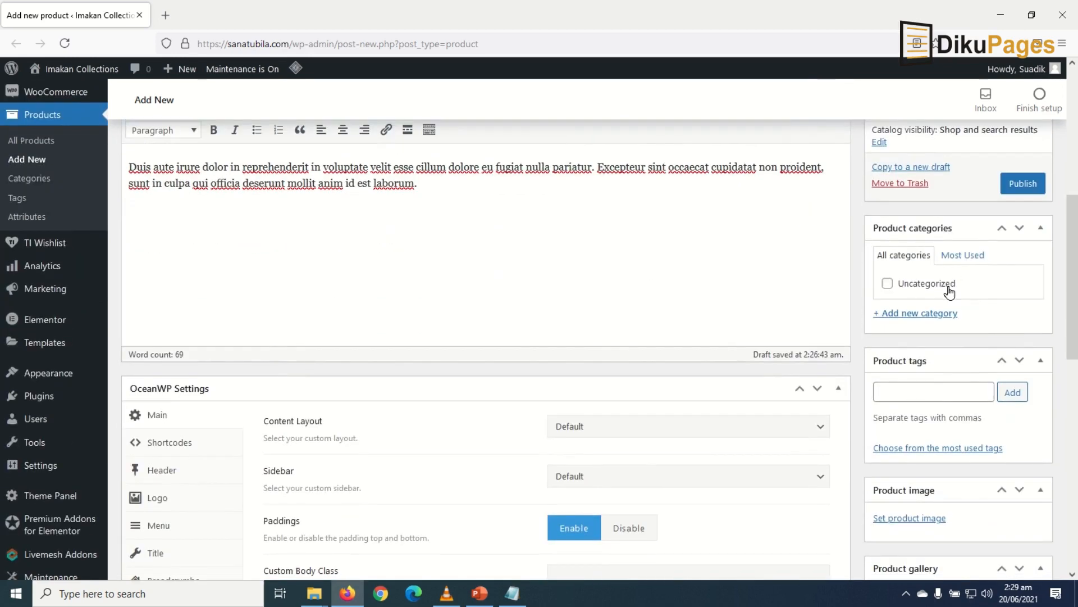
{"action": "left_click", "coordinate": [918, 314]}
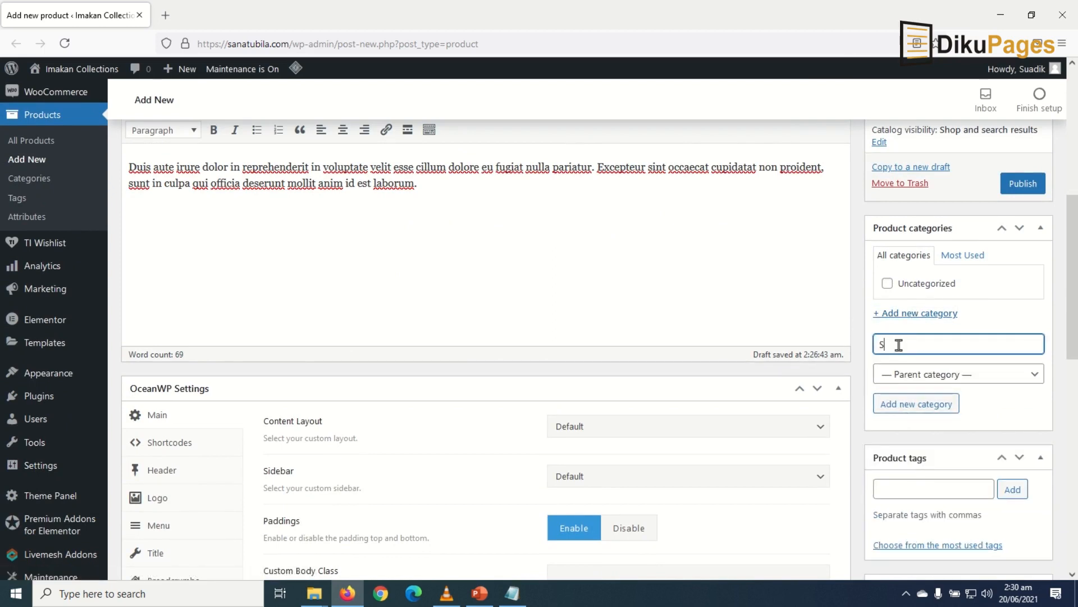
{"action": "type", "text": "Suits"}
{"action": "left_click", "coordinate": [961, 374]}
{"action": "left_click", "coordinate": [962, 375]}
{"action": "left_click", "coordinate": [939, 407]}
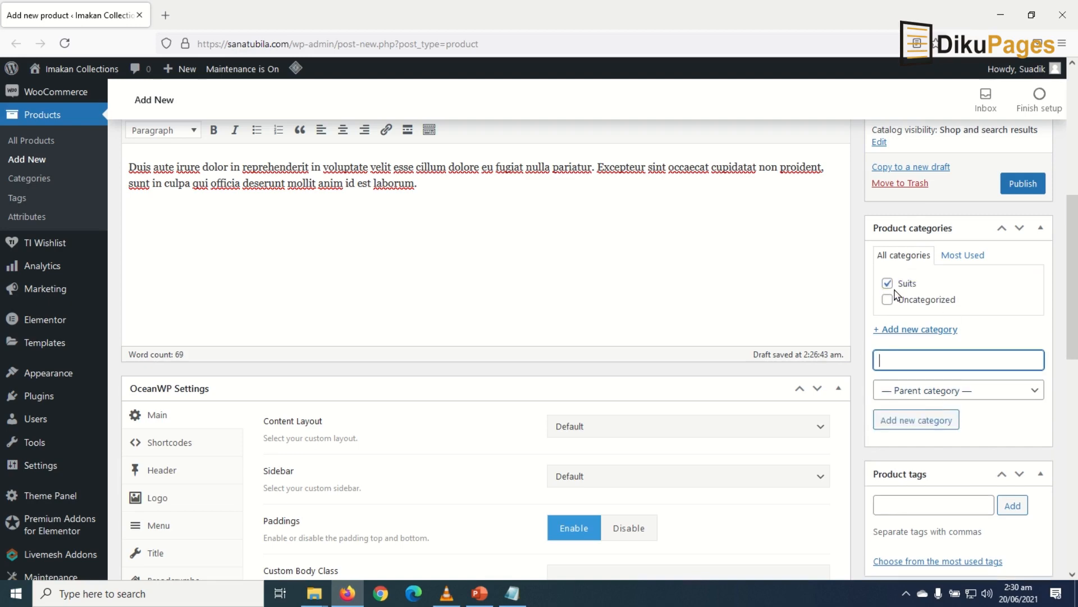
{"action": "scroll", "coordinate": [961, 438], "scroll_direction": "down", "scroll_amount": 3}
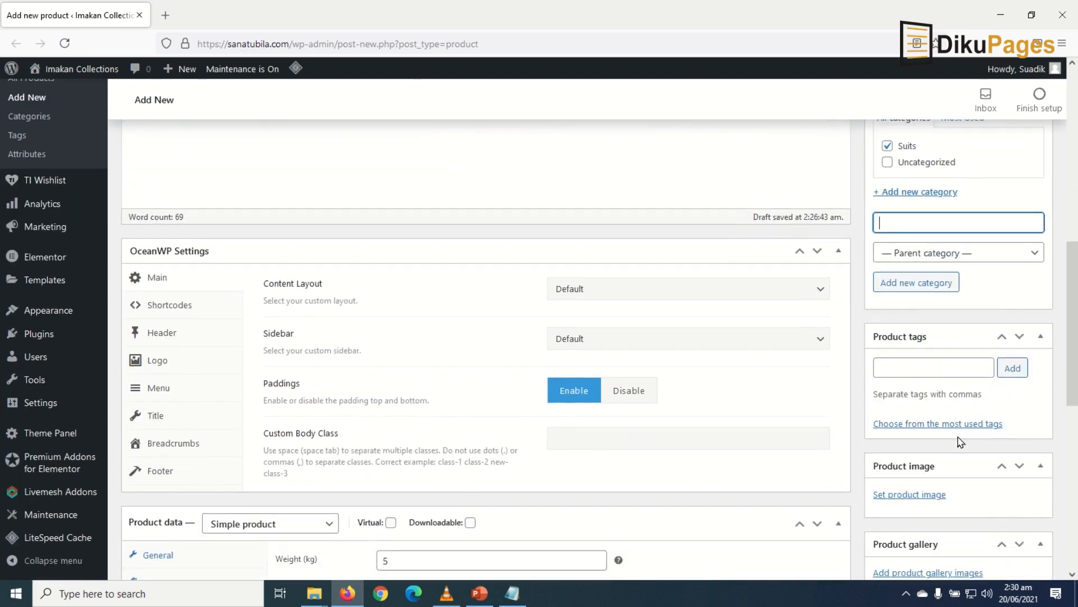
Add the product tags "suits" and "jacket" to the product.
{"action": "left_click", "coordinate": [909, 363]}
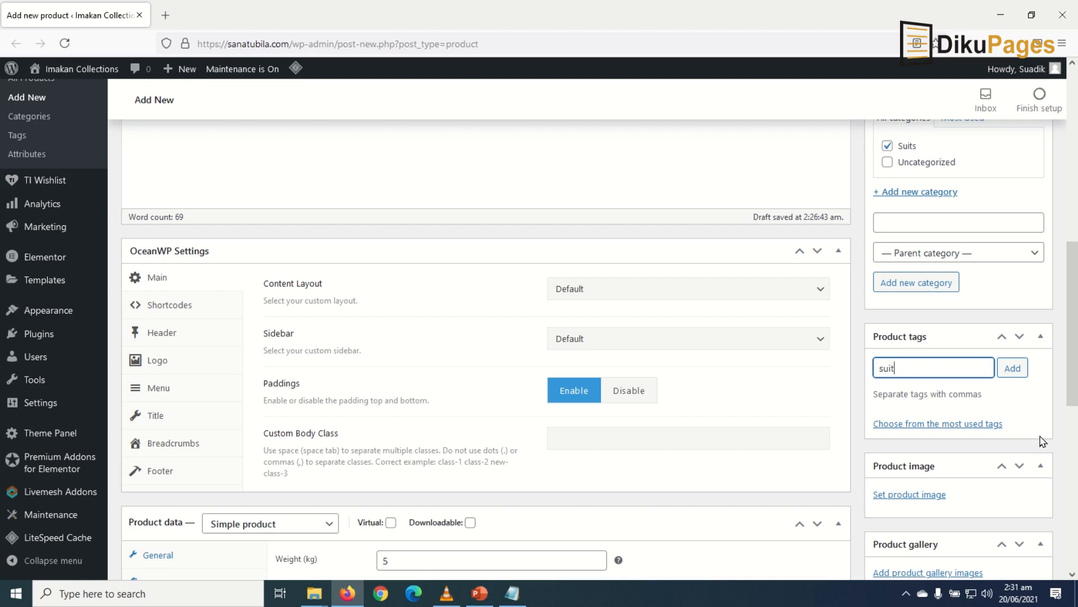
{"action": "key", "text": "Return"}
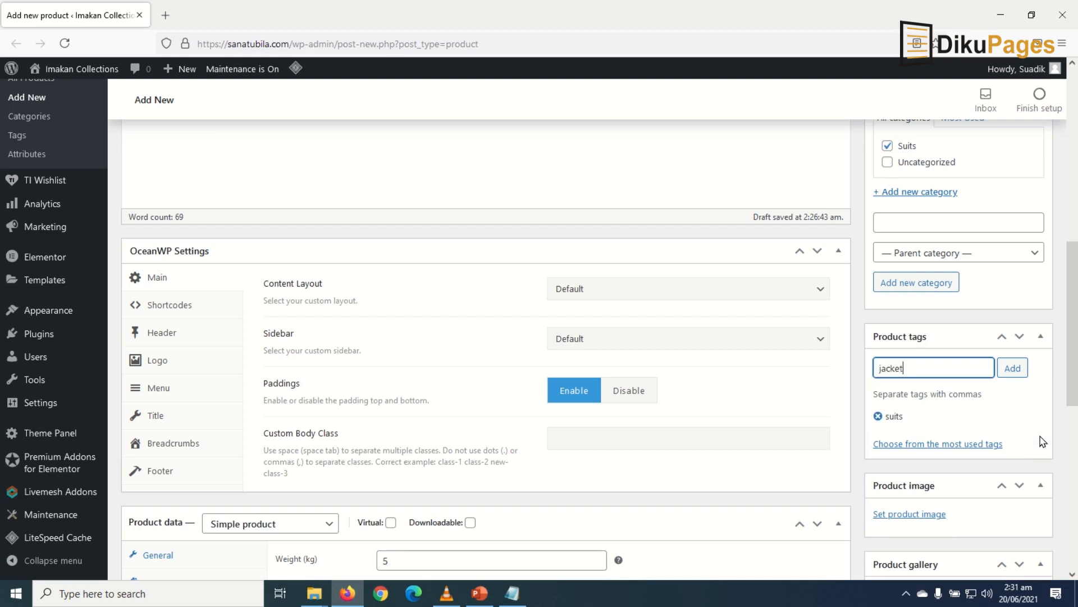
{"action": "key", "text": "Return"}
Upload the red three-piece suit picture from the "men suits" folder for the product image.
{"action": "scroll", "coordinate": [1042, 441], "scroll_direction": "down", "scroll_amount": 2}
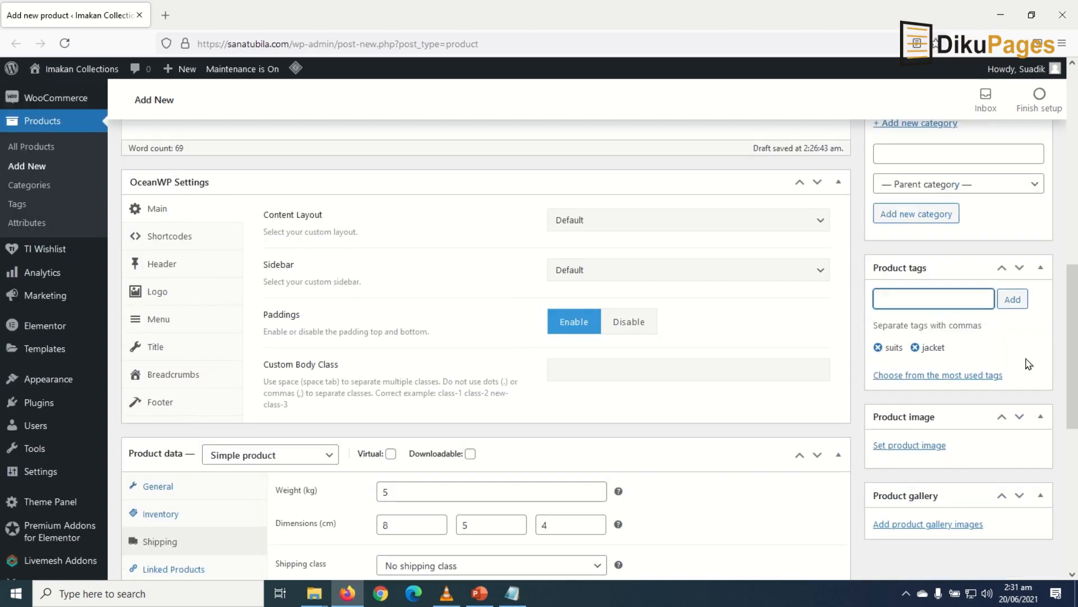
{"action": "left_click", "coordinate": [908, 382]}
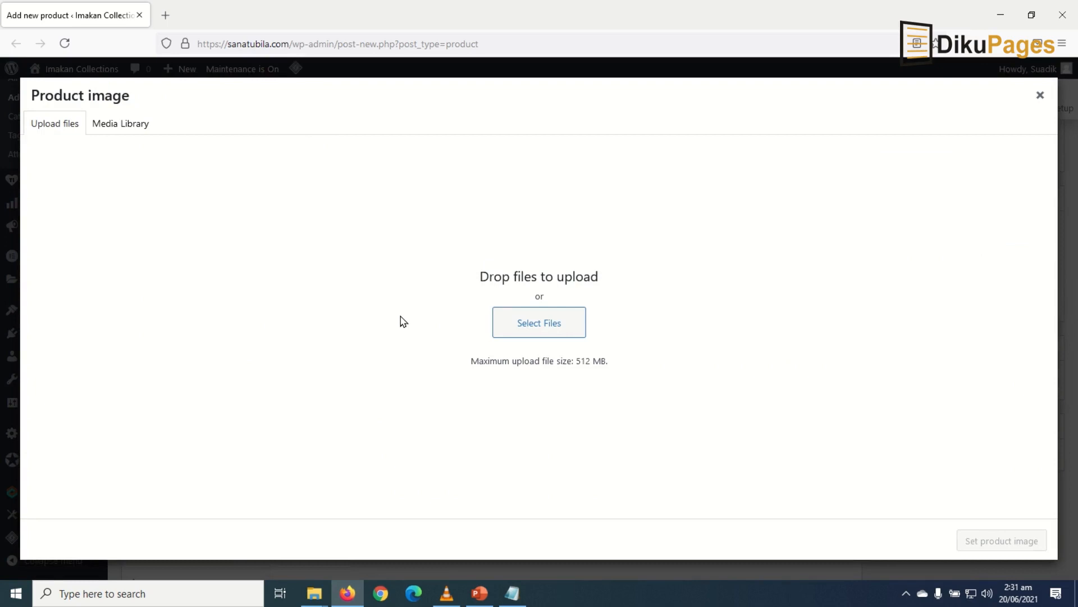
{"action": "left_click", "coordinate": [540, 324]}
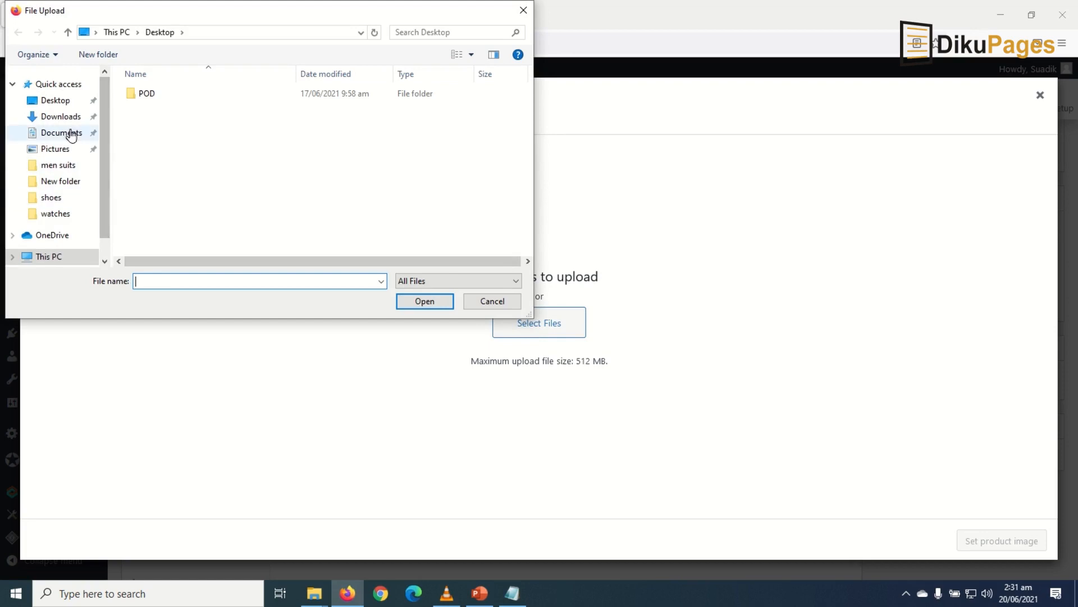
{"action": "left_click", "coordinate": [66, 165]}
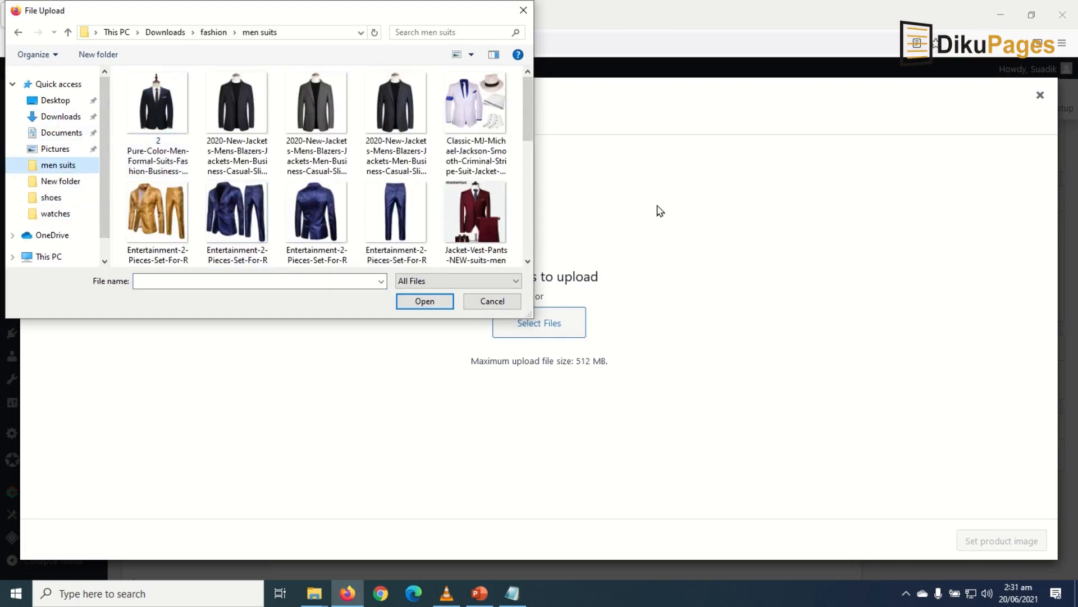
{"action": "left_click_drag", "start_coordinate": [524, 107], "coordinate": [517, 152]}
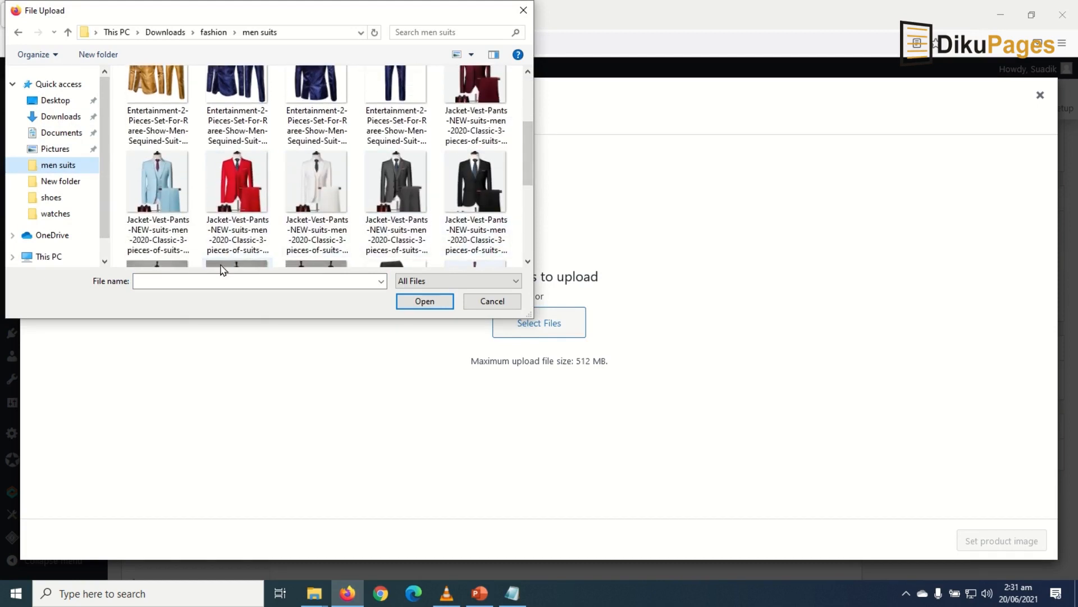
{"action": "left_click", "coordinate": [245, 193]}
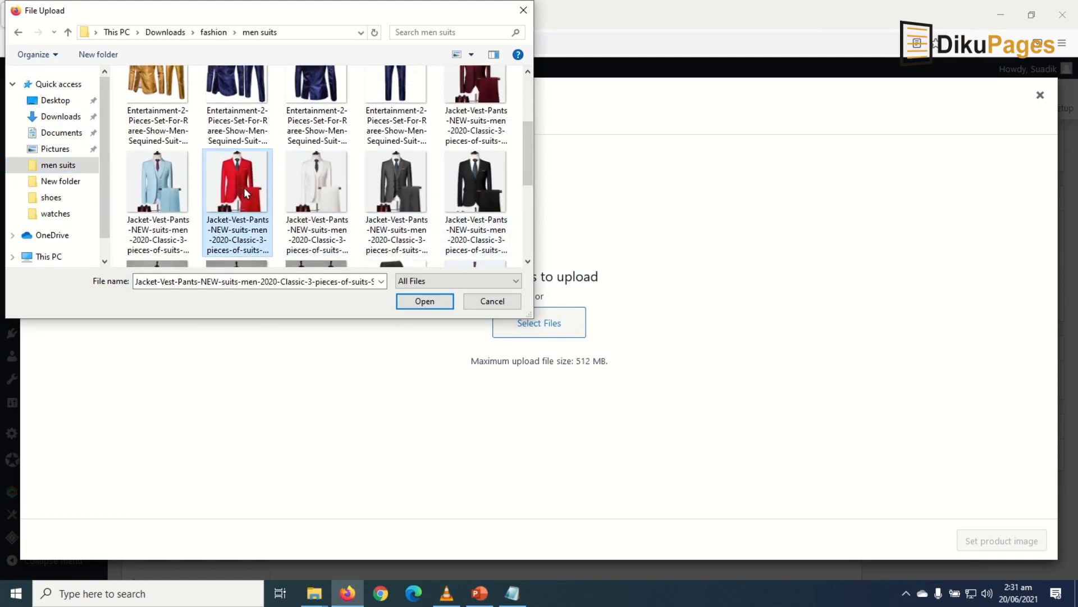
{"action": "left_click", "coordinate": [424, 302]}
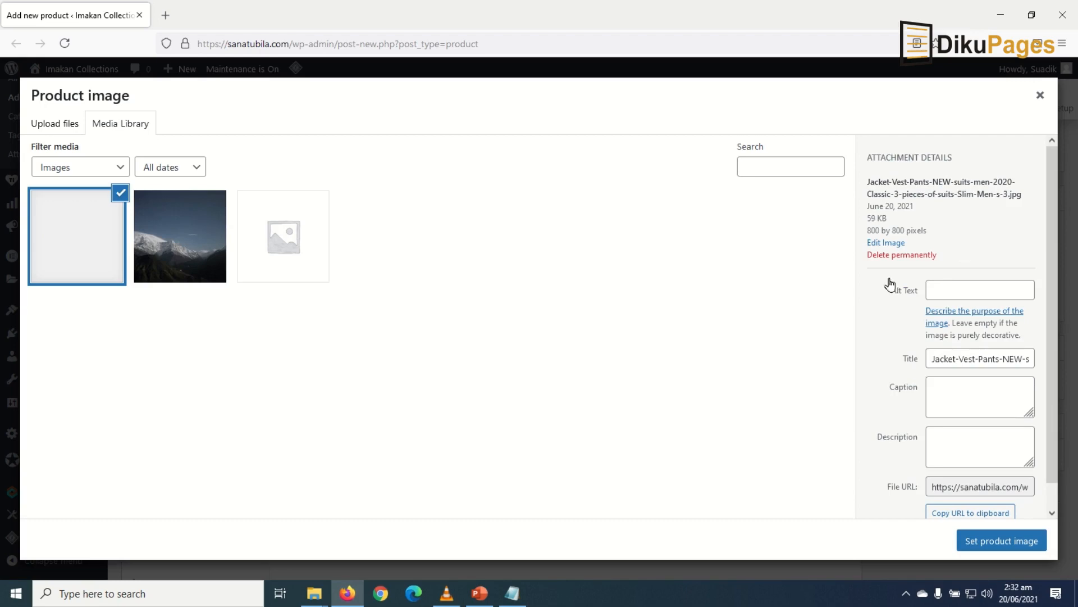
Set the uploaded picture's alt text and title to "Classic Men's Suit" and assign it as the product image.
{"action": "left_click", "coordinate": [947, 287]}
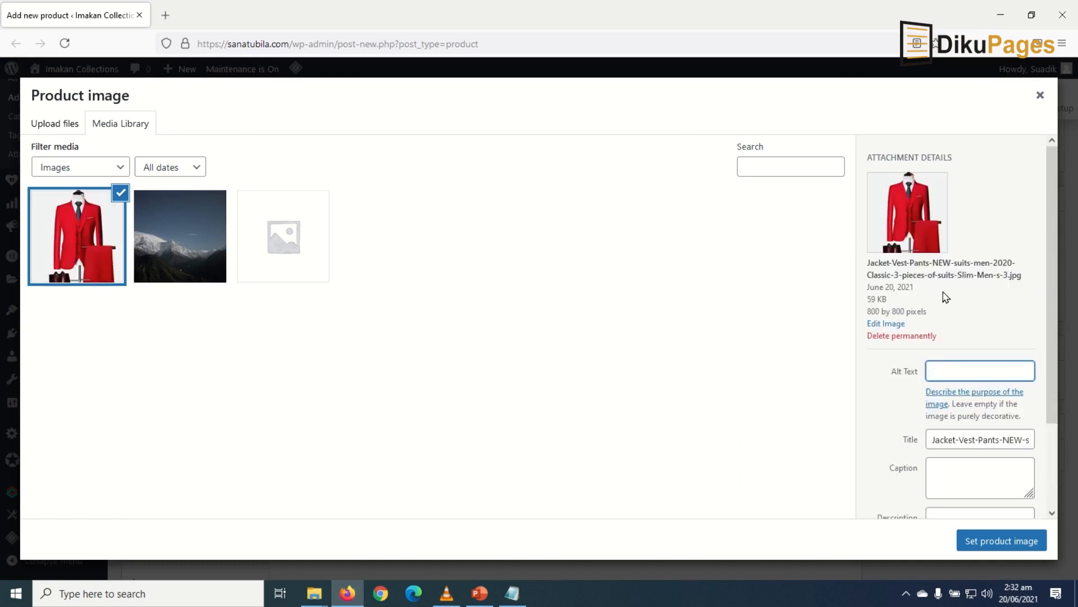
{"action": "type", "text": "Classic Men's Suit"}
{"action": "key", "text": "Tab"}
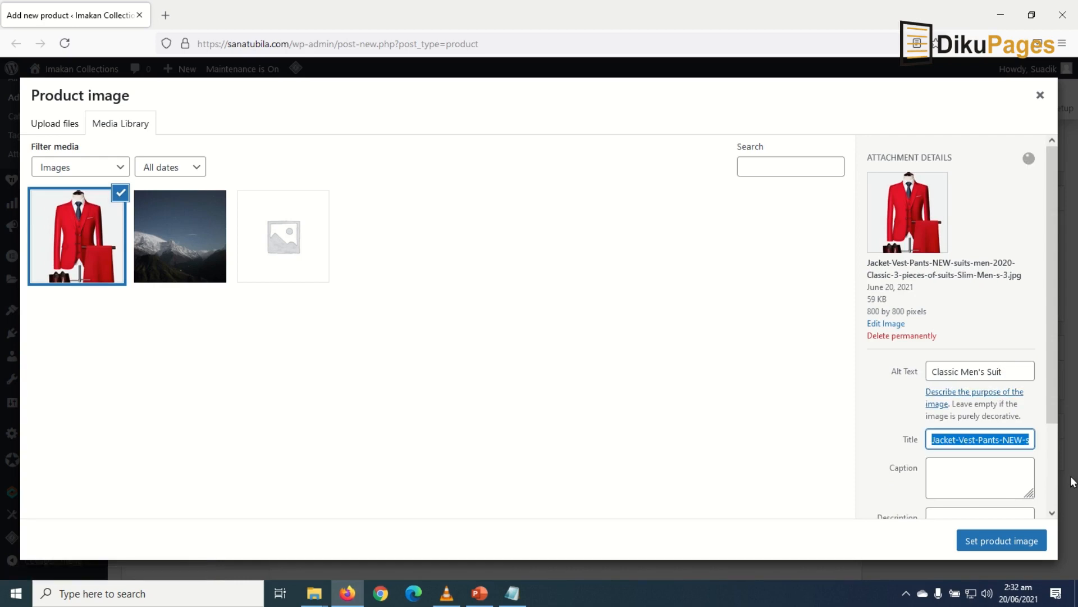
{"action": "type", "text": "Classic Men's Suit"}
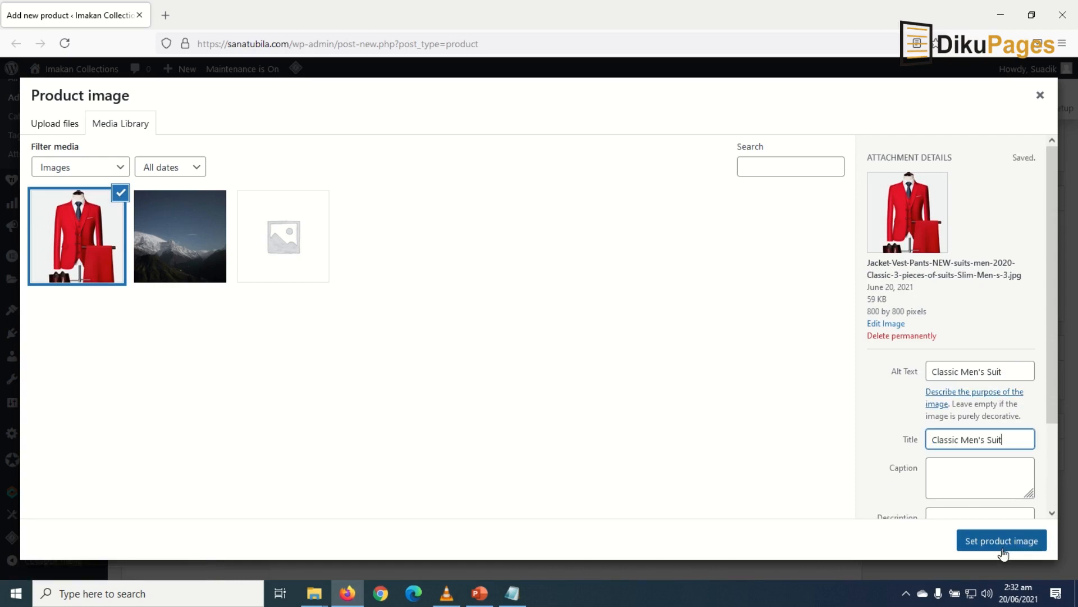
{"action": "left_click", "coordinate": [1001, 543]}
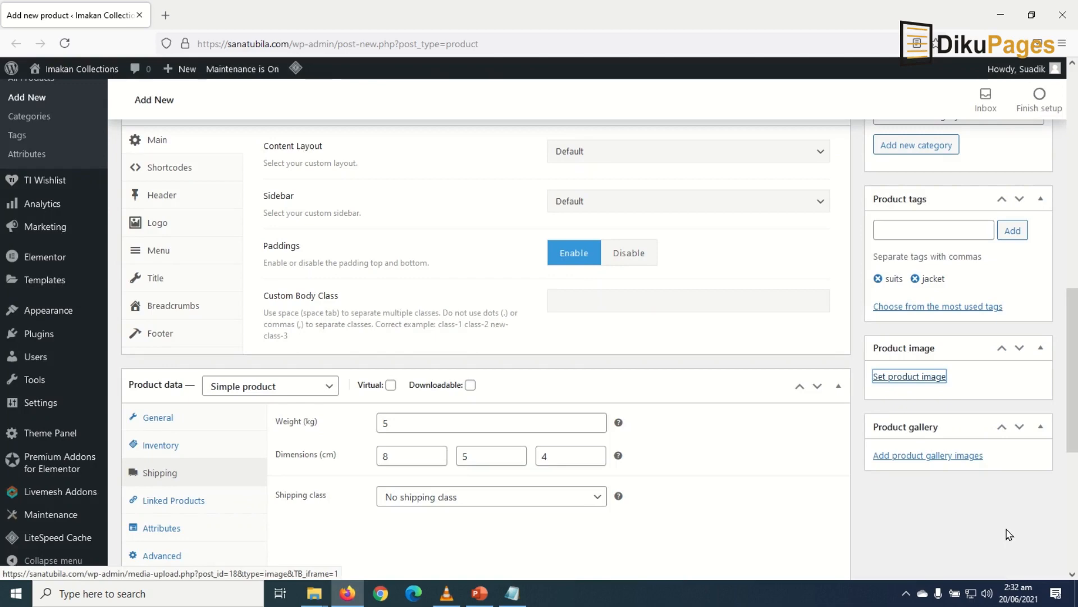
Publish the Classic Men's Suit product.
{"action": "scroll", "coordinate": [1006, 531], "scroll_direction": "down", "scroll_amount": 4}
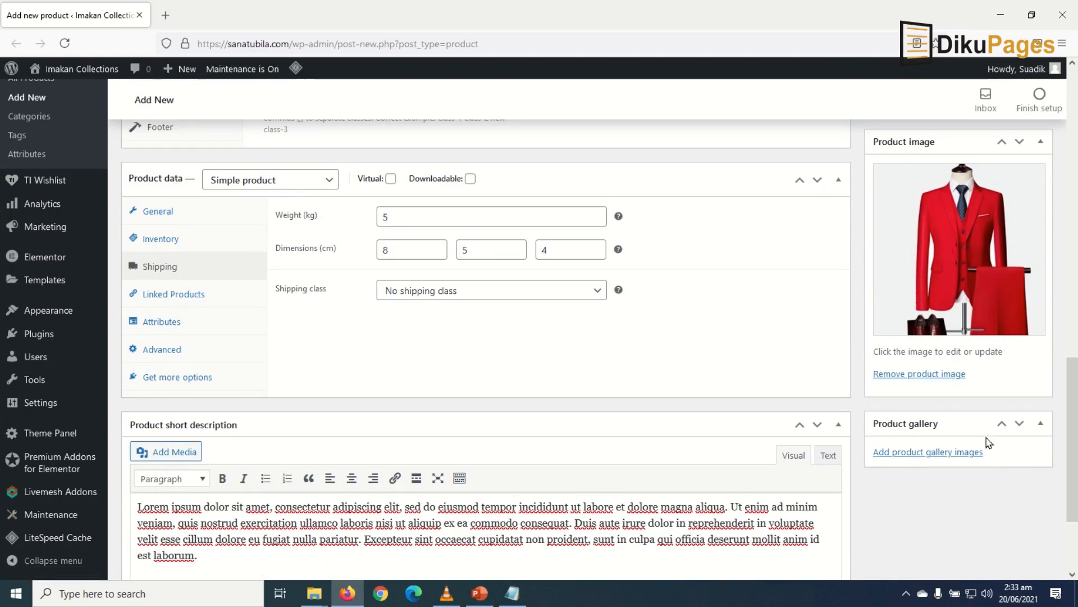
{"action": "scroll", "coordinate": [966, 513], "scroll_direction": "up", "scroll_amount": 15}
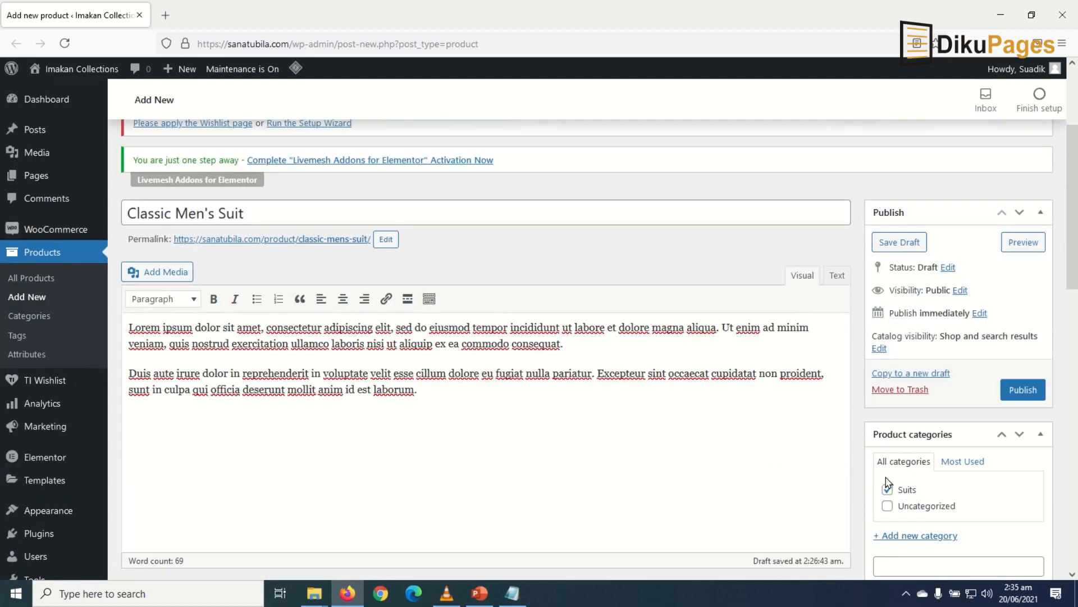
{"action": "left_click", "coordinate": [1033, 394]}
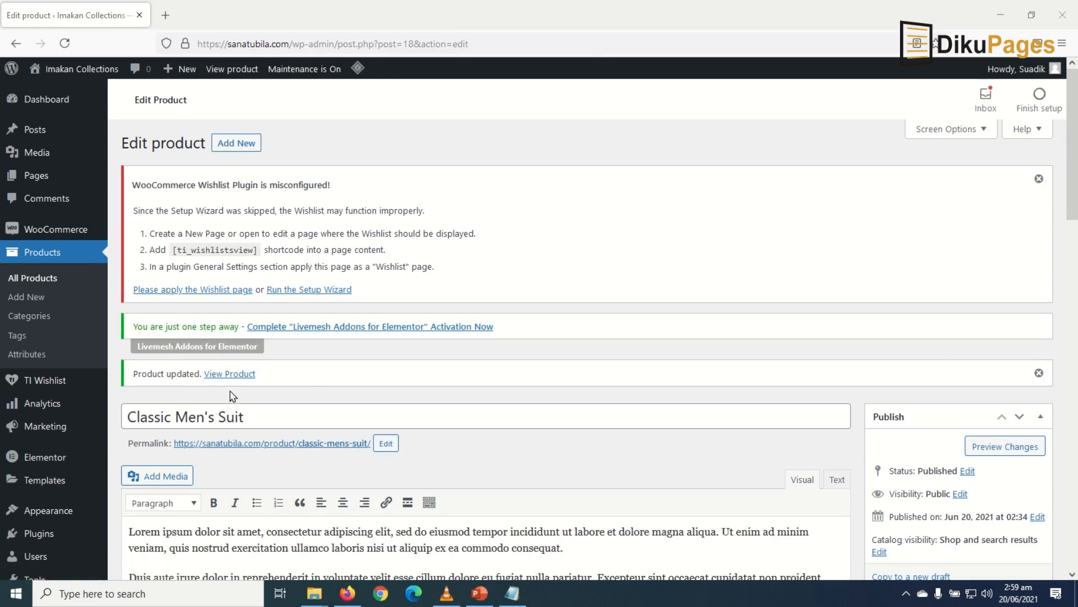
Open the published product page in a new tab and check its name, regular and sale prices and short description.
{"action": "right_click", "coordinate": [234, 375]}
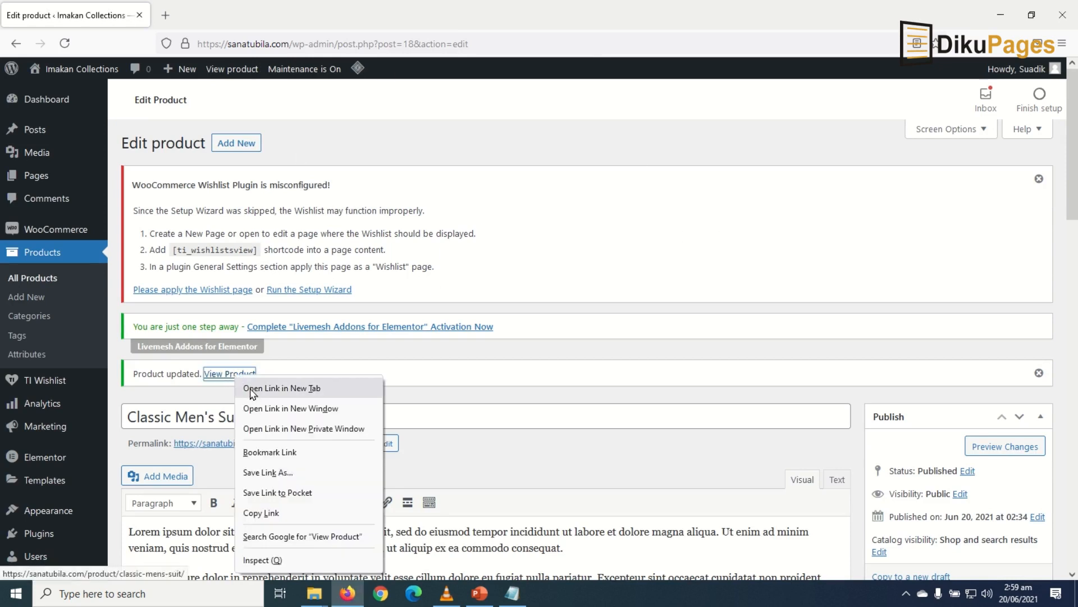
{"action": "left_click", "coordinate": [258, 393]}
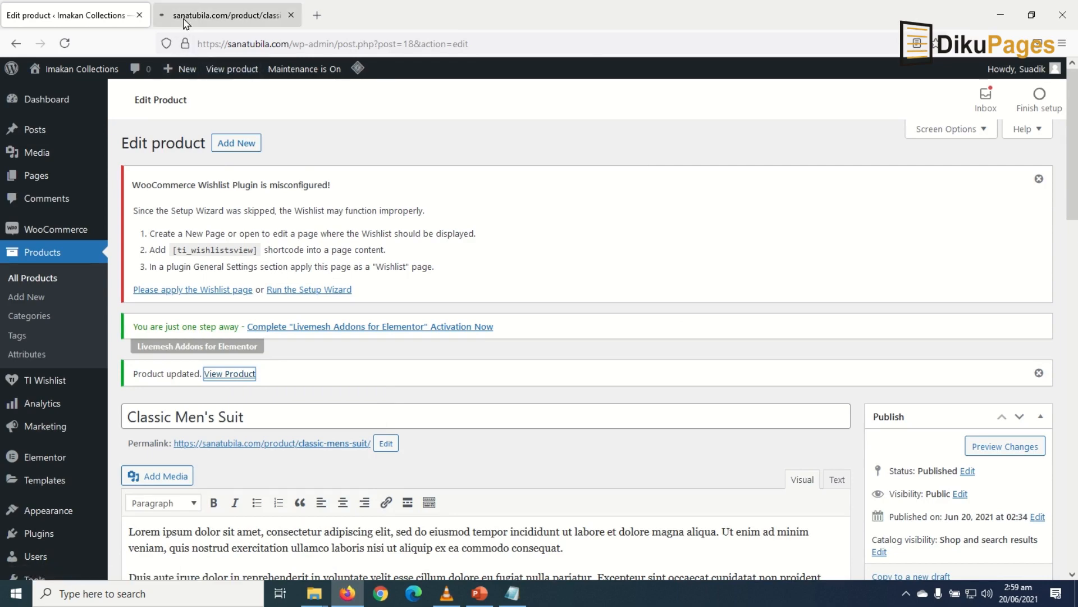
{"action": "left_click", "coordinate": [180, 22]}
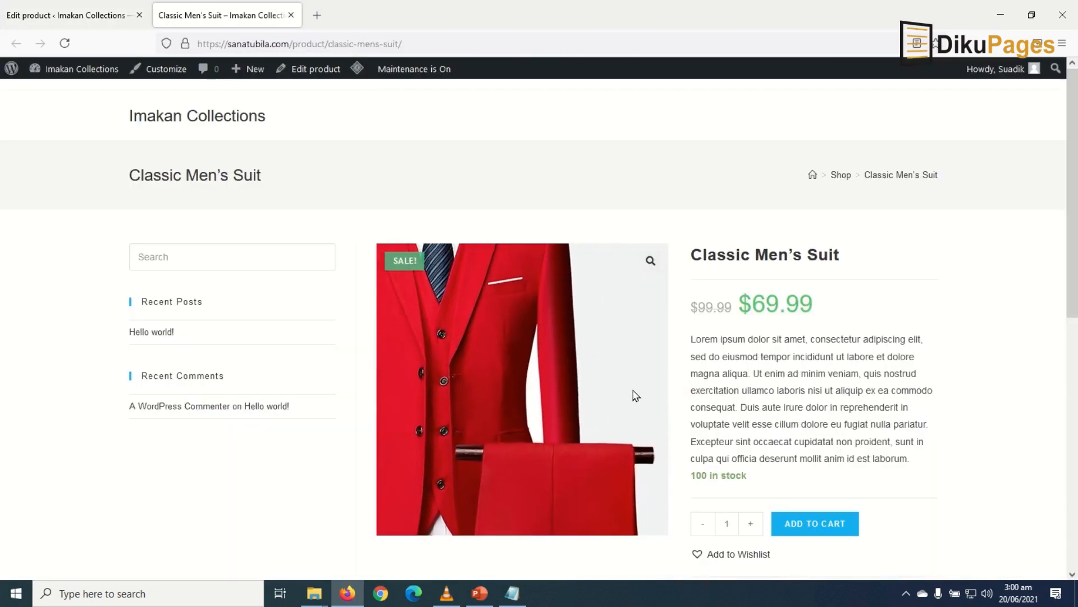
{"action": "left_click_drag", "start_coordinate": [718, 252], "coordinate": [797, 251]}
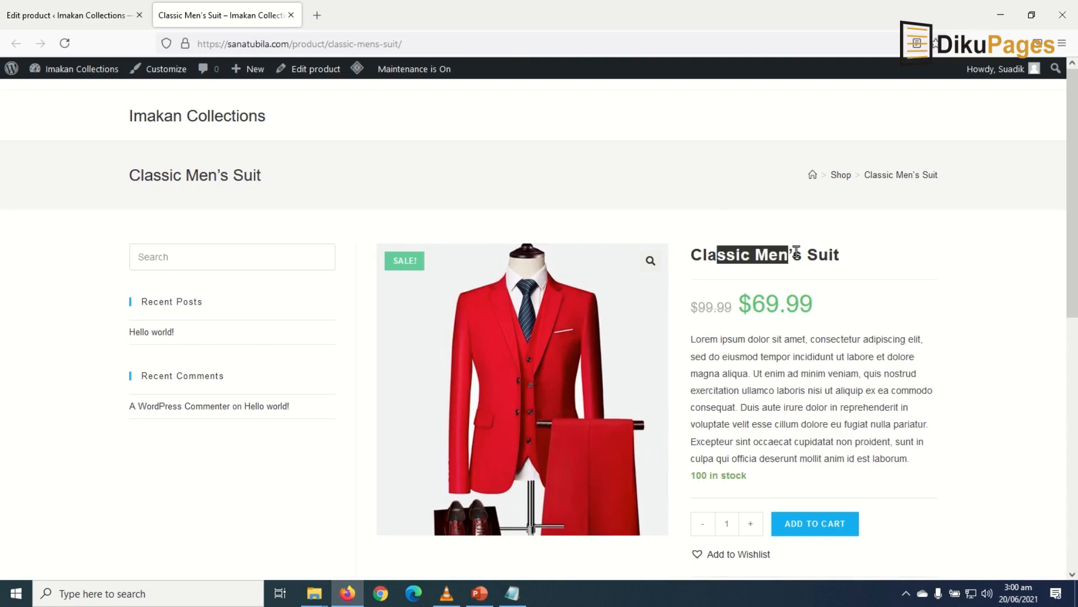
{"action": "left_click_drag", "start_coordinate": [692, 308], "coordinate": [709, 313]}
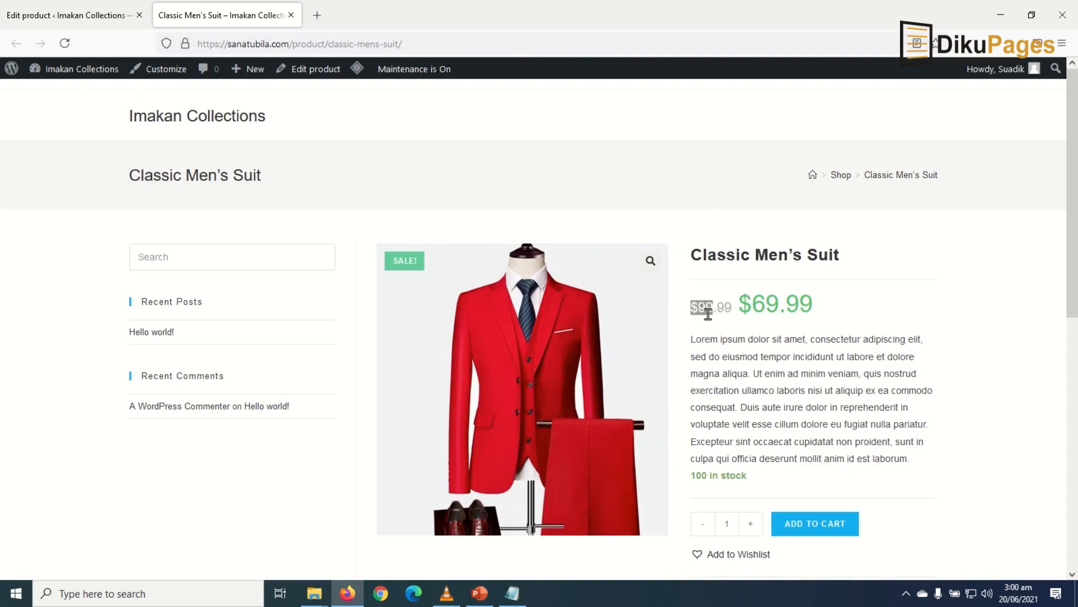
{"action": "left_click", "coordinate": [726, 312]}
{"action": "double_click", "coordinate": [764, 301]}
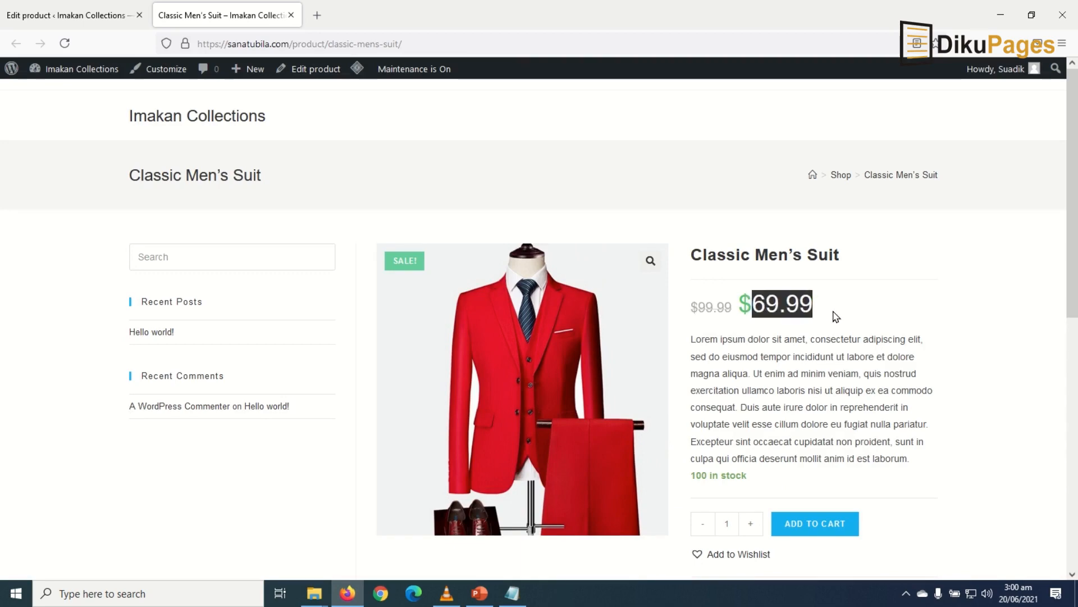
{"action": "scroll", "coordinate": [809, 351], "scroll_direction": "down", "scroll_amount": 2}
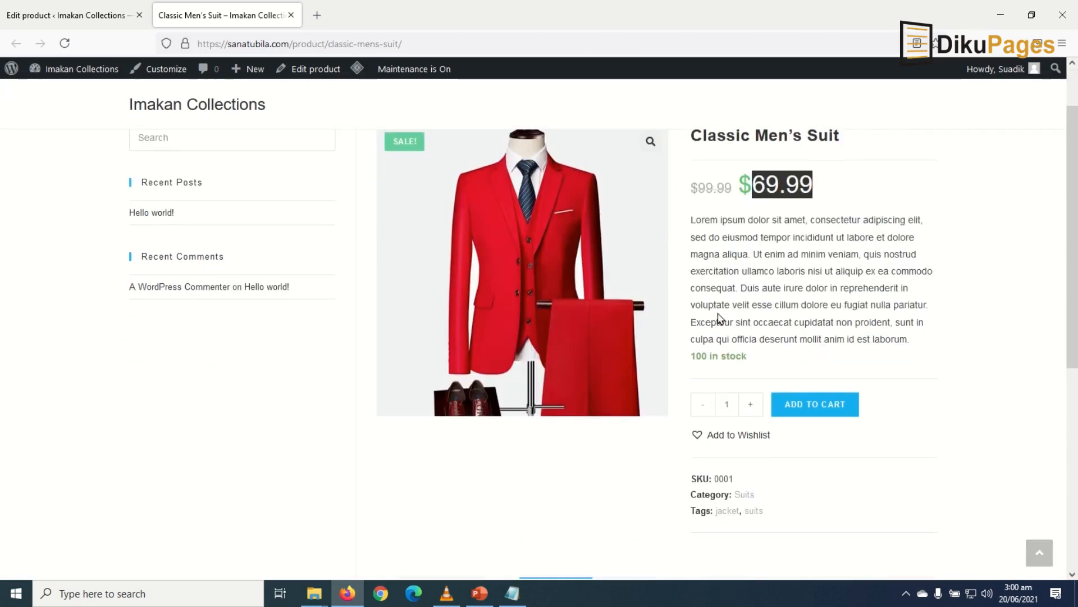
{"action": "left_click_drag", "start_coordinate": [718, 220], "coordinate": [866, 329]}
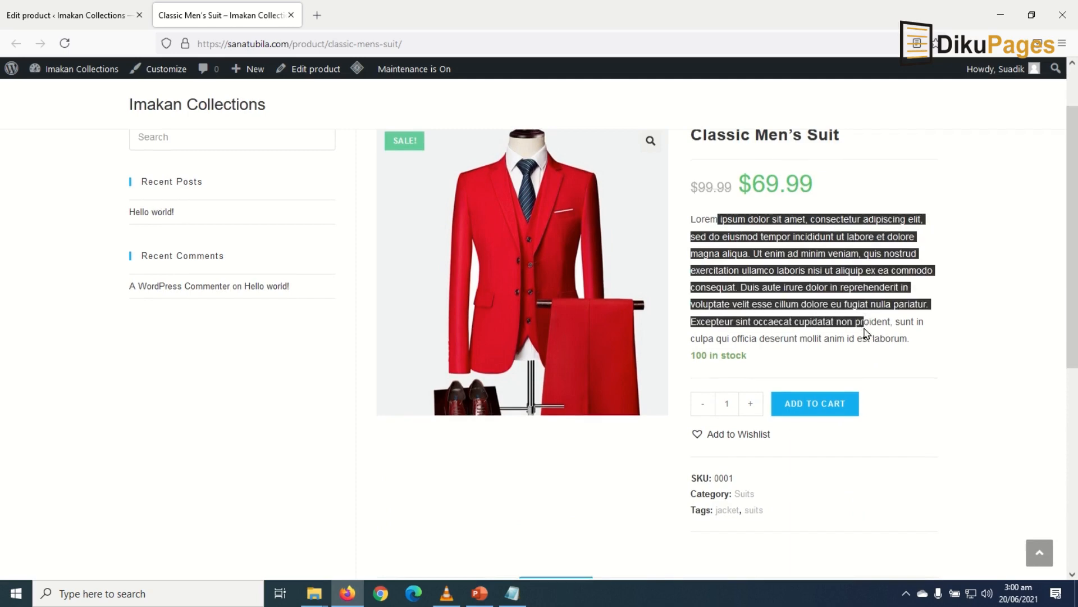
Examine the product page's SKU, category and tags, plus its description, additional information and reviews sections.
{"action": "scroll", "coordinate": [865, 331], "scroll_direction": "down", "scroll_amount": 6}
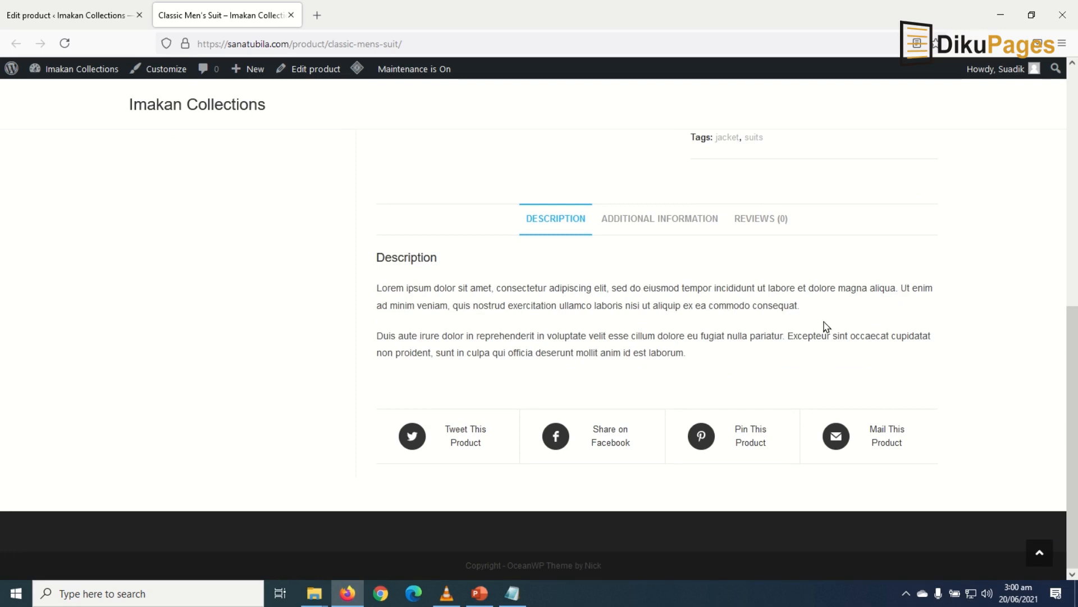
{"action": "scroll", "coordinate": [786, 331], "scroll_direction": "up", "scroll_amount": 5}
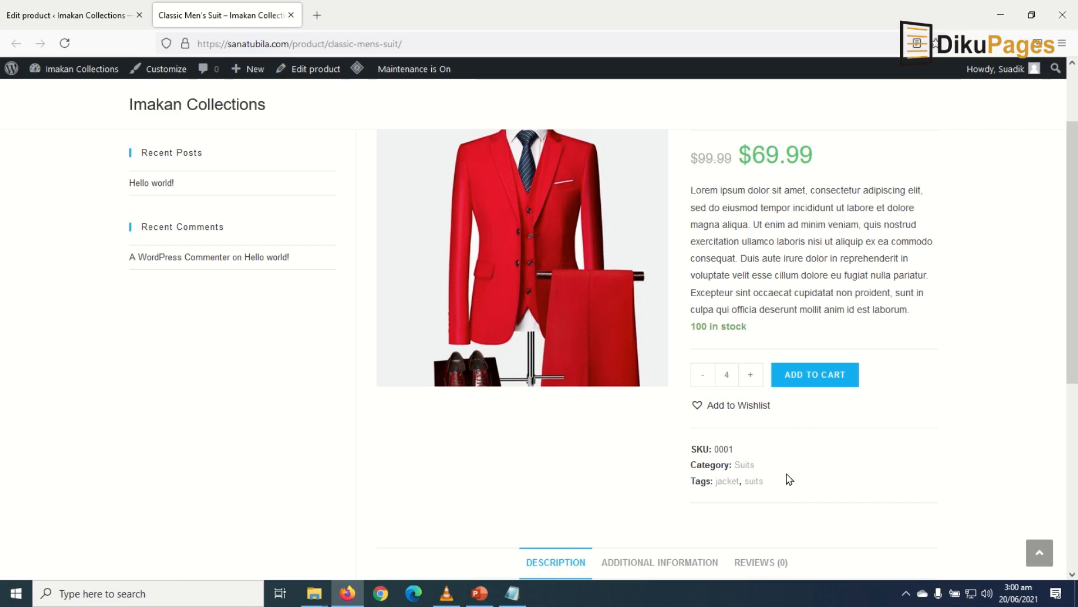
{"action": "scroll", "coordinate": [788, 480], "scroll_direction": "down", "scroll_amount": 5}
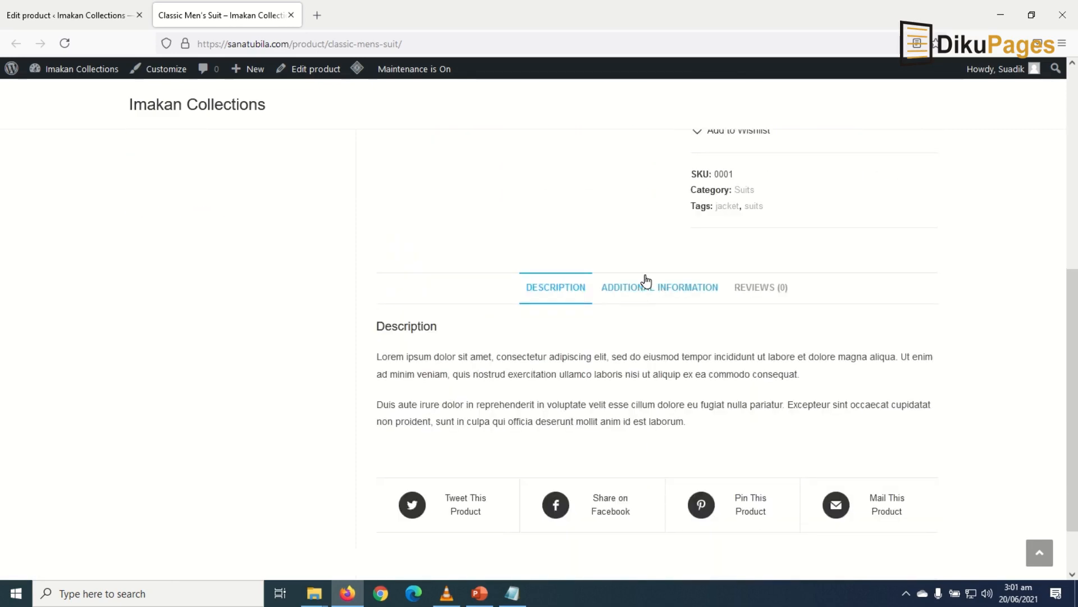
{"action": "left_click", "coordinate": [645, 286]}
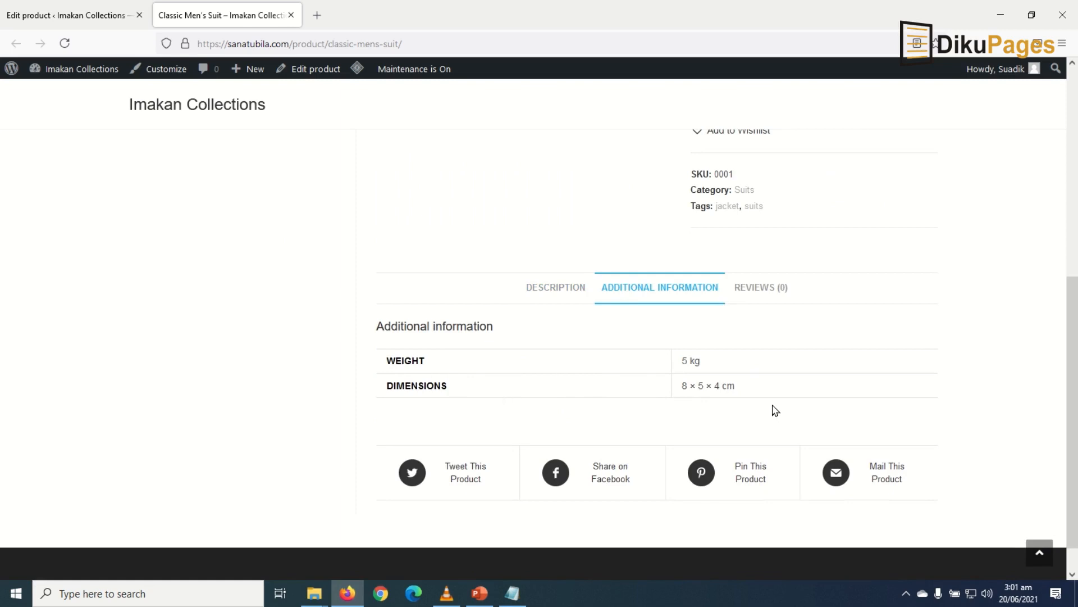
{"action": "left_click", "coordinate": [772, 292]}
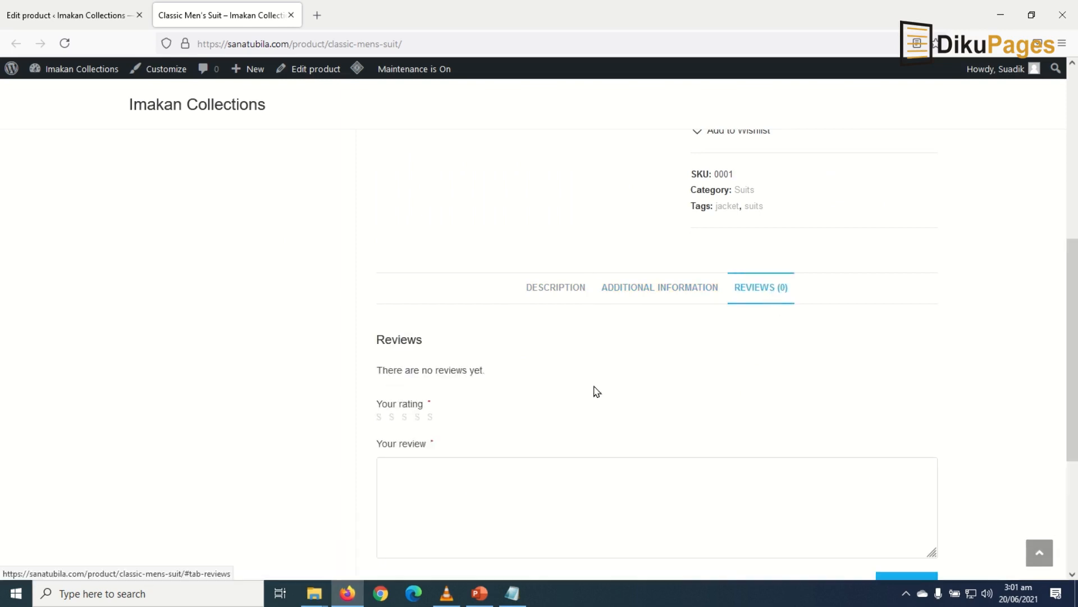
{"action": "left_click", "coordinate": [579, 293]}
{"action": "scroll", "coordinate": [587, 337], "scroll_direction": "down", "scroll_amount": 1}
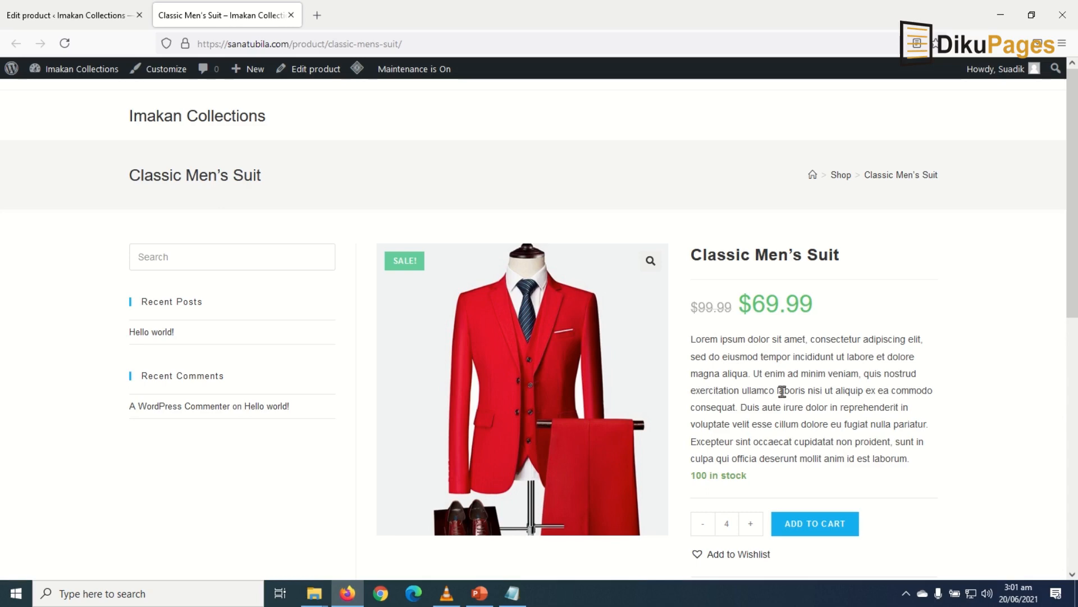
Return to the product editor and start a new product named "Slim Men's Jacket".
{"action": "left_click", "coordinate": [79, 18]}
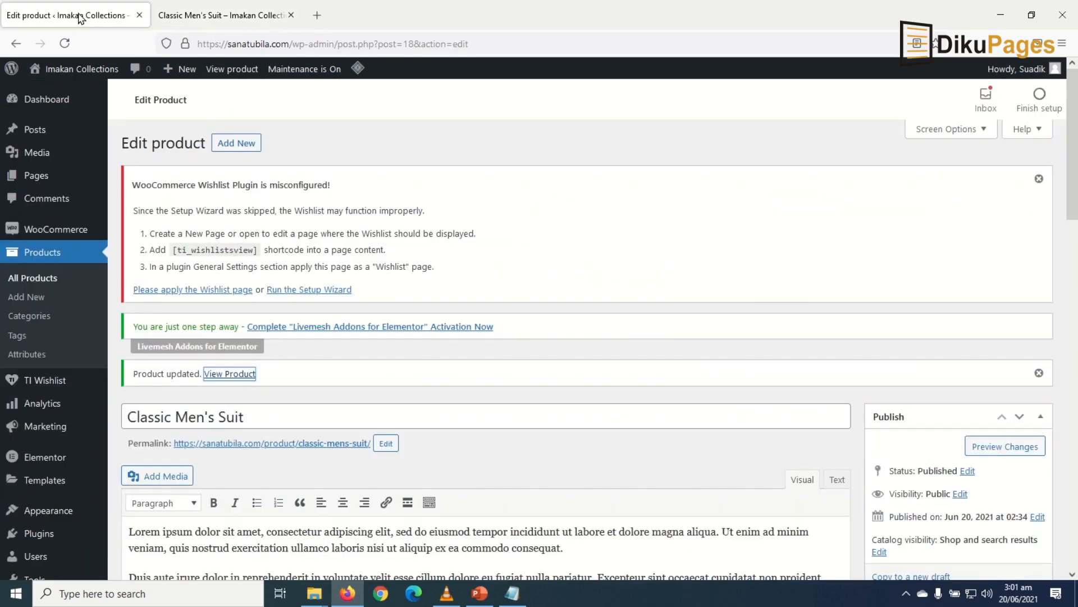
{"action": "scroll", "coordinate": [422, 489], "scroll_direction": "down", "scroll_amount": 5}
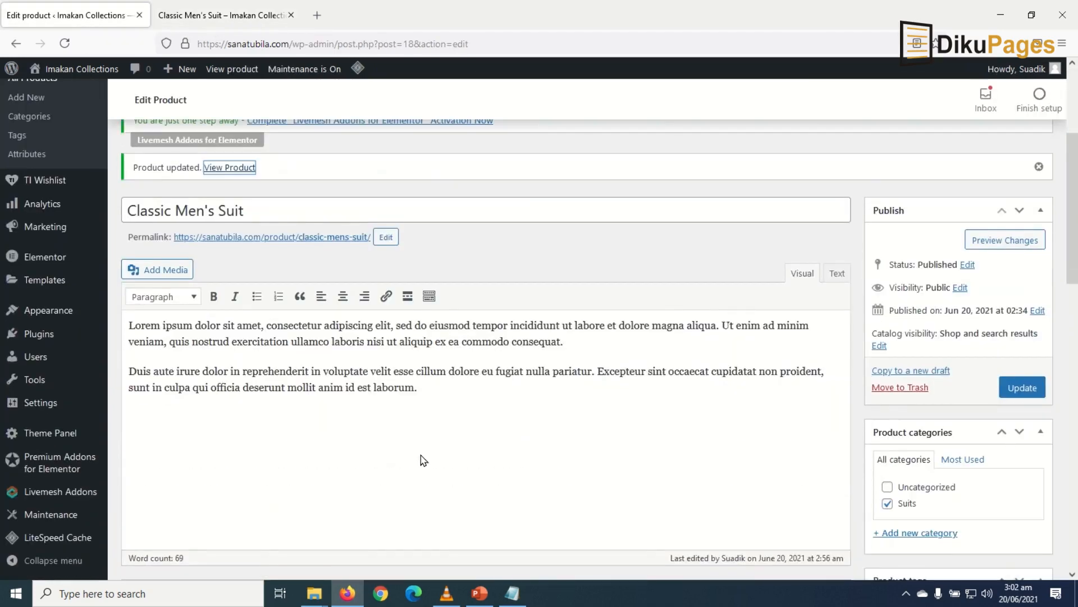
{"action": "scroll", "coordinate": [432, 489], "scroll_direction": "up", "scroll_amount": 3}
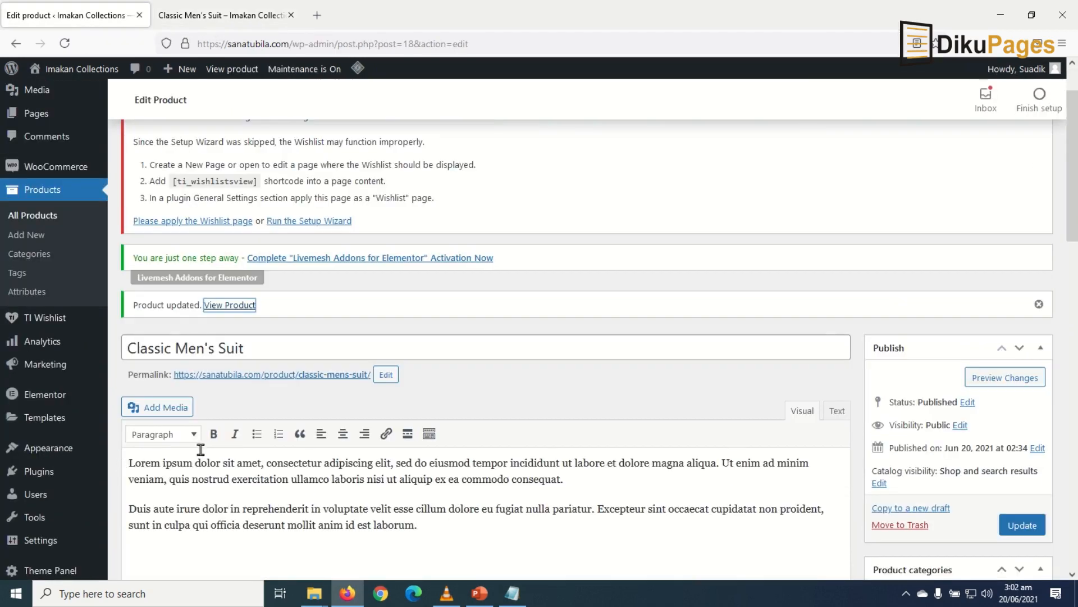
{"action": "left_click", "coordinate": [33, 239]}
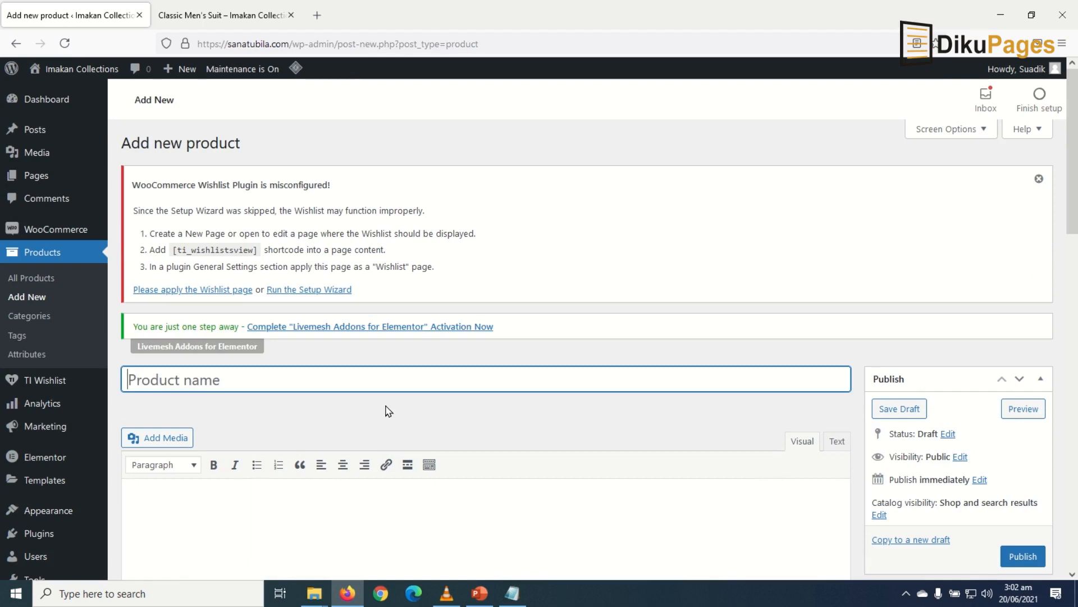
{"action": "type", "text": "Slim Men's Jacket"}
{"action": "key", "text": "Tab"}
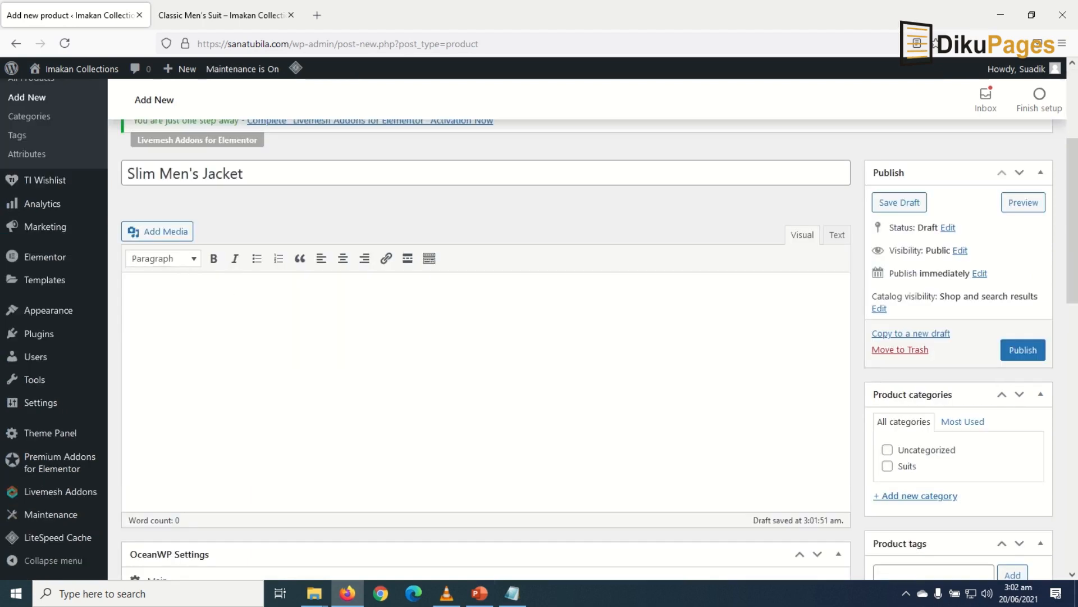
Fill the product description with the Lorem ipsum text from Notepad and start a new paragraph at "Duis aute irure dolor".
{"action": "left_click", "coordinate": [512, 593]}
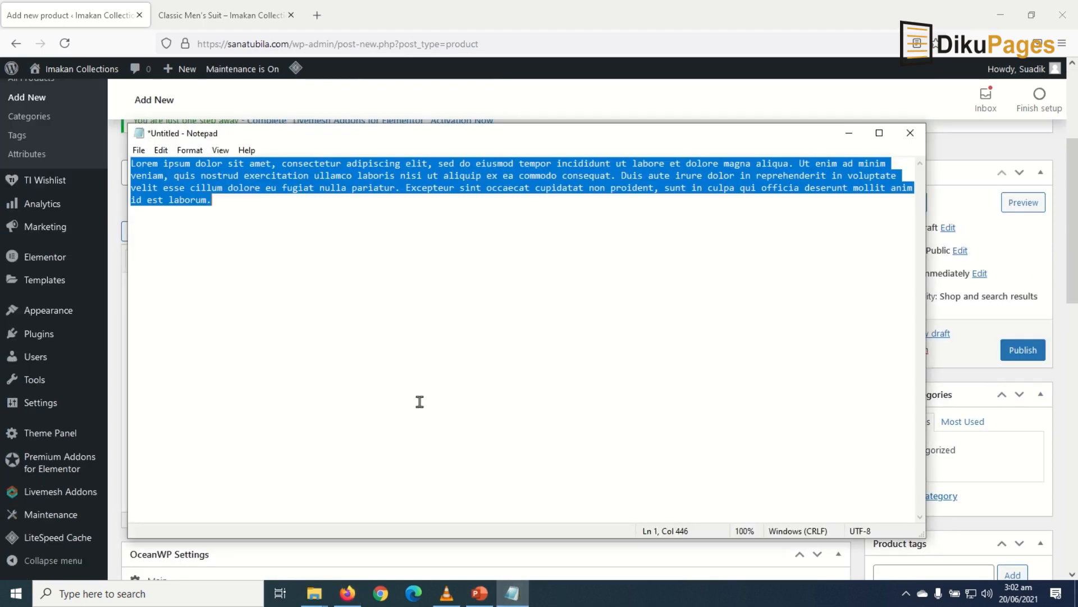
{"action": "left_click", "coordinate": [348, 593]}
{"action": "type", "text": "Lorem ipsum dolor sit amet, consectetur adipiscing elit, sed do eiusmod tempor incididunt ut labore et dolore magna aliqua. Ut enim ad minim veniam, quis nostrud exercitation ullamco laboris nisi ut aliquip ex ea commodo consequat. Duis aute irure dolor in reprehenderit in voluptate velit esse cillum dolore eu fugiat nulla pariatur. Excepteur sint occaecat cupidatat non proident, sunt in culpa qui officia deserunt mollit anim id est laborum."}
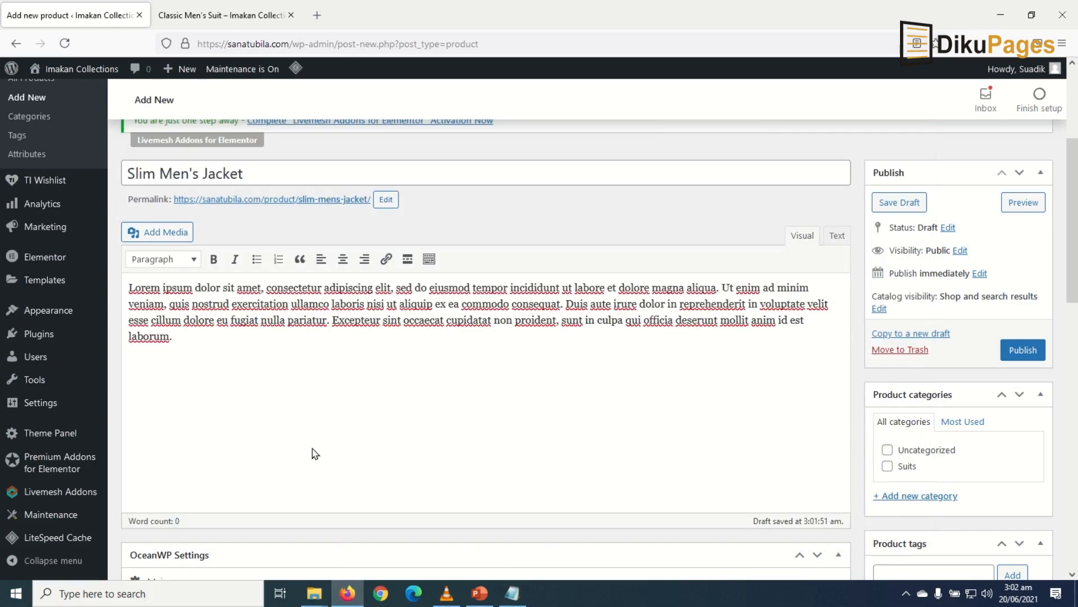
{"action": "left_click", "coordinate": [565, 304]}
{"action": "key", "text": "Return"}
Fill the product short description with the same Lorem ipsum text.
{"action": "scroll", "coordinate": [590, 404], "scroll_direction": "down", "scroll_amount": 10}
{"action": "scroll", "coordinate": [559, 447], "scroll_direction": "down", "scroll_amount": 3}
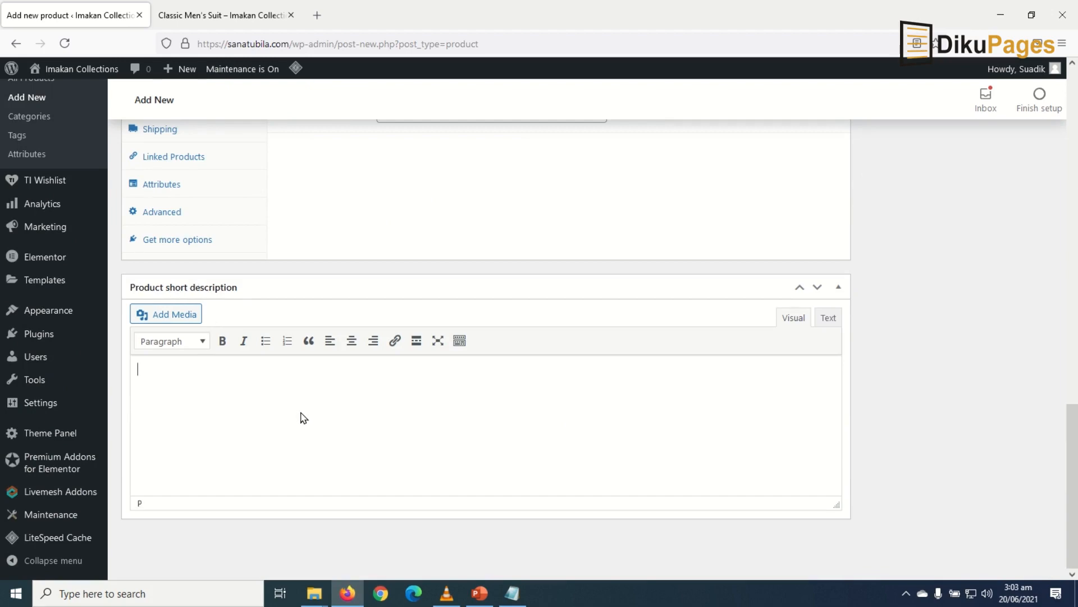
{"action": "type", "text": "Lorem ipsum dolor sit amet, consectetur adipiscing elit, sed do eiusmod tempor incididunt ut labore et dolore magna aliqua. Ut enim ad minim veniam, quis nostrud exercitation ullamco laboris nisi ut aliquip ex ea commodo consequat. Duis aute irure dolor in reprehenderit in voluptate velit esse cillum dolore eu fugiat nulla pariatur. Excepteur sint occaecat cupidatat non proident, sunt in culpa qui officia deserunt mollit anim id est laborum."}
Collapse the OceanWP Settings section, set the product type to Variable product, and show its shipping options.
{"action": "scroll", "coordinate": [492, 487], "scroll_direction": "up", "scroll_amount": 8}
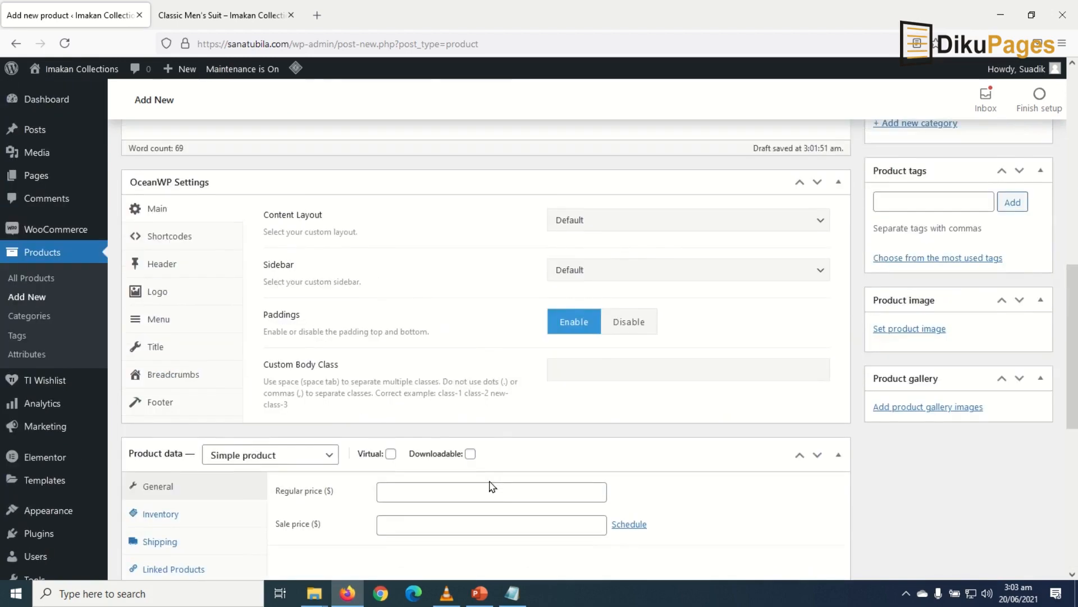
{"action": "scroll", "coordinate": [493, 486], "scroll_direction": "up", "scroll_amount": 3}
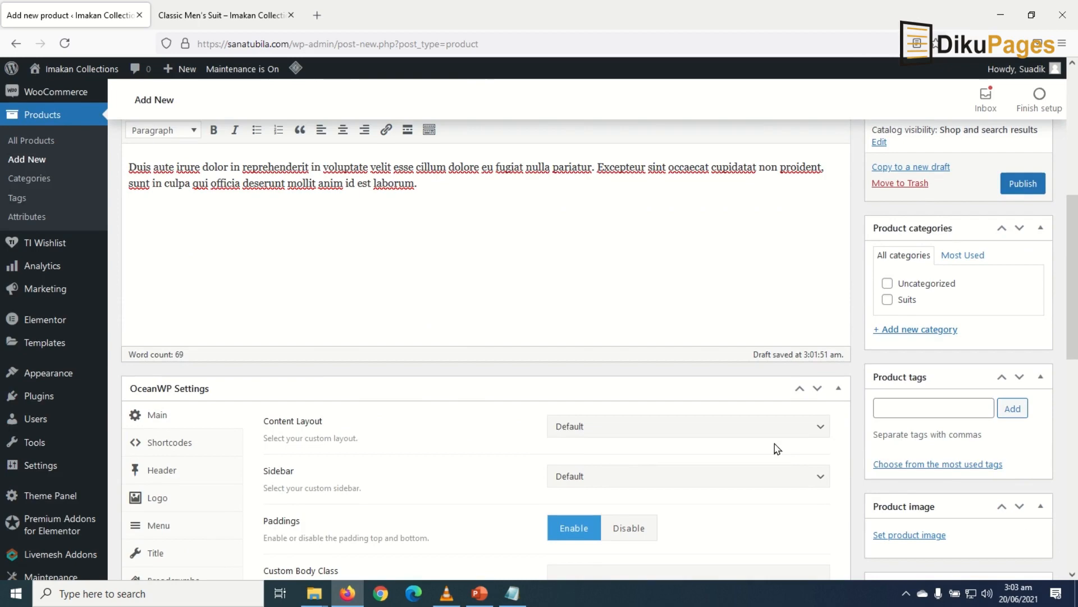
{"action": "left_click", "coordinate": [839, 389]}
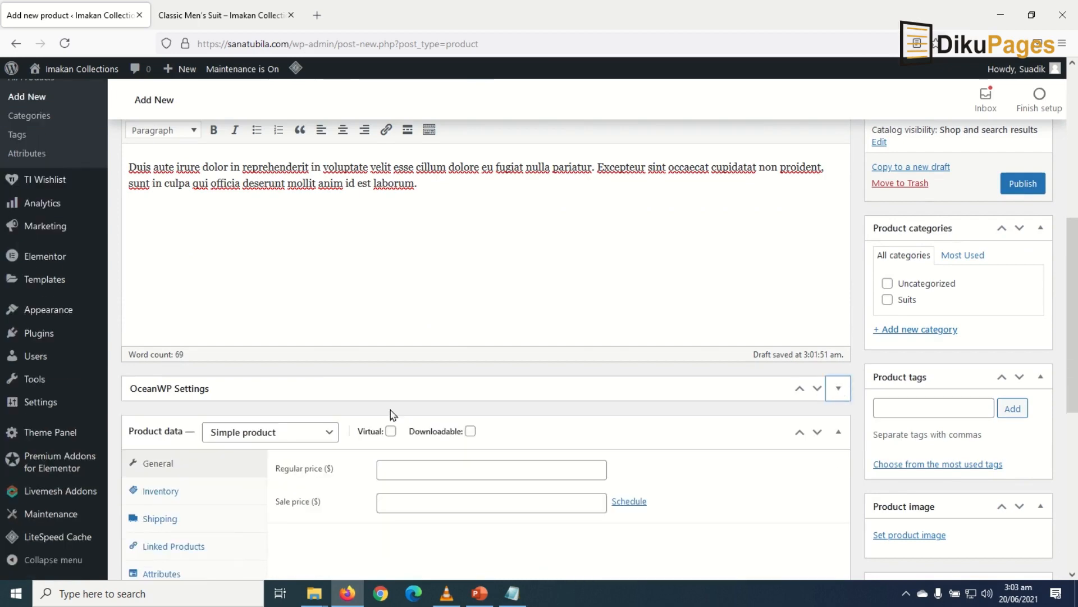
{"action": "scroll", "coordinate": [214, 441], "scroll_direction": "down", "scroll_amount": 3}
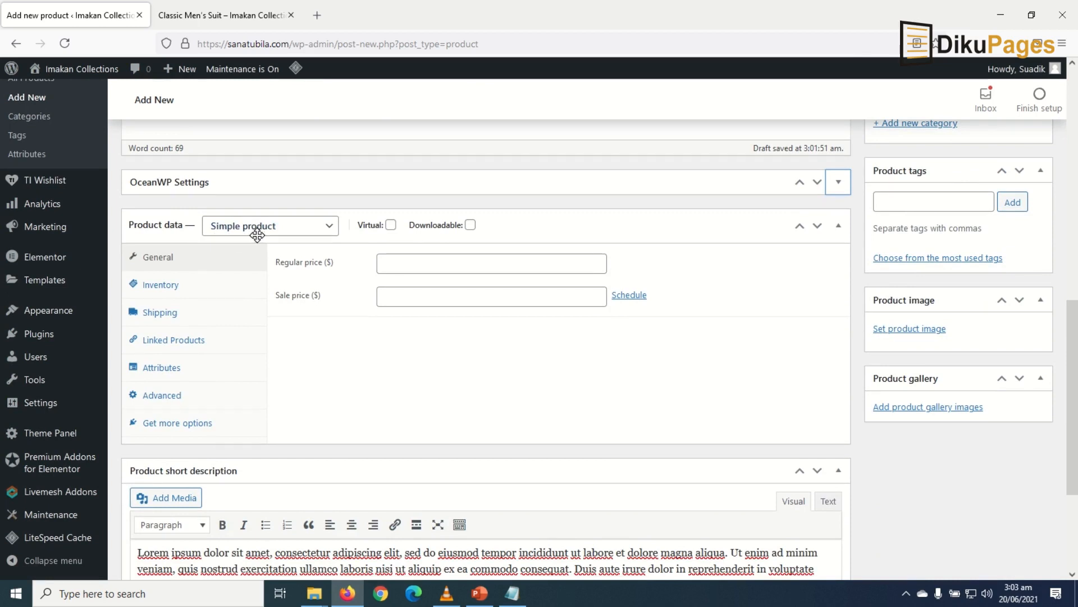
{"action": "left_click", "coordinate": [281, 228]}
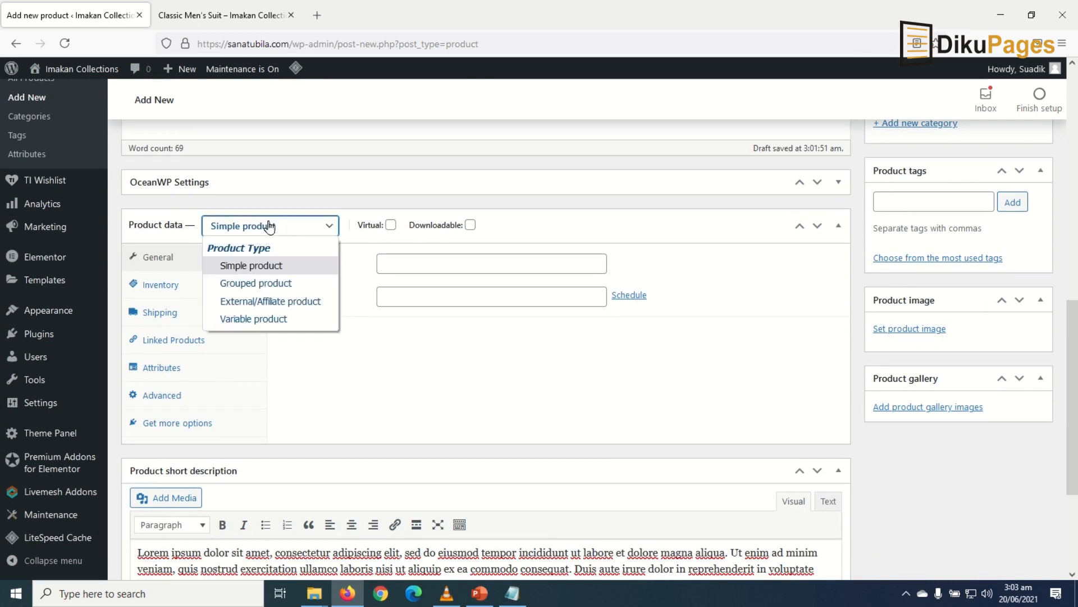
{"action": "left_click", "coordinate": [259, 327]}
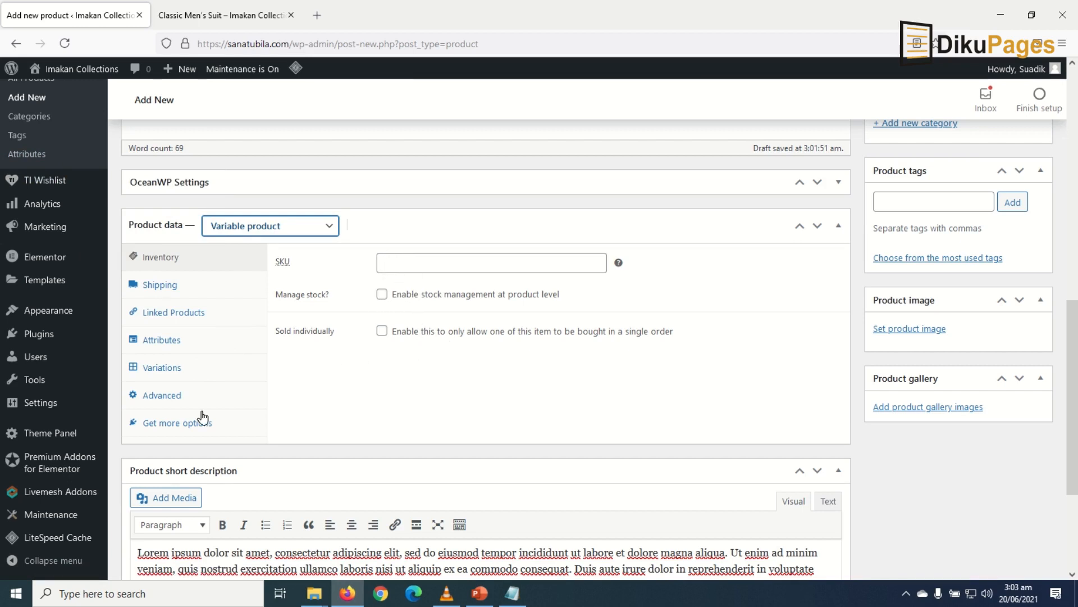
{"action": "left_click", "coordinate": [163, 285]}
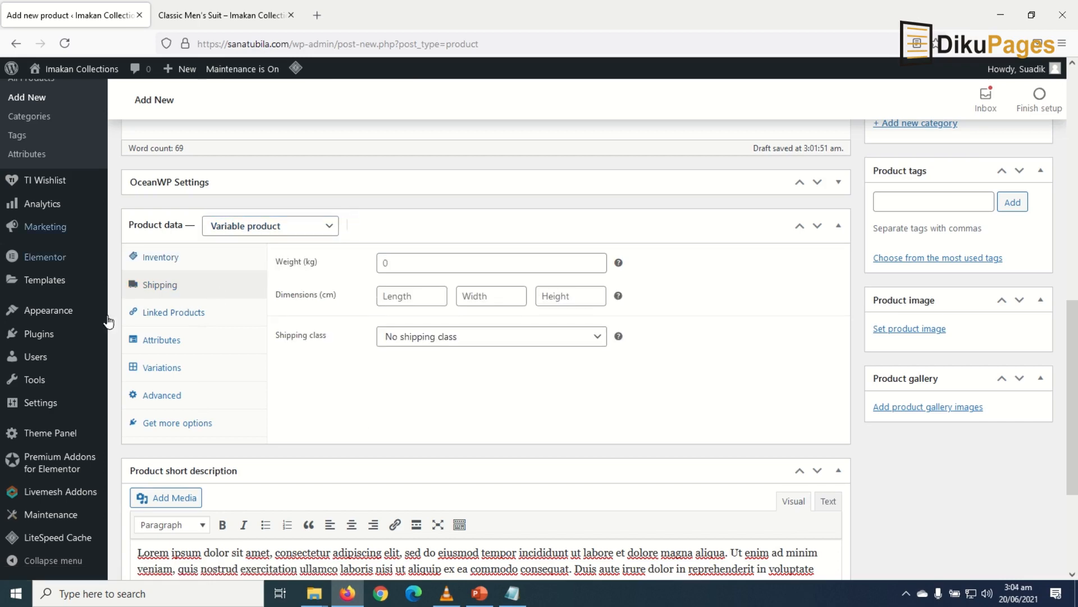
Open the product Attributes page in a new browser tab and switch to it.
{"action": "scroll", "coordinate": [44, 163], "scroll_direction": "up", "scroll_amount": 2}
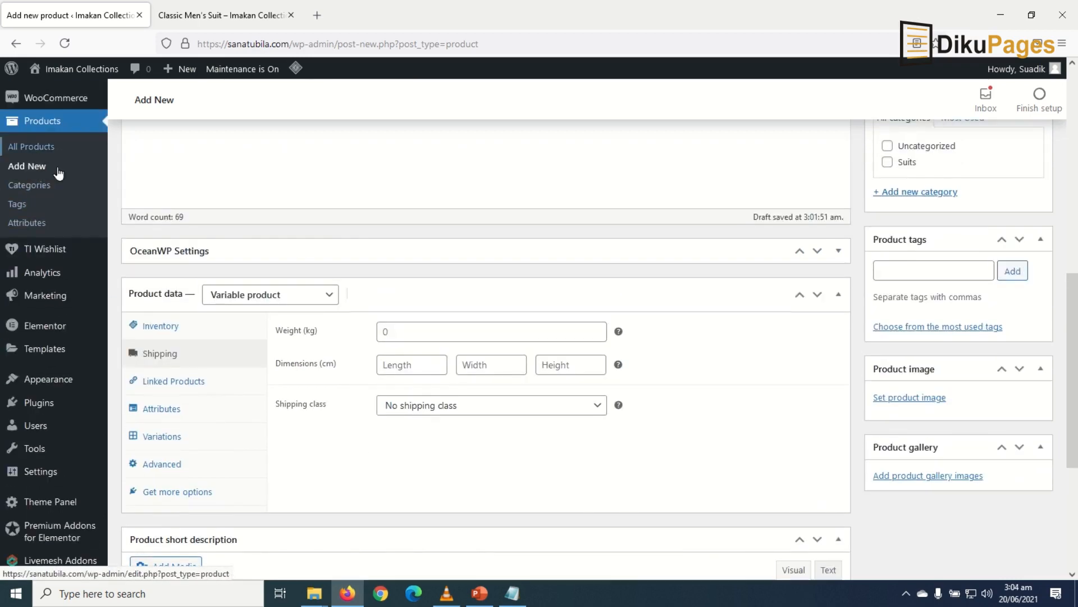
{"action": "right_click", "coordinate": [26, 227]}
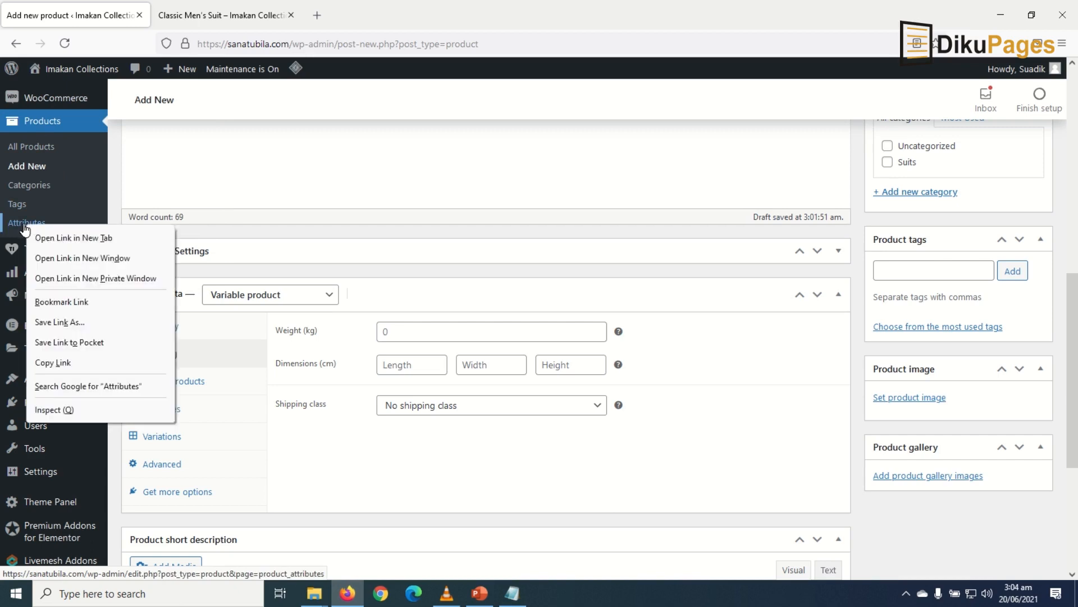
{"action": "left_click", "coordinate": [62, 236]}
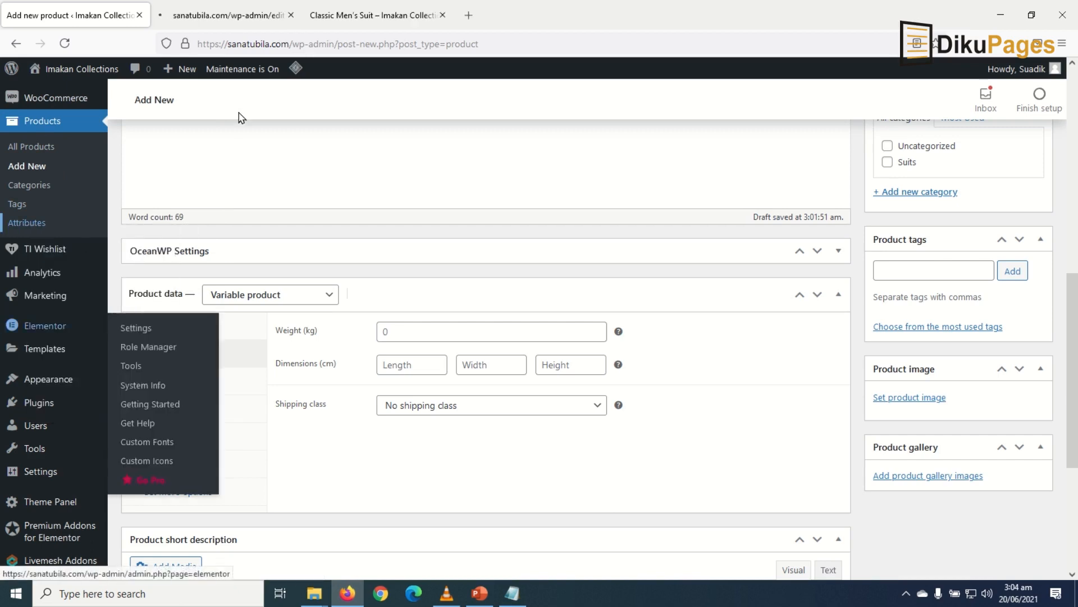
{"action": "left_click", "coordinate": [216, 17]}
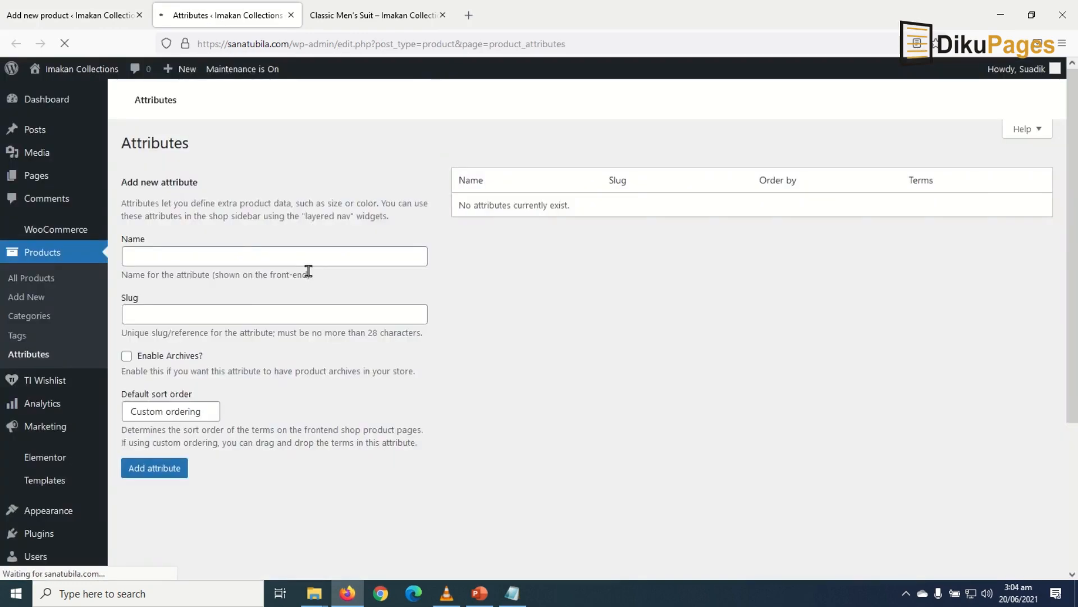
Name the new attribute "Colour" and enable archives for it.
{"action": "scroll", "coordinate": [332, 290], "scroll_direction": "down", "scroll_amount": 1}
{"action": "scroll", "coordinate": [332, 290], "scroll_direction": "down", "scroll_amount": 4}
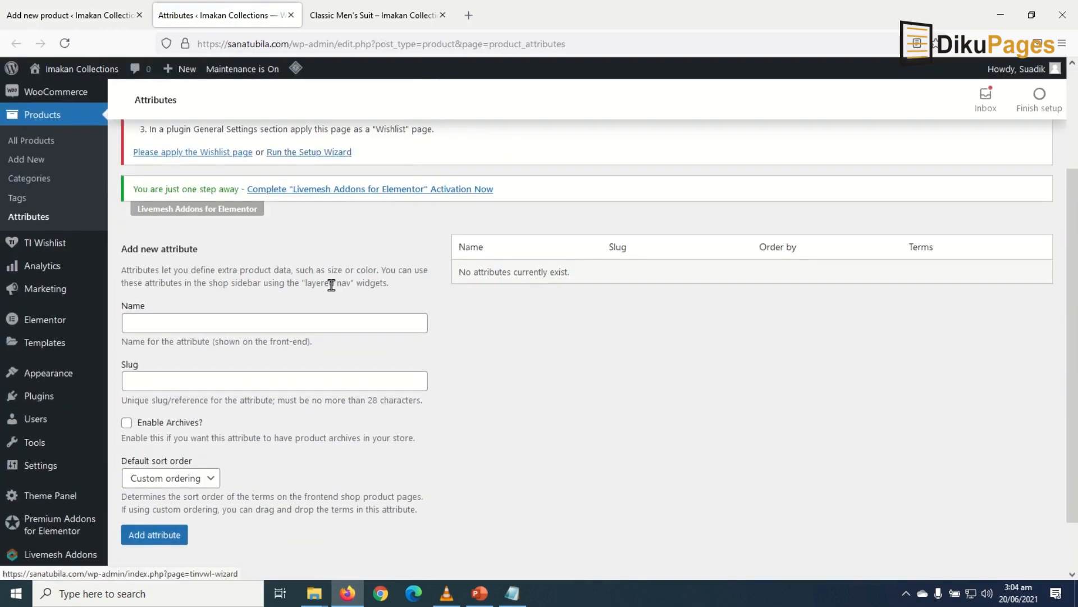
{"action": "left_click", "coordinate": [203, 261]}
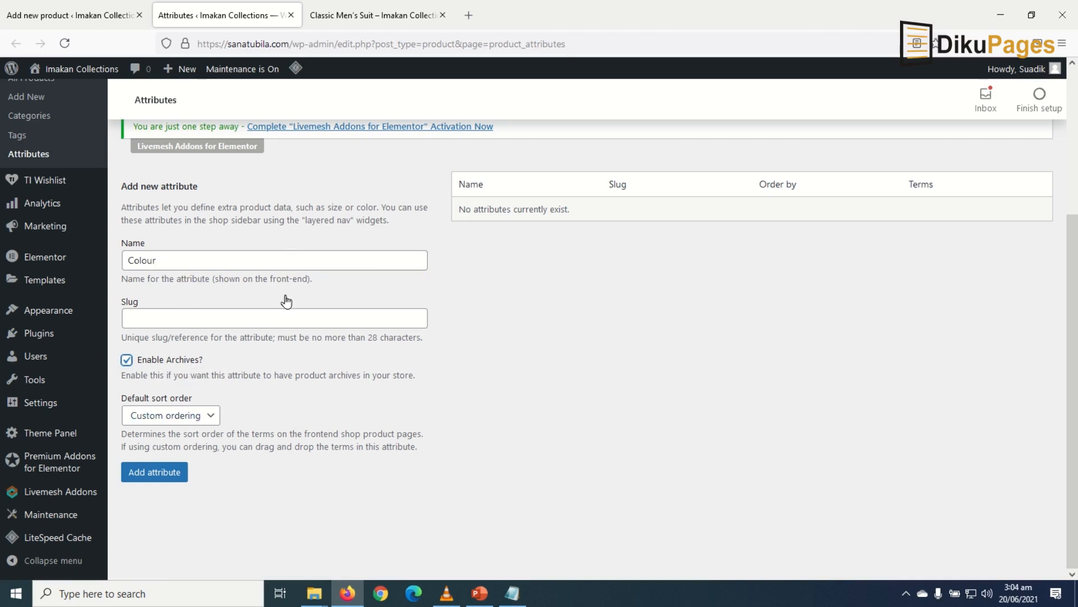
Examine the published Classic Men's Suit page, including its sidebar area.
{"action": "left_click", "coordinate": [354, 20]}
{"action": "scroll", "coordinate": [366, 289], "scroll_direction": "down", "scroll_amount": 3}
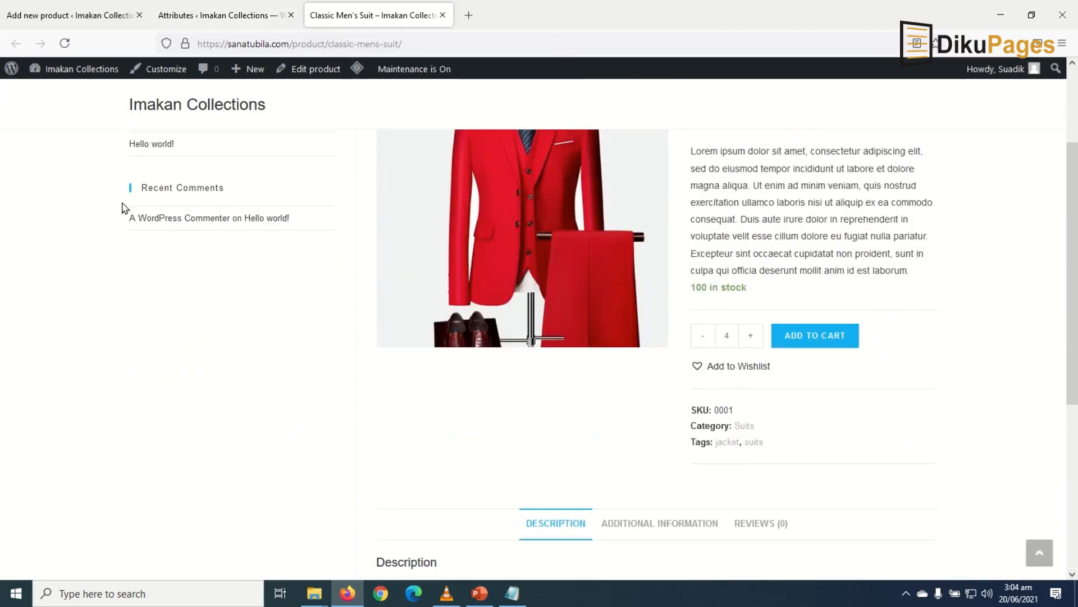
{"action": "scroll", "coordinate": [195, 193], "scroll_direction": "up", "scroll_amount": 3}
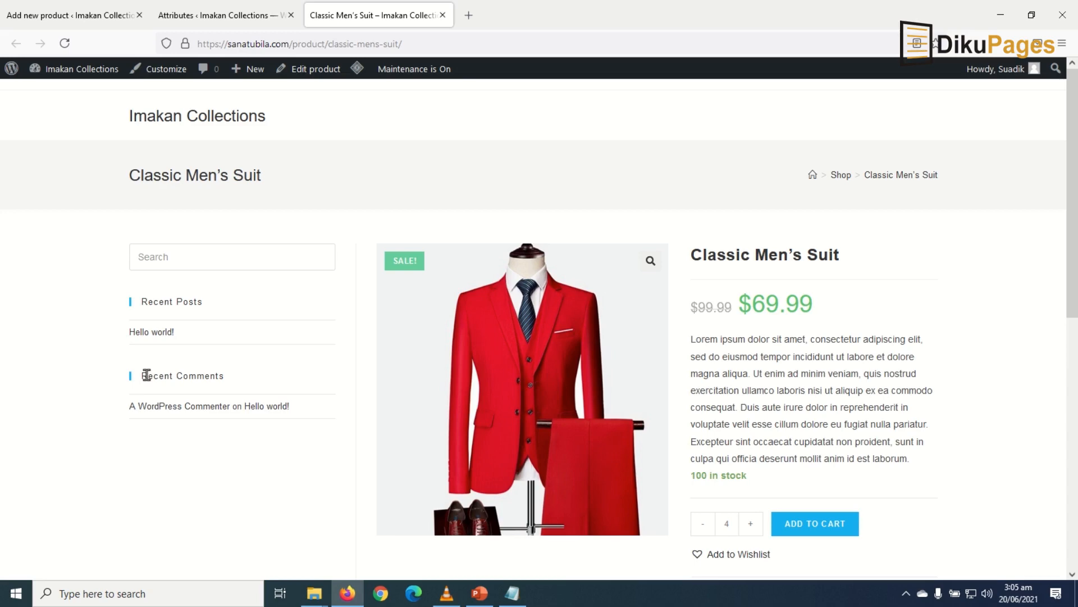
Return to the Attributes page, add the prepared Colour attribute, and add a second attribute named "Size".
{"action": "left_click", "coordinate": [190, 25]}
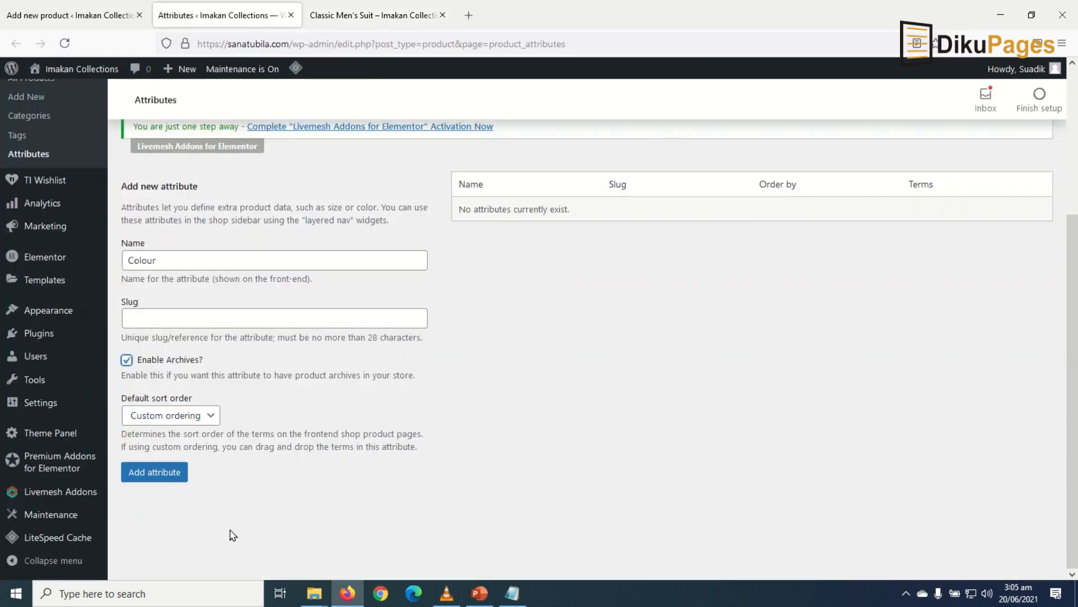
{"action": "left_click", "coordinate": [159, 479]}
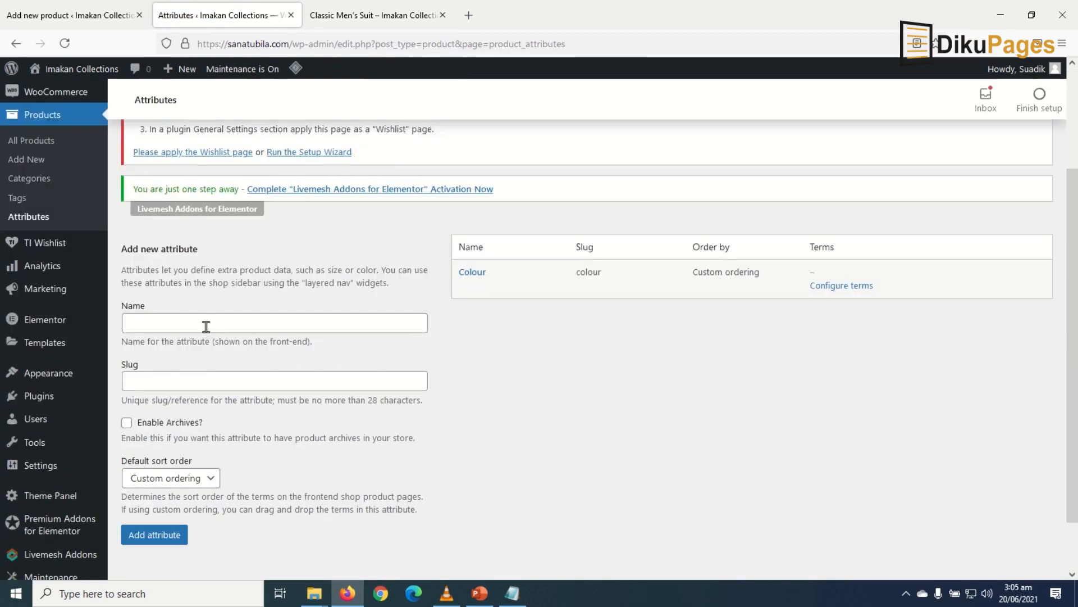
{"action": "left_click", "coordinate": [206, 327]}
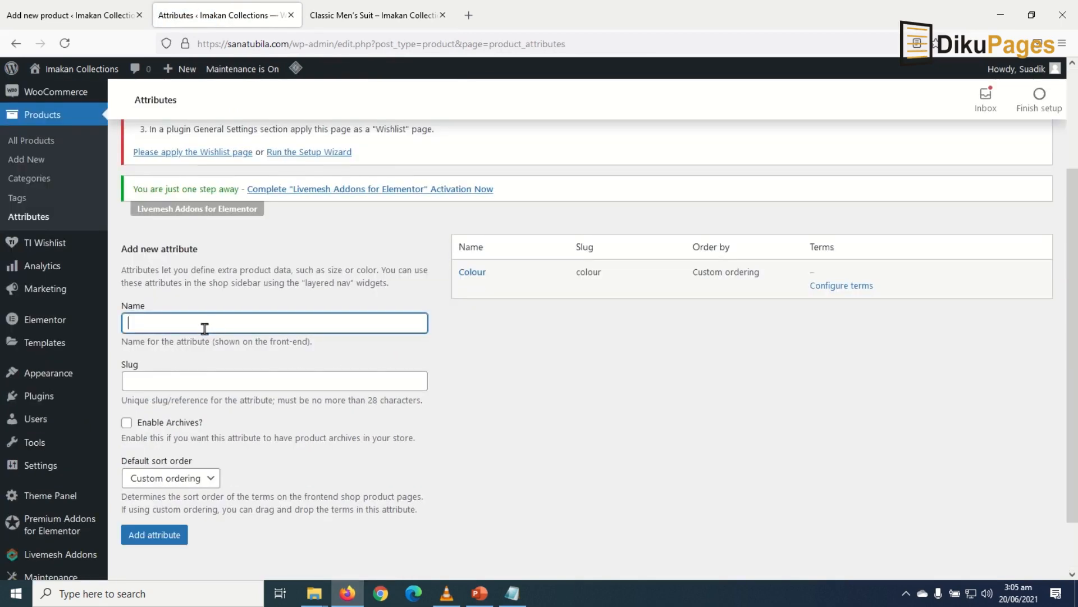
{"action": "type", "text": "Size"}
{"action": "left_click", "coordinate": [167, 537]}
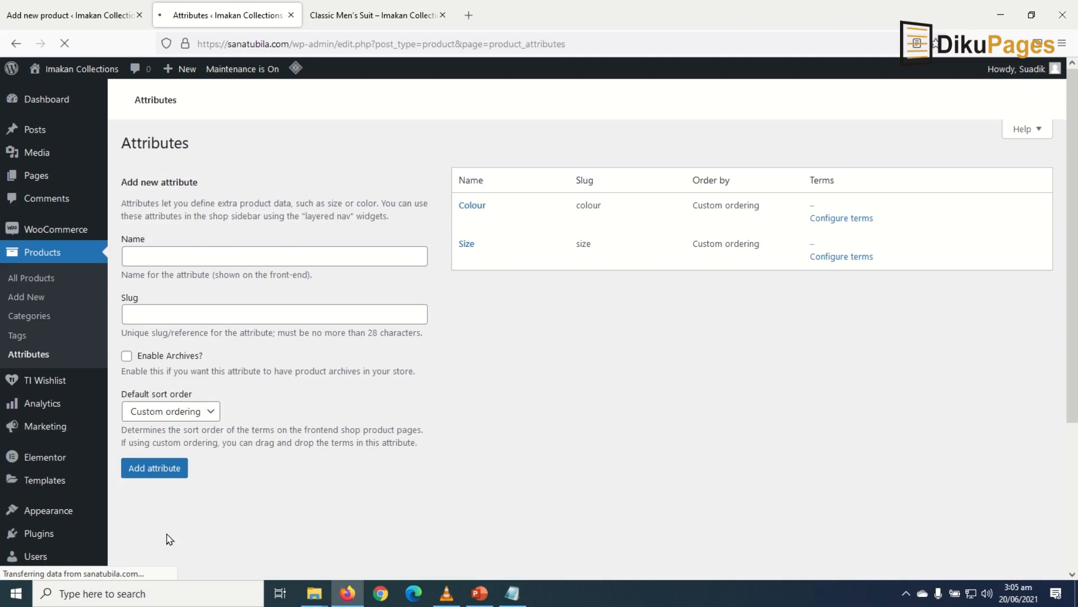
Open the term configuration of the Colour attribute and add the term "Red".
{"action": "mouse_move", "coordinate": [502, 414]}
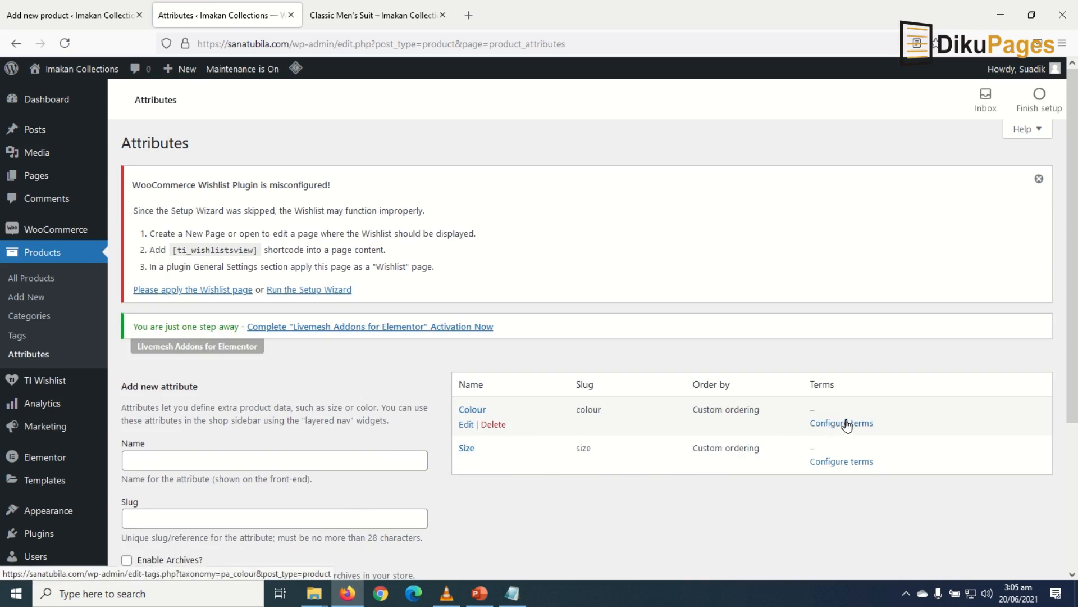
{"action": "left_click", "coordinate": [828, 428]}
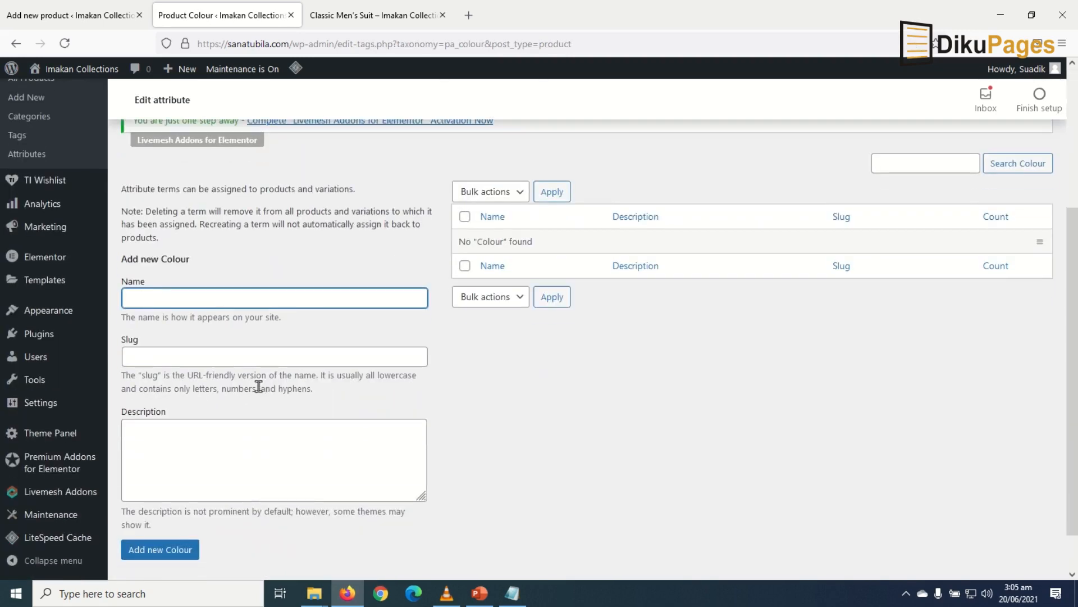
{"action": "type", "text": "ed"}
{"action": "scroll", "coordinate": [169, 534], "scroll_direction": "down", "scroll_amount": 2}
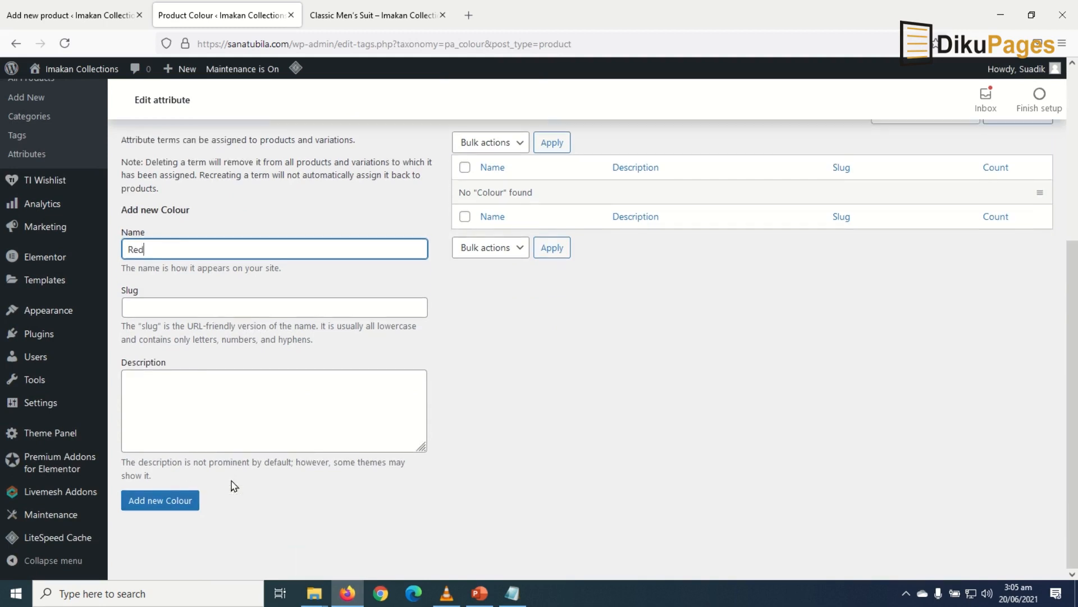
{"action": "left_click", "coordinate": [166, 501]}
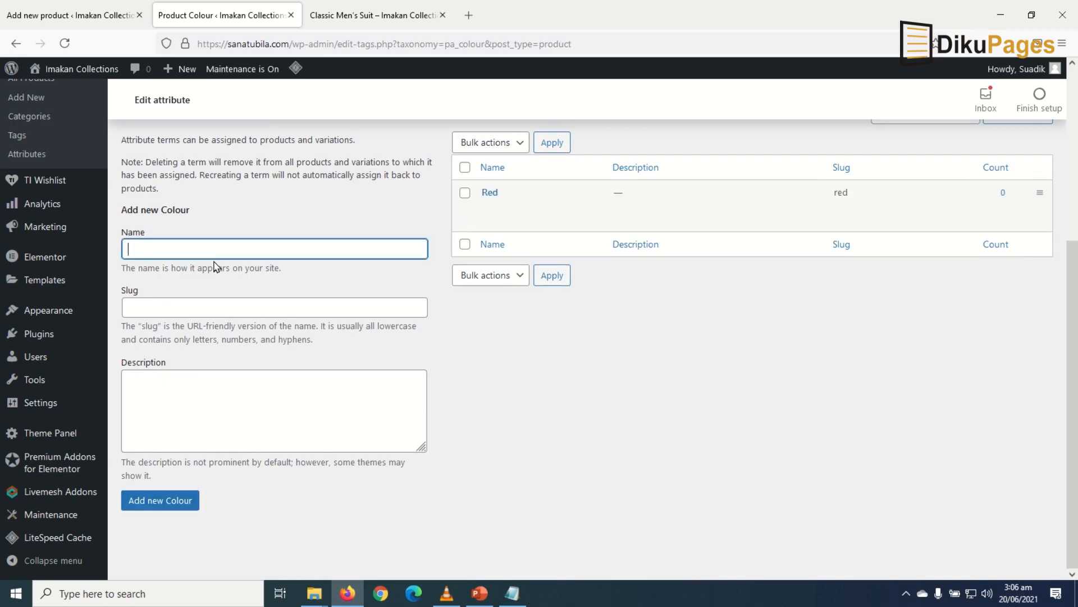
Add the terms "Blue", "White" and "Black" to the Colour attribute.
{"action": "type", "text": "Blue"}
{"action": "left_click", "coordinate": [162, 501]}
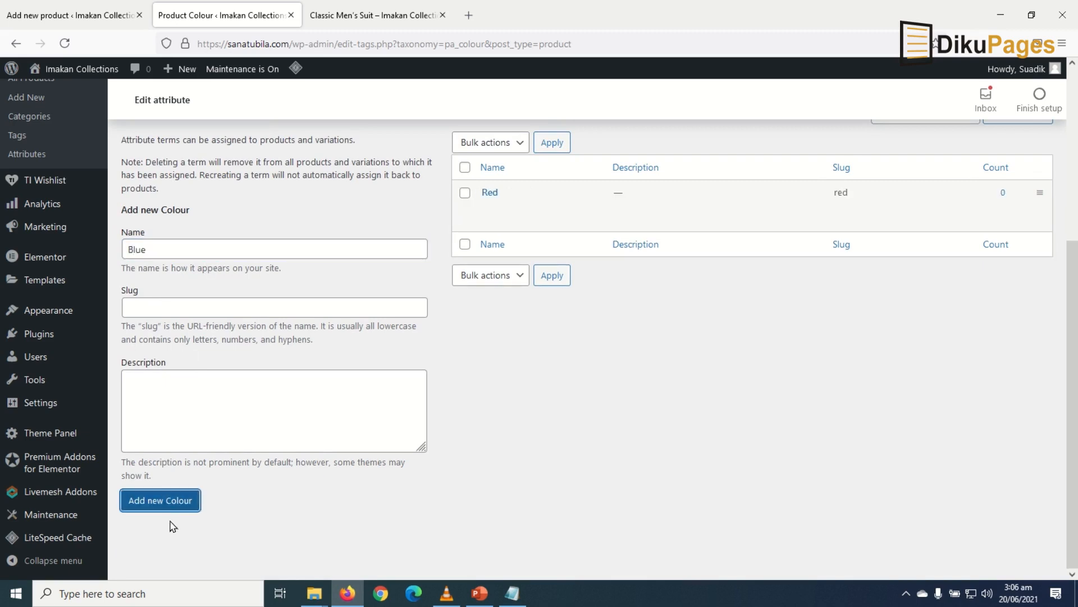
{"action": "left_click", "coordinate": [137, 507]}
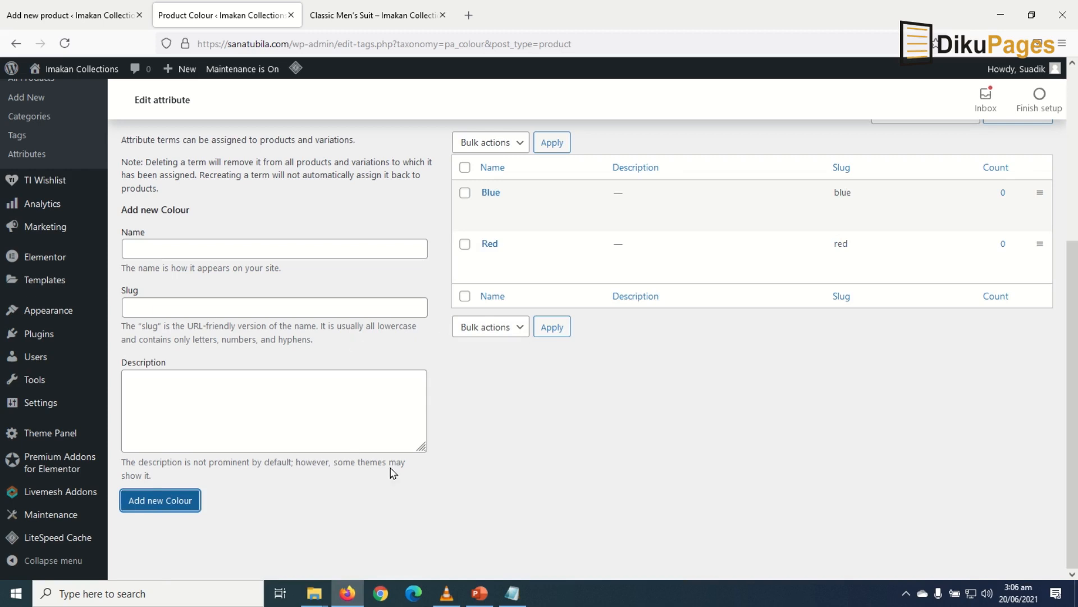
{"action": "left_click", "coordinate": [159, 252]}
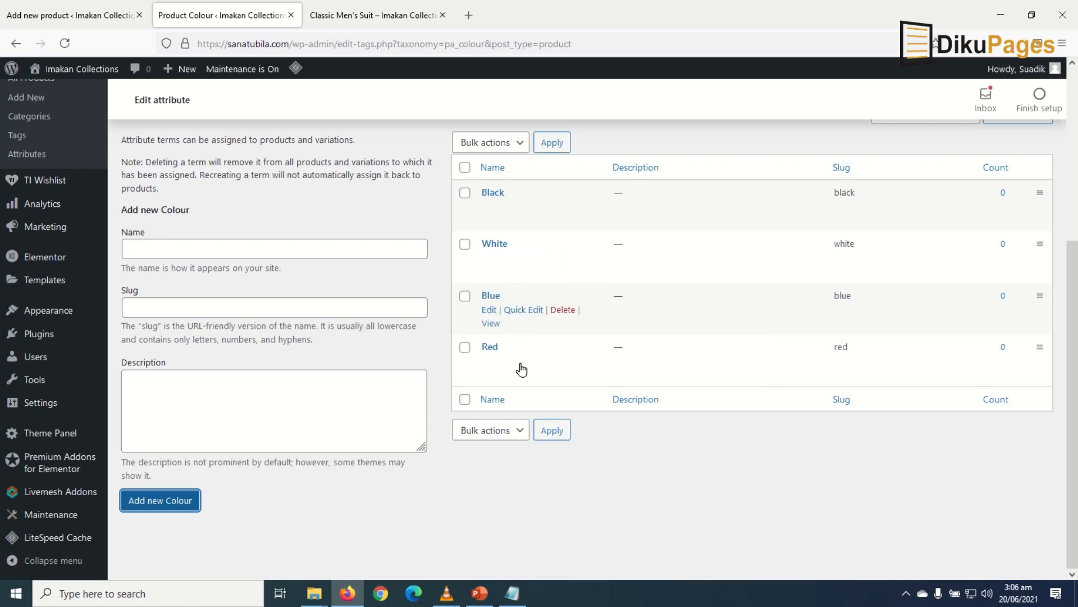
Go back to the Attributes list and open the term configuration of the Size attribute.
{"action": "scroll", "coordinate": [43, 223], "scroll_direction": "up", "scroll_amount": 2}
{"action": "left_click", "coordinate": [43, 223]}
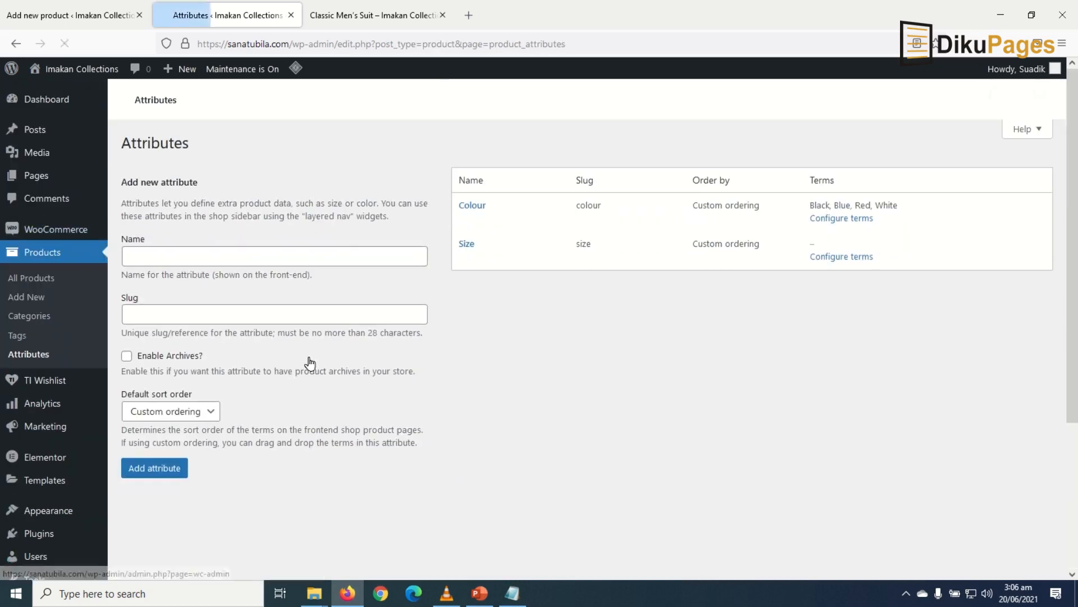
{"action": "scroll", "coordinate": [395, 372], "scroll_direction": "down", "scroll_amount": 3}
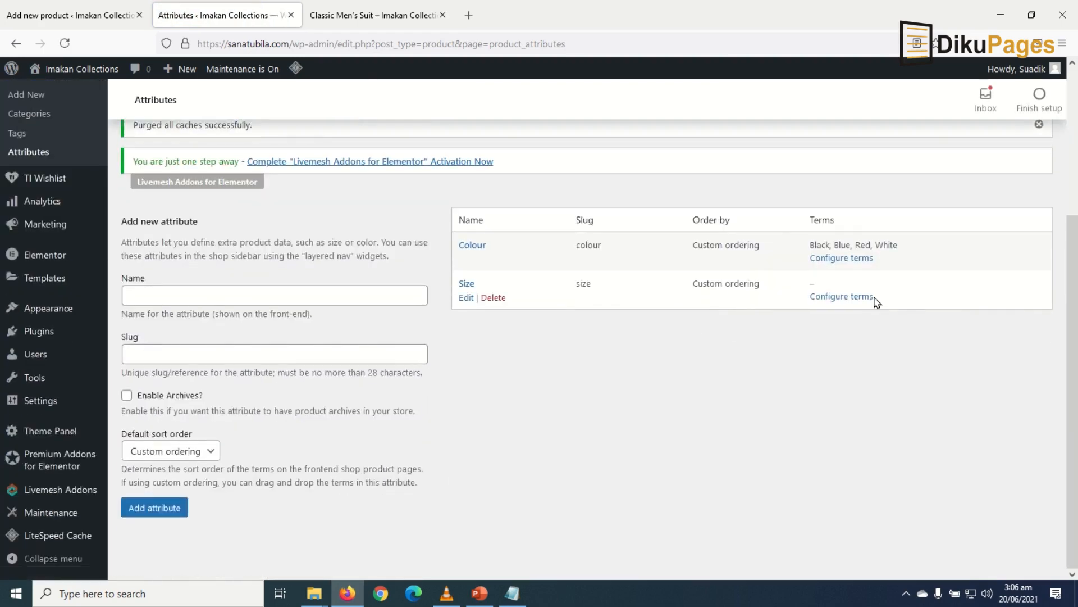
{"action": "left_click", "coordinate": [851, 299]}
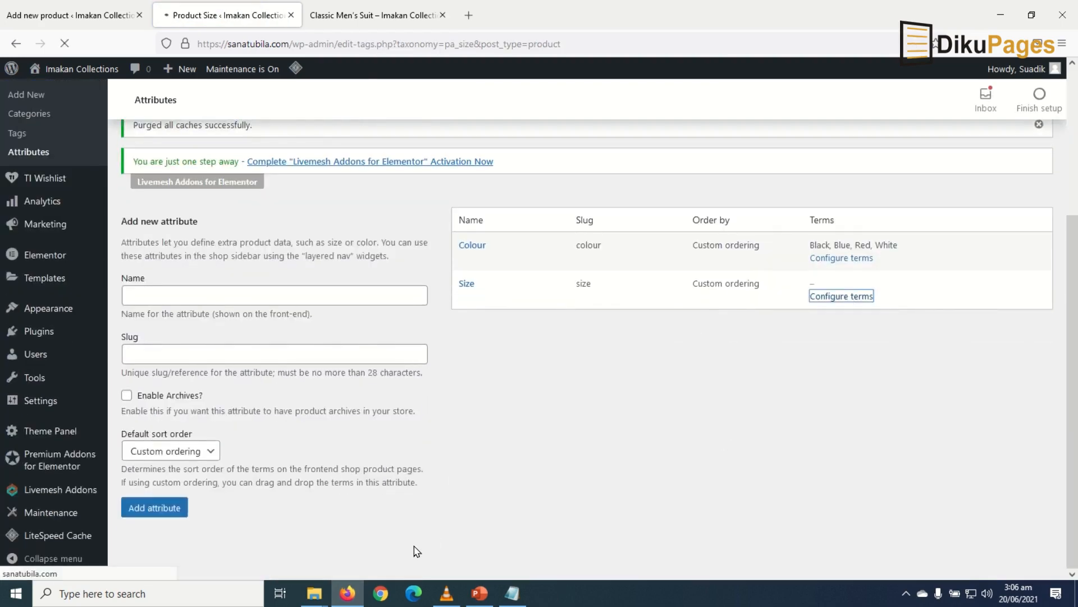
Add the term "Small" to the Size attribute.
{"action": "scroll", "coordinate": [295, 384], "scroll_direction": "down", "scroll_amount": 3}
{"action": "type", "text": "S"}
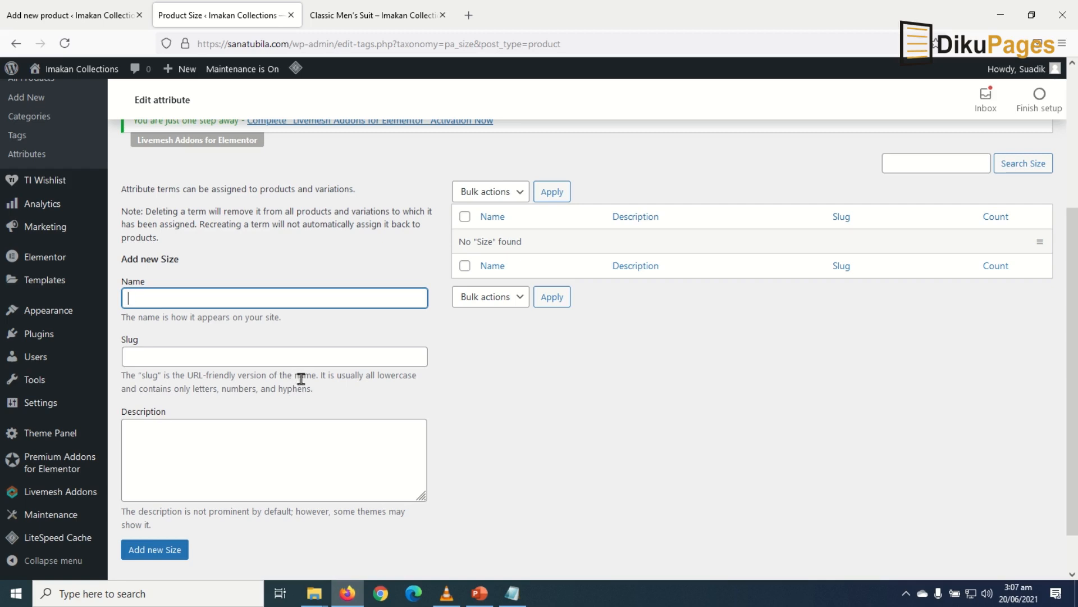
{"action": "type", "text": "all"}
{"action": "left_click", "coordinate": [159, 556]}
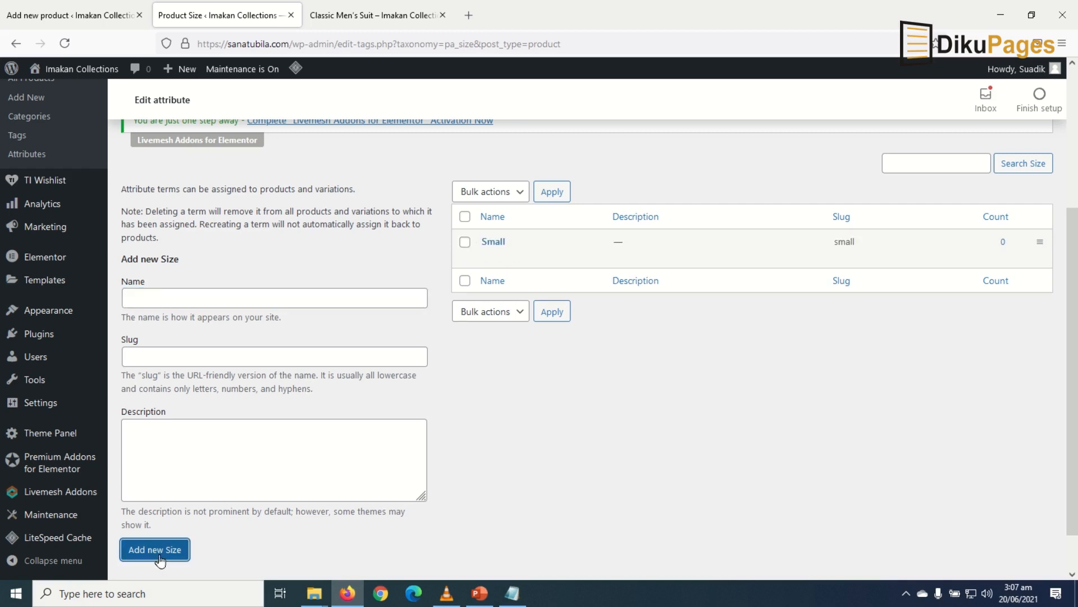
Add the terms "Medium" and "Large" to the Size attribute.
{"action": "left_click", "coordinate": [186, 303]}
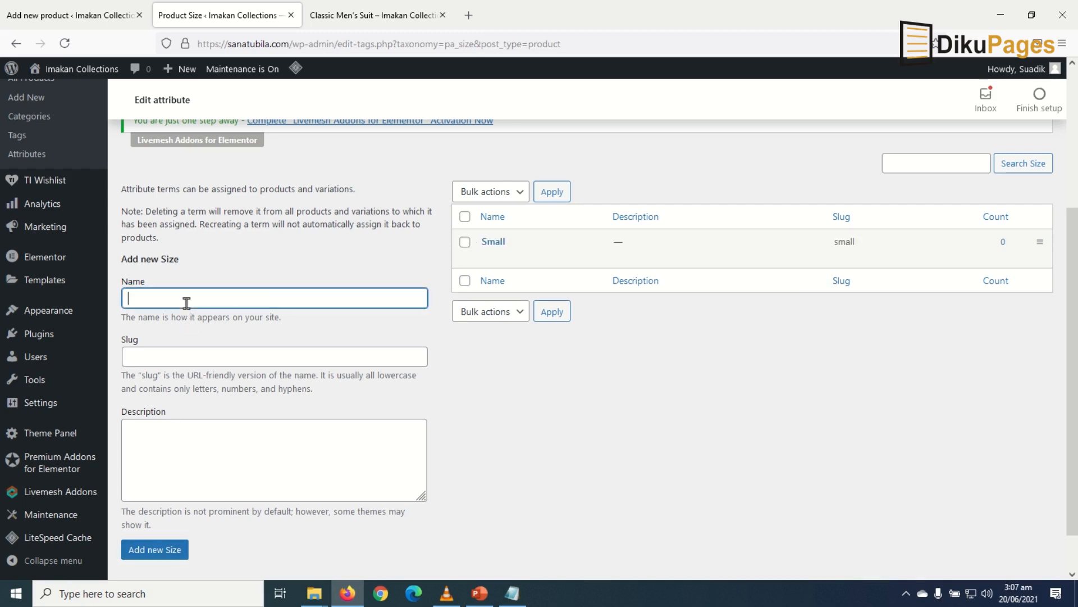
{"action": "left_click", "coordinate": [268, 297]}
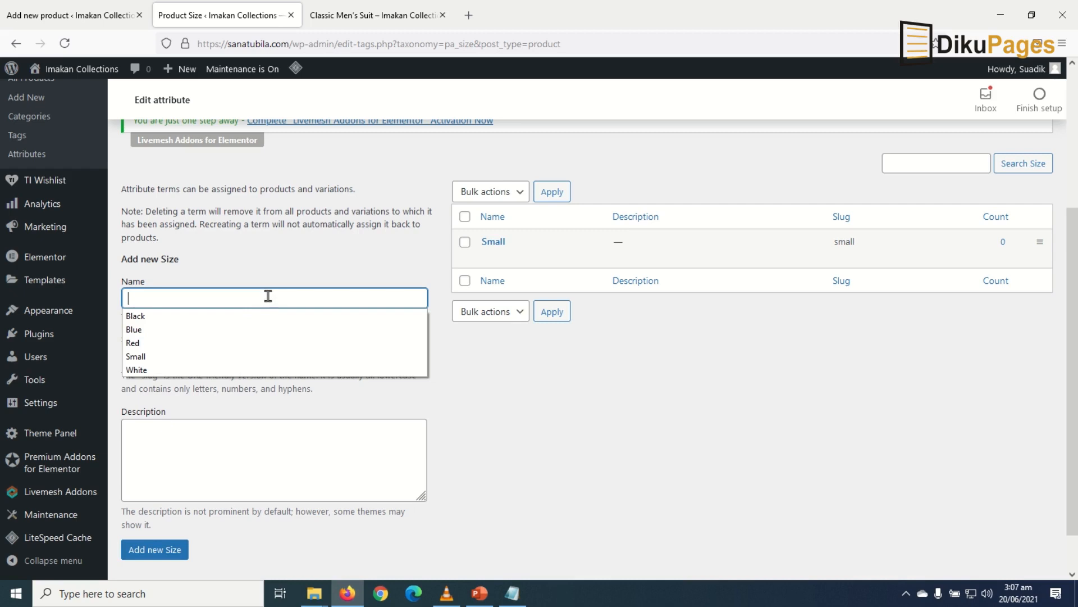
{"action": "type", "text": "Medium"}
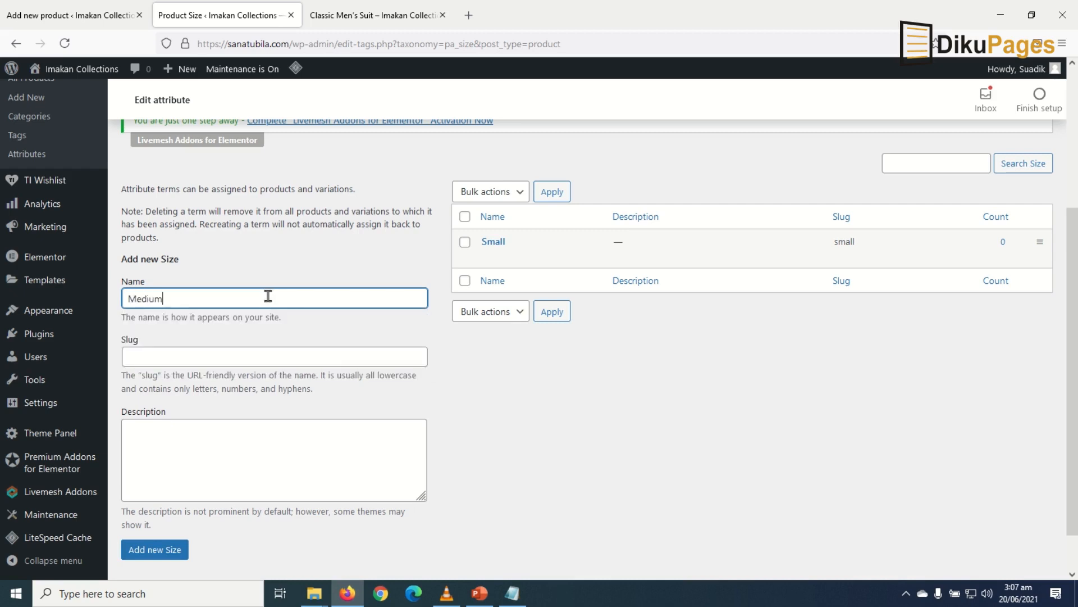
{"action": "left_click", "coordinate": [166, 545]}
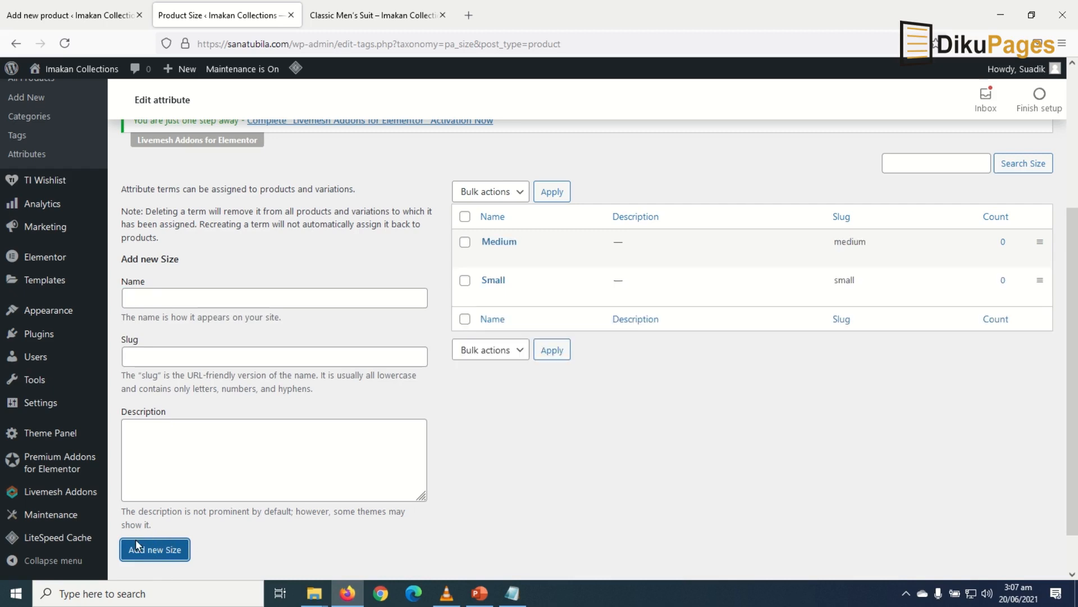
{"action": "left_click", "coordinate": [173, 302]}
{"action": "type", "text": "Large"}
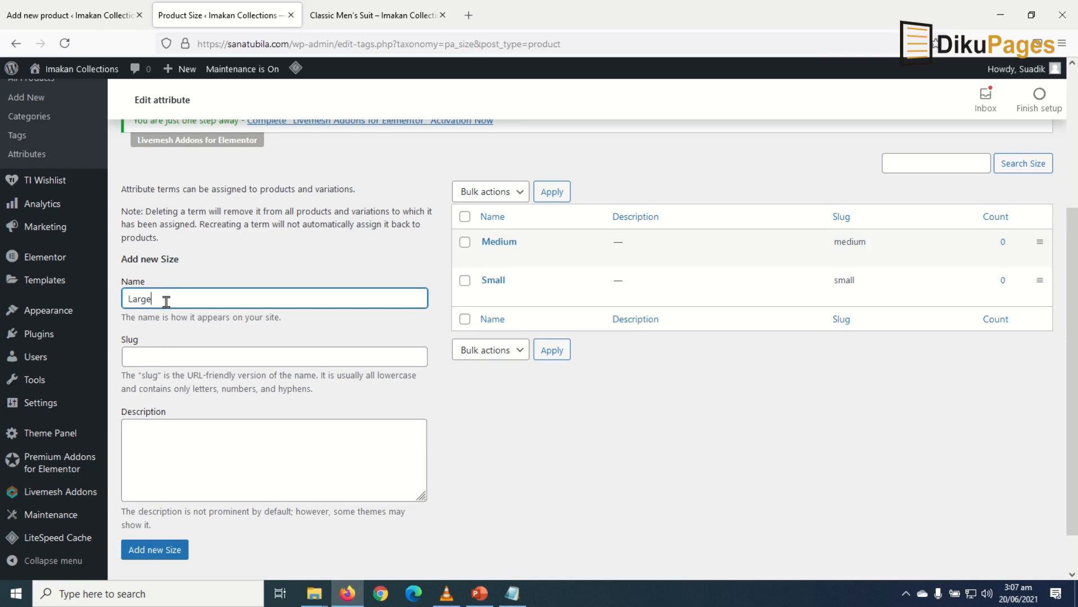
{"action": "left_click", "coordinate": [157, 550]}
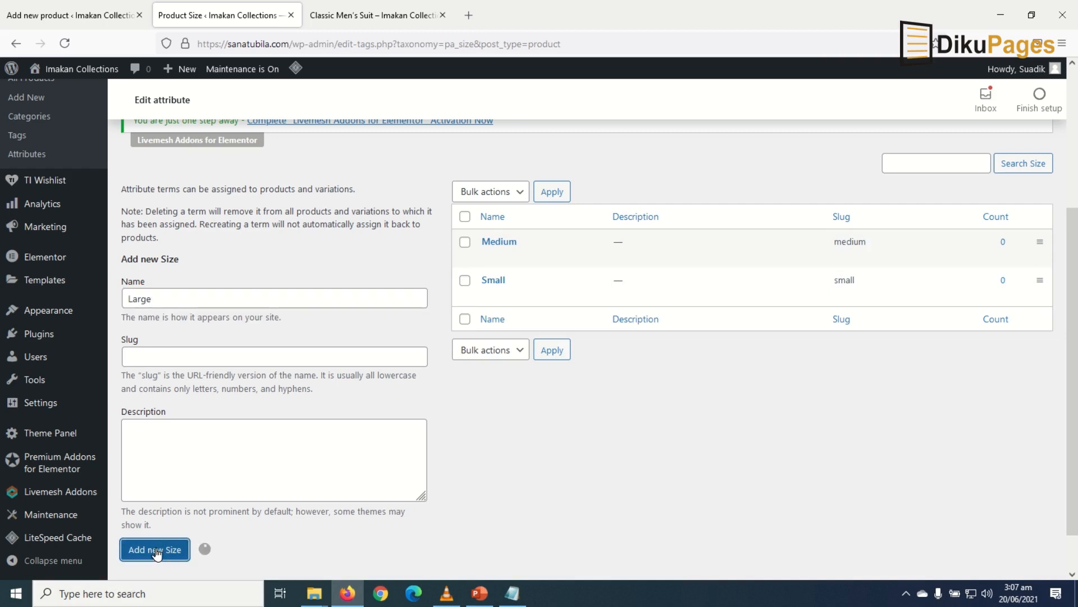
Reorder the Size terms so that they run Small, Medium, Large.
{"action": "mouse_move", "coordinate": [548, 273]}
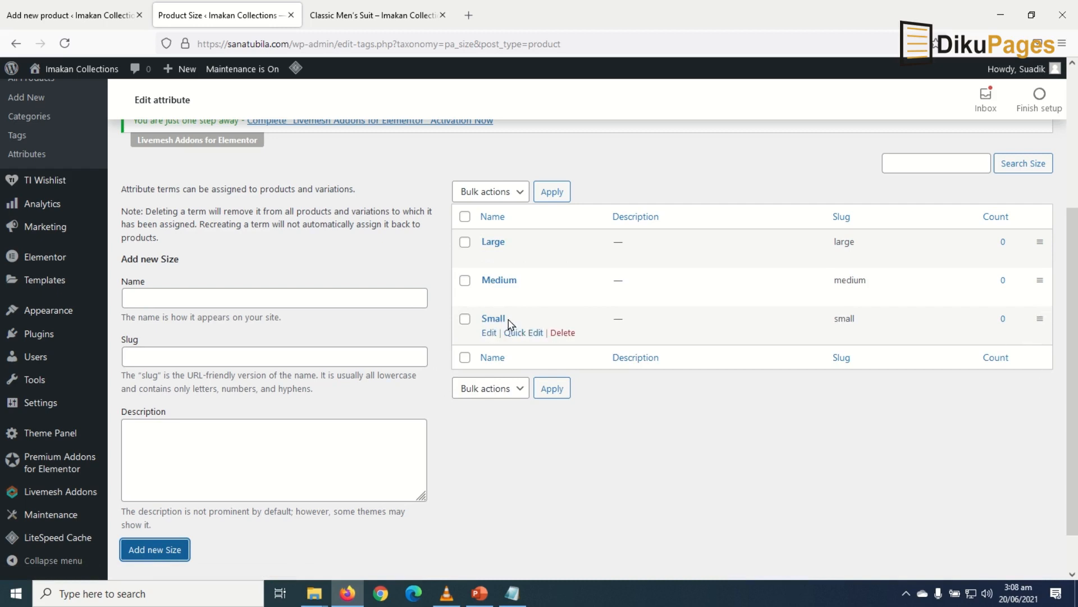
{"action": "left_click_drag", "start_coordinate": [1040, 316], "coordinate": [1032, 235]}
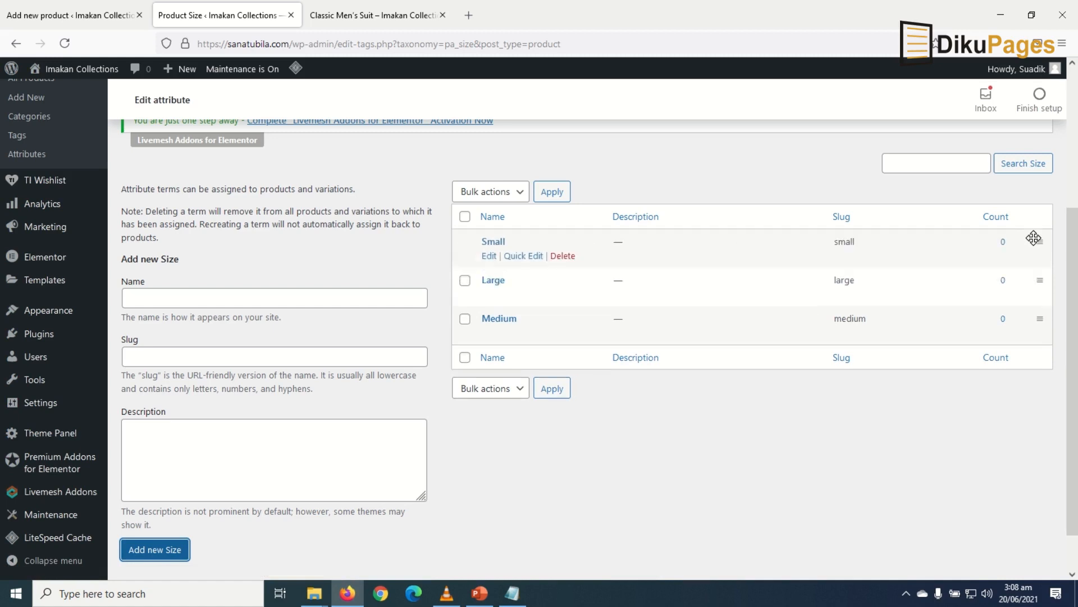
{"action": "left_click_drag", "start_coordinate": [1043, 323], "coordinate": [1042, 275]}
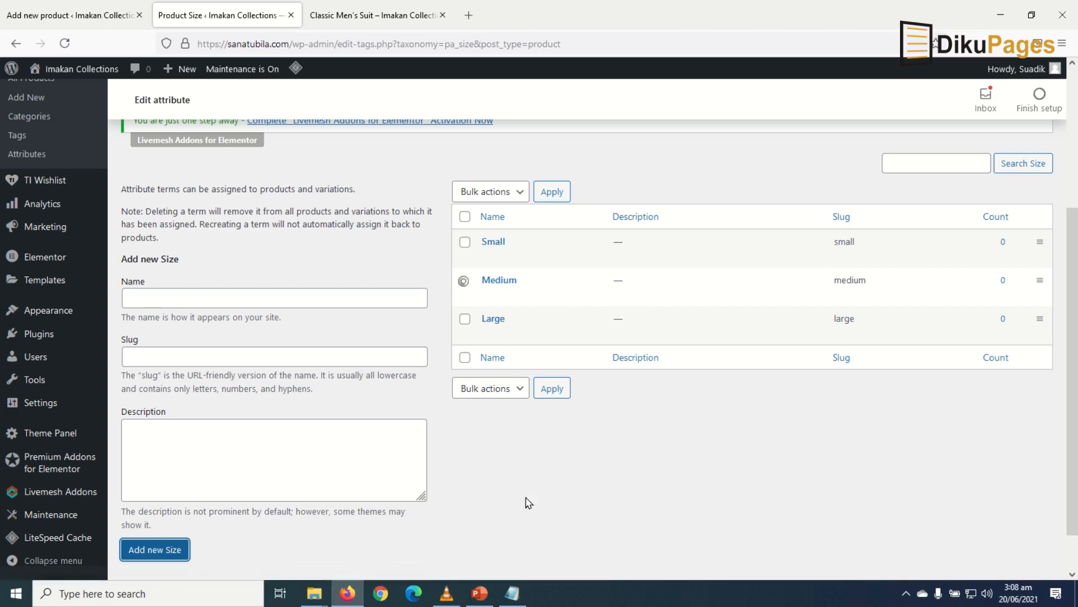
Close the Size terms and Classic Men's Suit pages and reload the new product page, leaving its unsaved entries behind.
{"action": "left_click", "coordinate": [291, 16]}
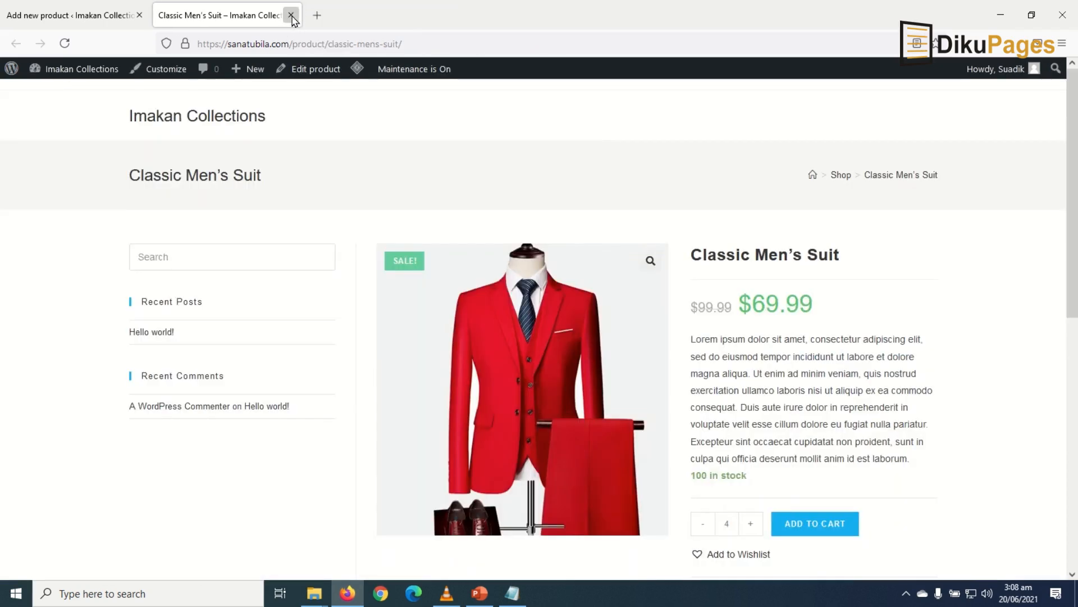
{"action": "left_click", "coordinate": [291, 16]}
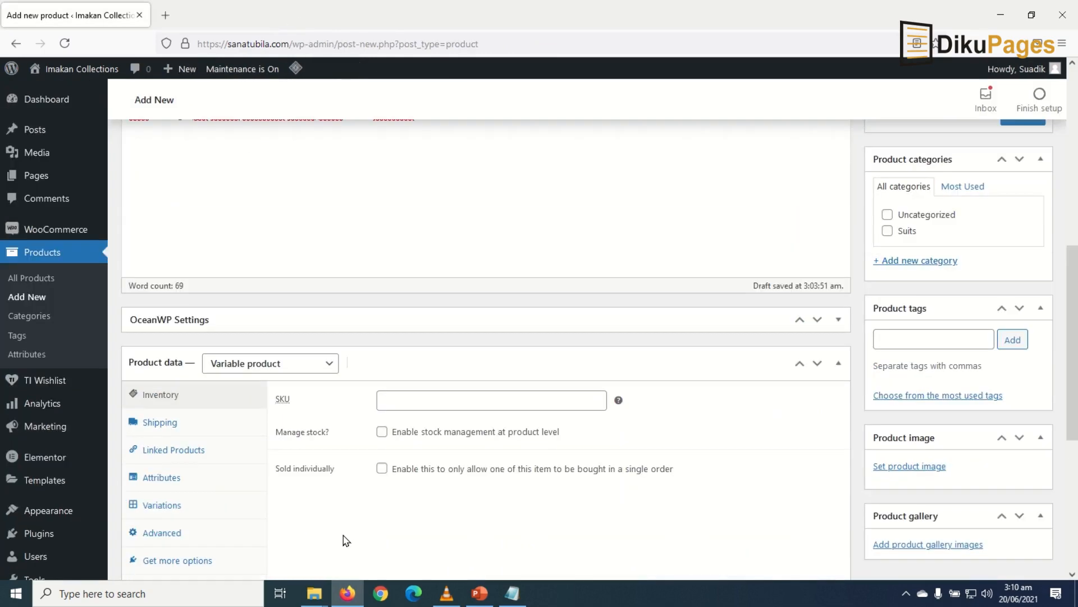
{"action": "left_click", "coordinate": [167, 478]}
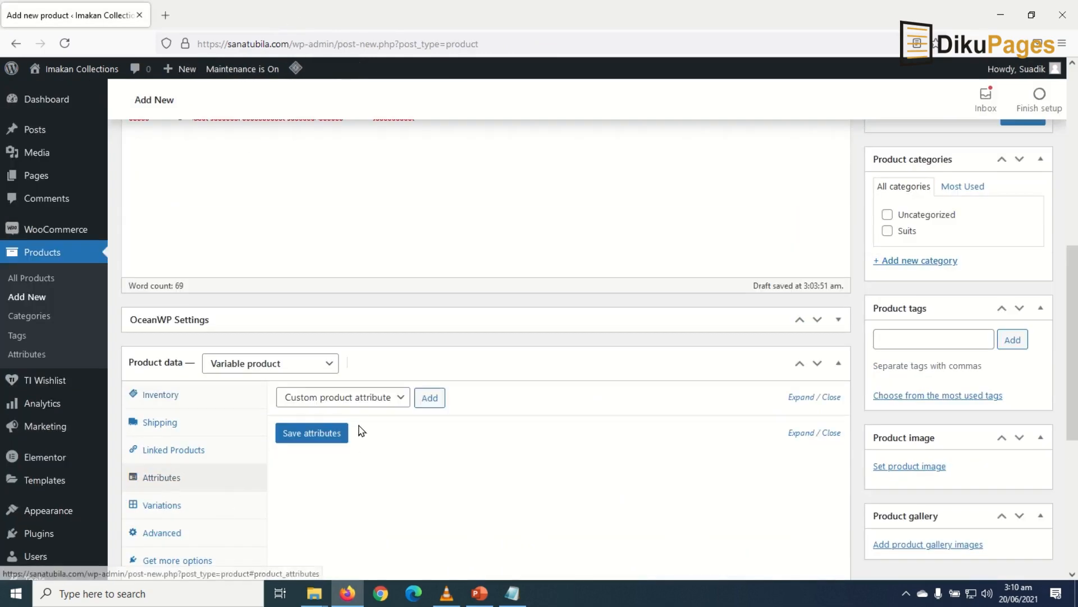
{"action": "left_click", "coordinate": [377, 404]}
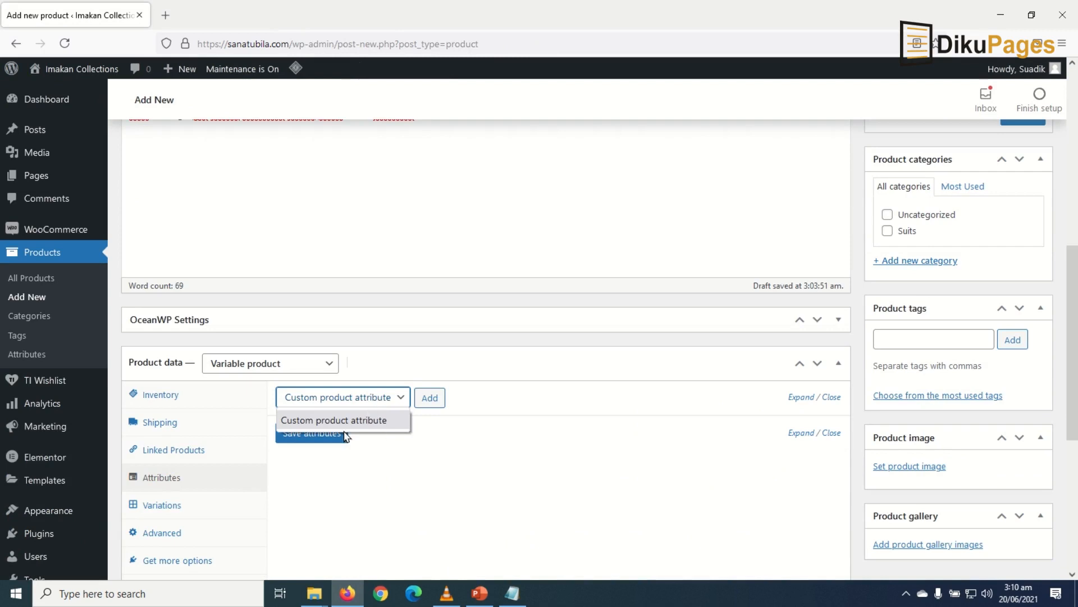
{"action": "left_click", "coordinate": [65, 43]}
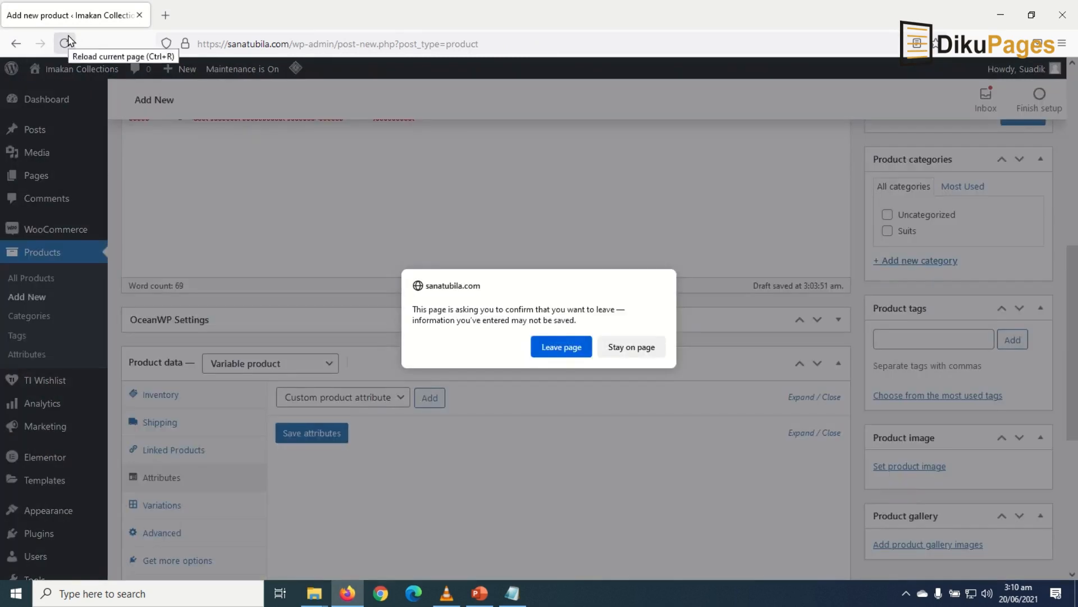
{"action": "left_click", "coordinate": [554, 343]}
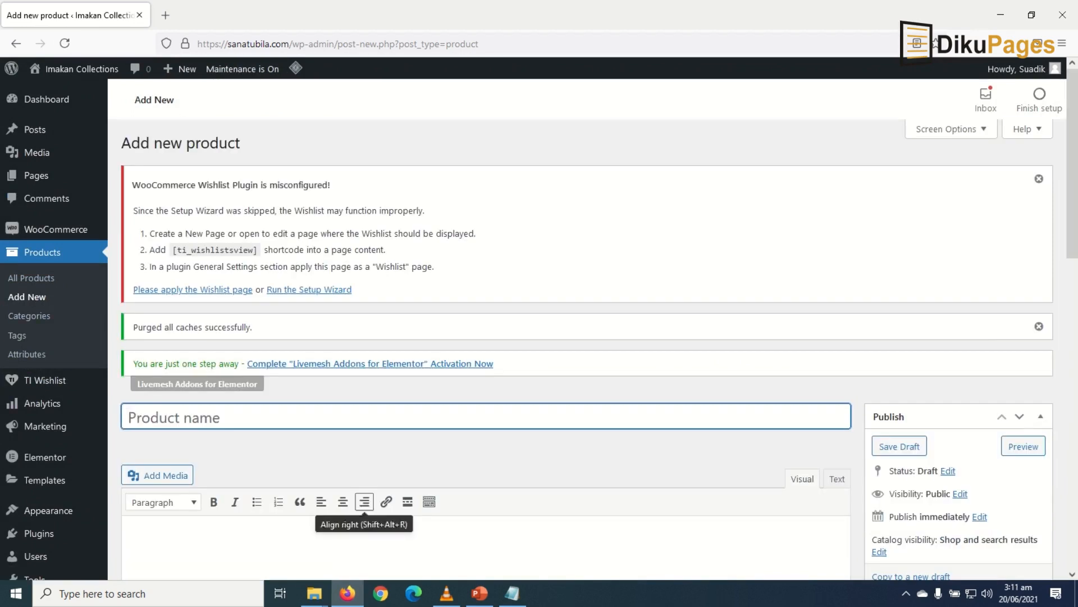
Re-enter the variable product's name "Slim Men's Jacket" and its Lorem ipsum description.
{"action": "scroll", "coordinate": [417, 467], "scroll_direction": "down", "scroll_amount": 2}
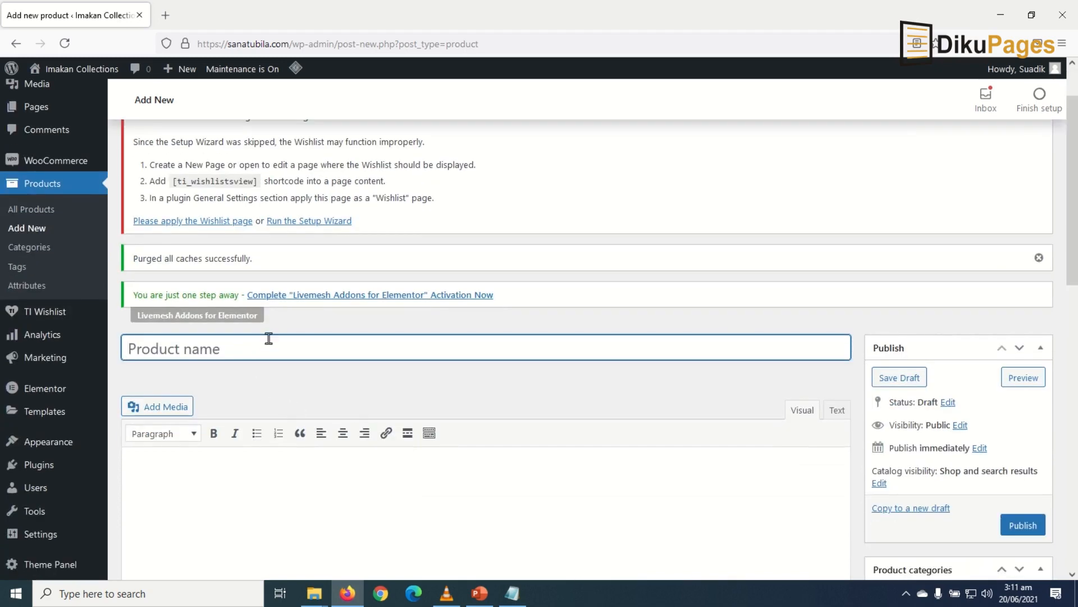
{"action": "type", "text": "Sli"}
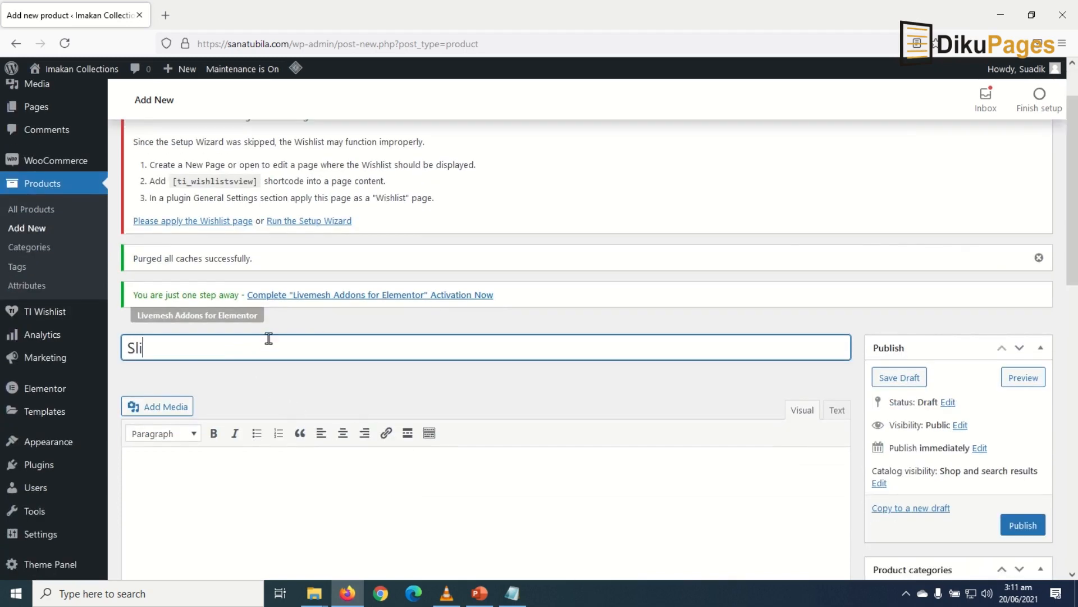
{"action": "type", "text": "m Men's Jacket"}
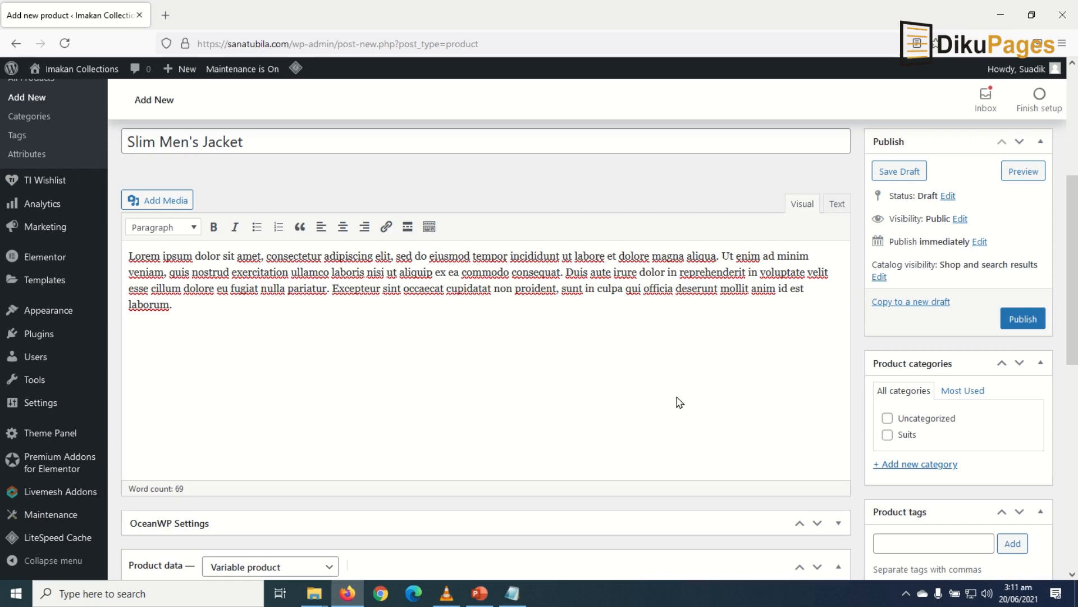
{"action": "key", "text": "Return"}
Add the Colour attribute to the attributes of the variable product.
{"action": "scroll", "coordinate": [337, 396], "scroll_direction": "down", "scroll_amount": 7}
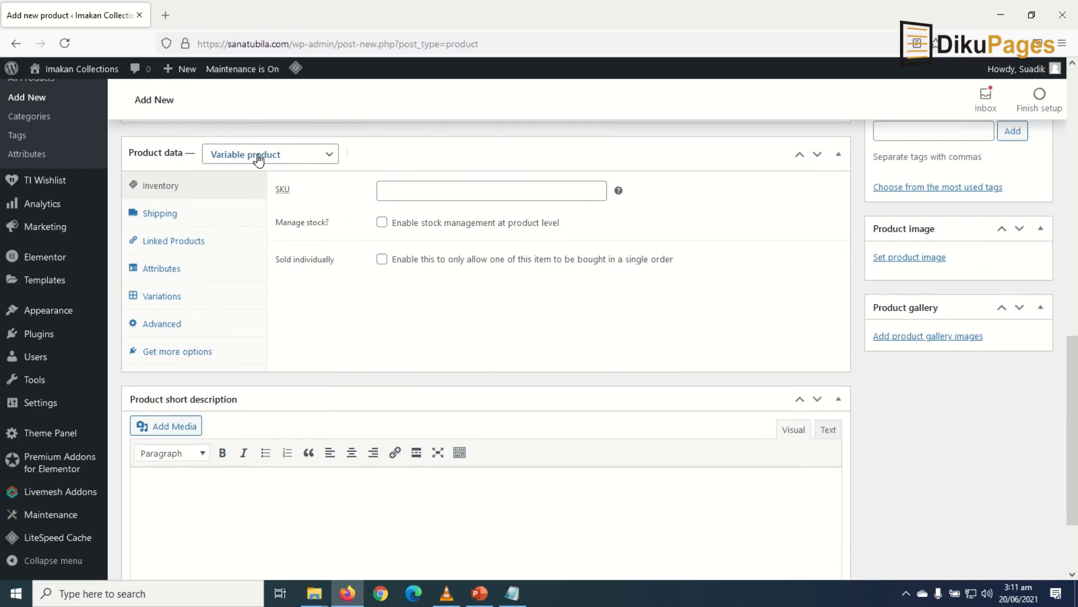
{"action": "left_click", "coordinate": [163, 277]}
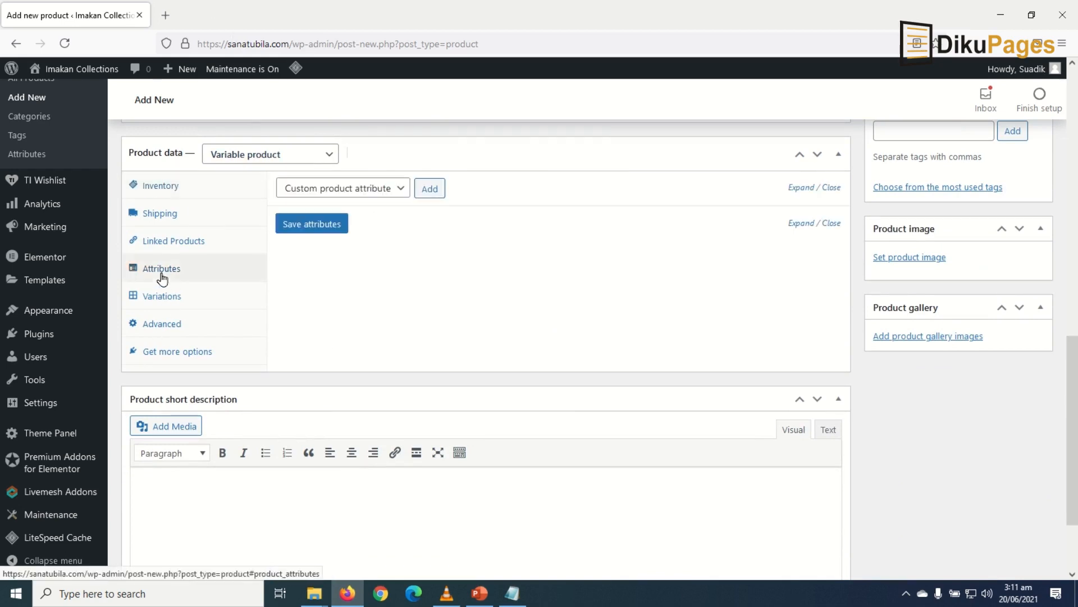
{"action": "left_click", "coordinate": [382, 186]}
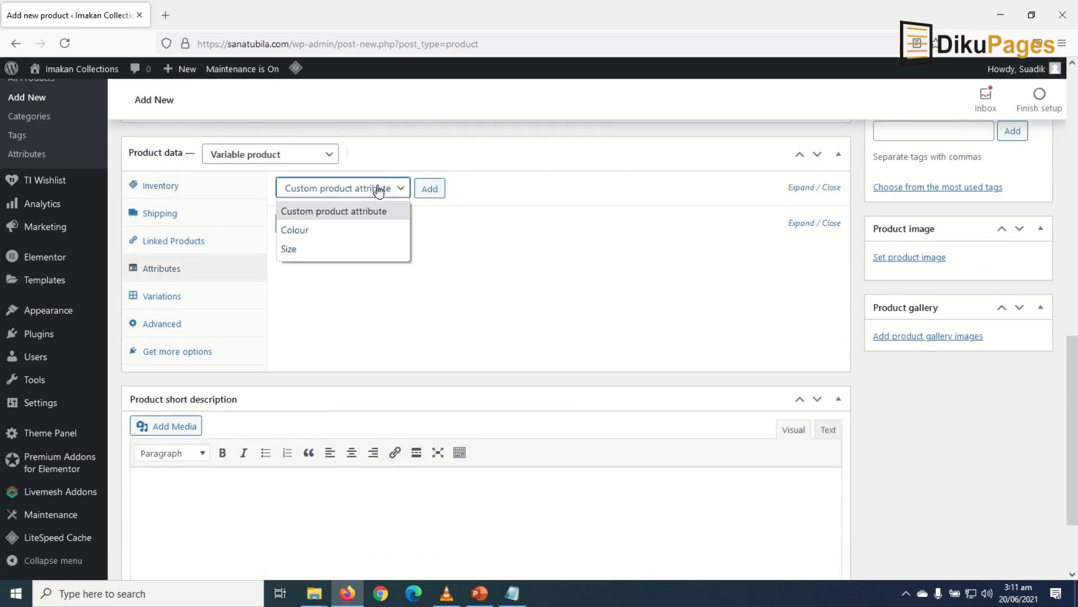
{"action": "left_click", "coordinate": [325, 231]}
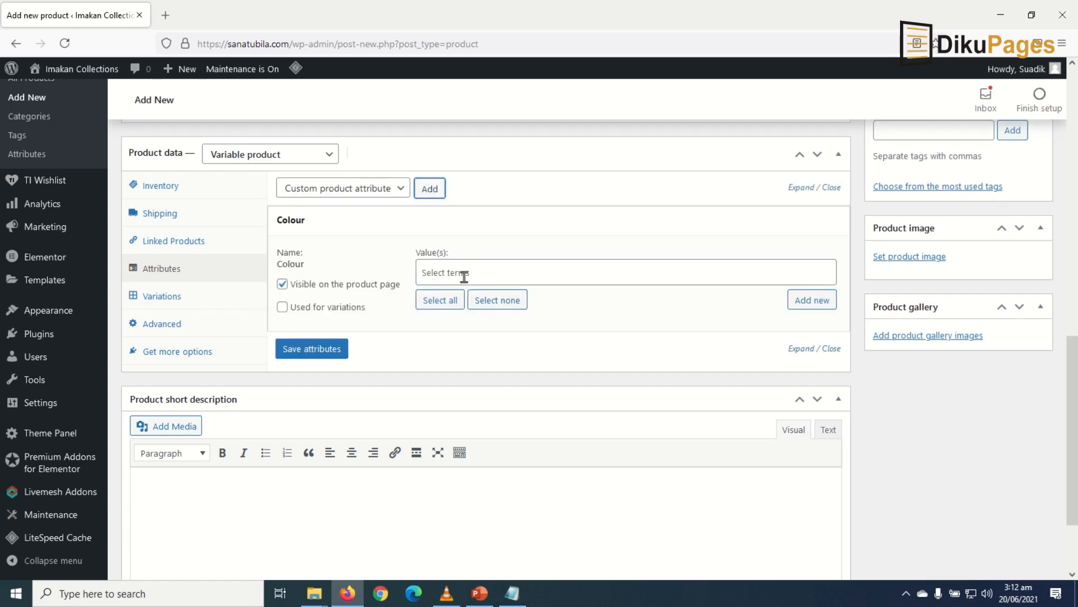
Try out the Colour value selection by picking Black, Red and White, selecting all terms, and clearing them.
{"action": "left_click", "coordinate": [492, 275]}
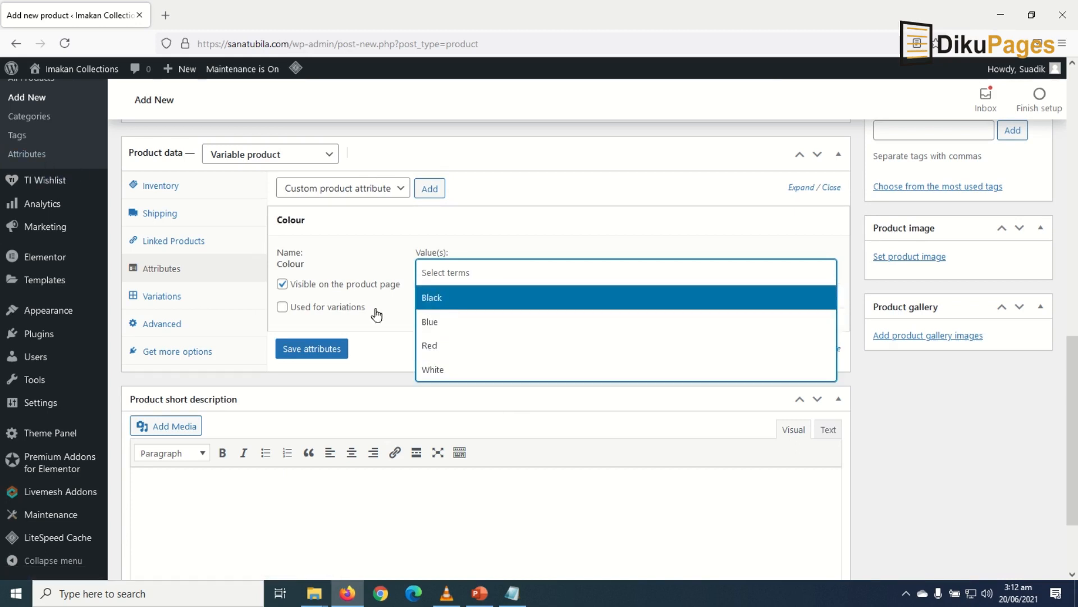
{"action": "left_click", "coordinate": [454, 305]}
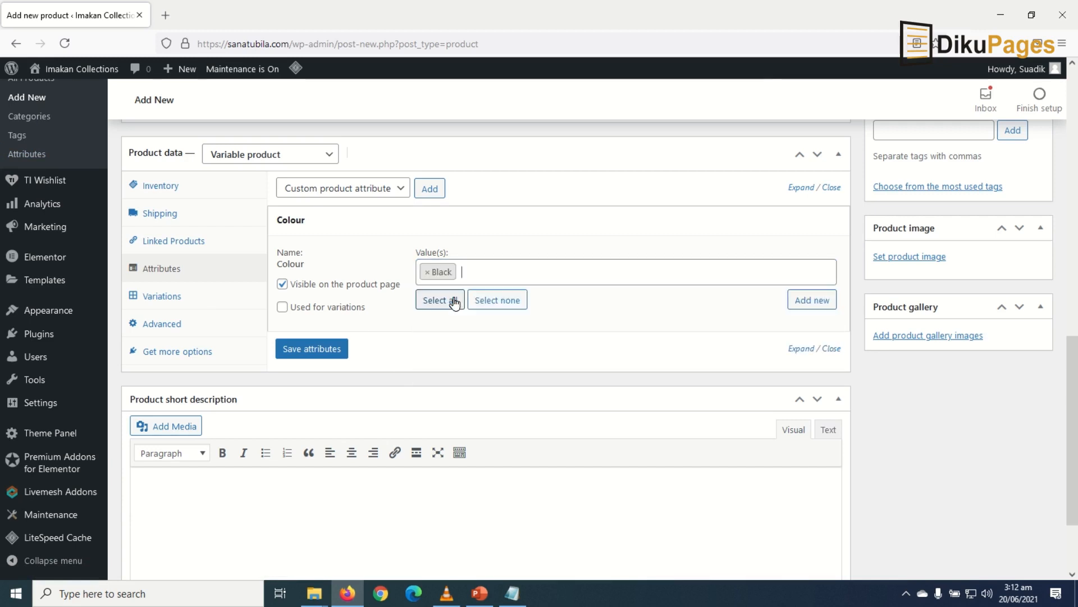
{"action": "left_click", "coordinate": [502, 271]}
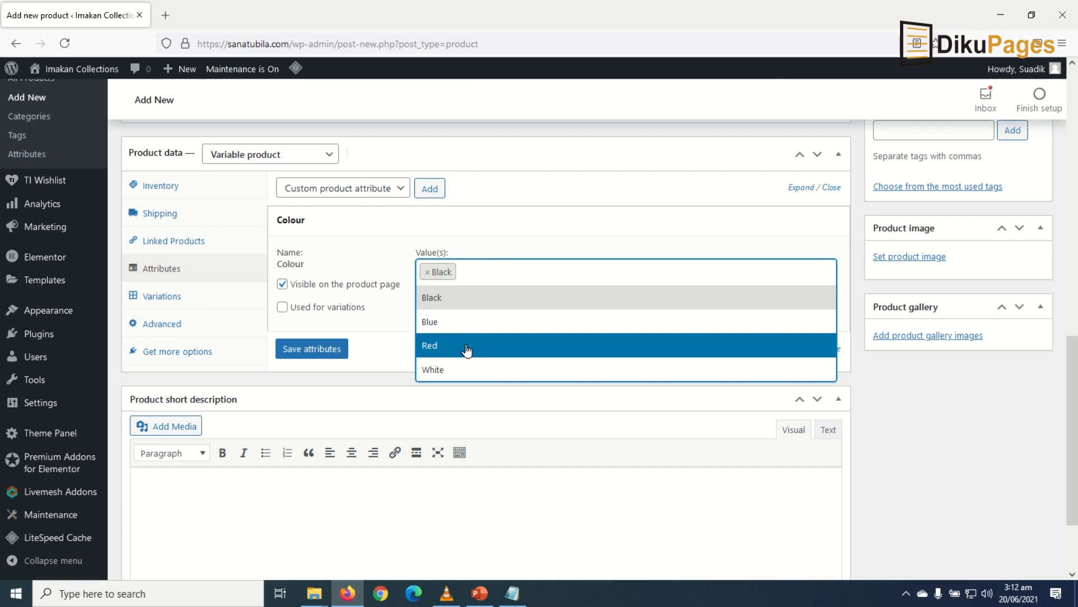
{"action": "left_click", "coordinate": [467, 347]}
{"action": "left_click", "coordinate": [534, 266]}
{"action": "left_click", "coordinate": [481, 369]}
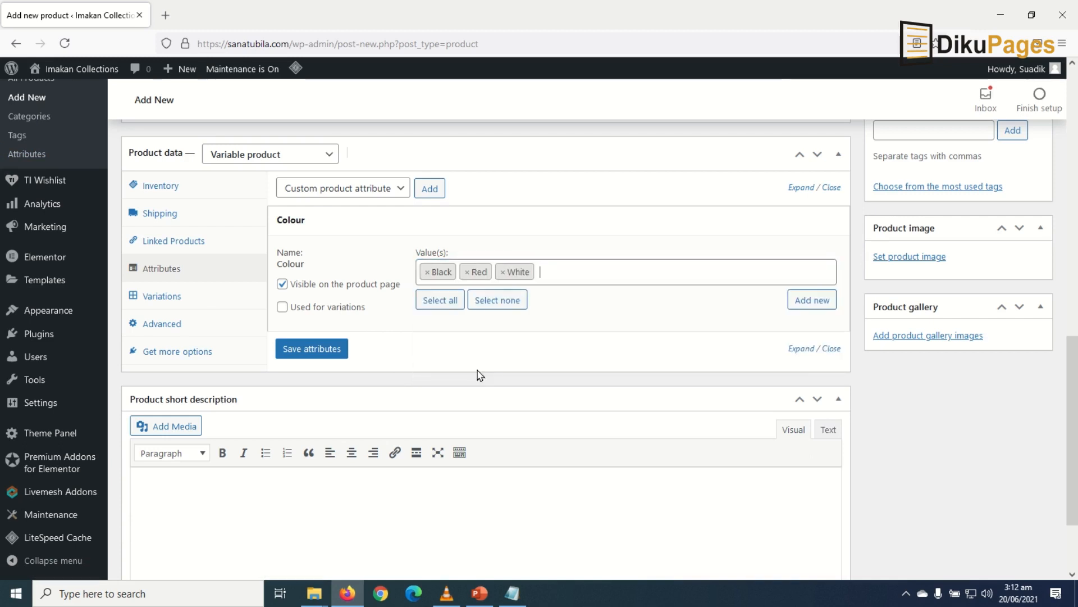
{"action": "left_click", "coordinate": [437, 301]}
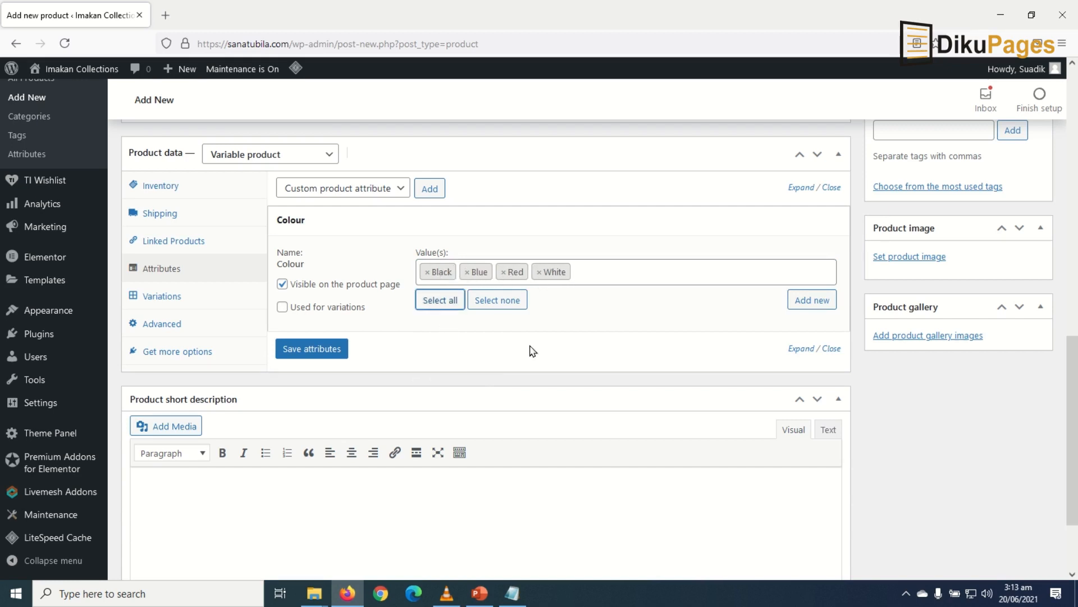
{"action": "left_click", "coordinate": [489, 303]}
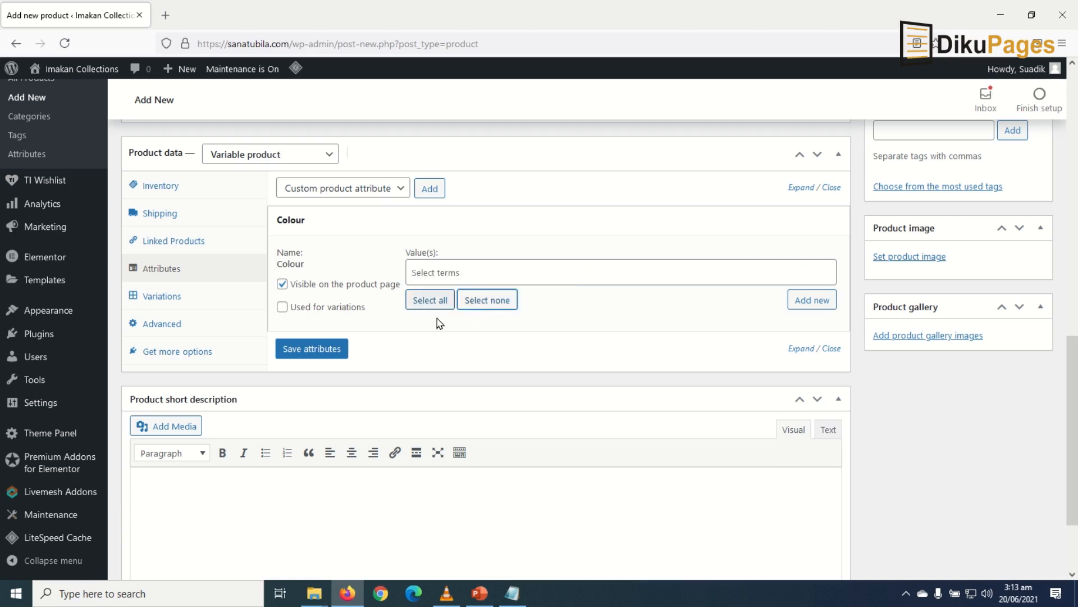
Select all terms as the product's Colour values and remove Red from the selection.
{"action": "left_click", "coordinate": [433, 304]}
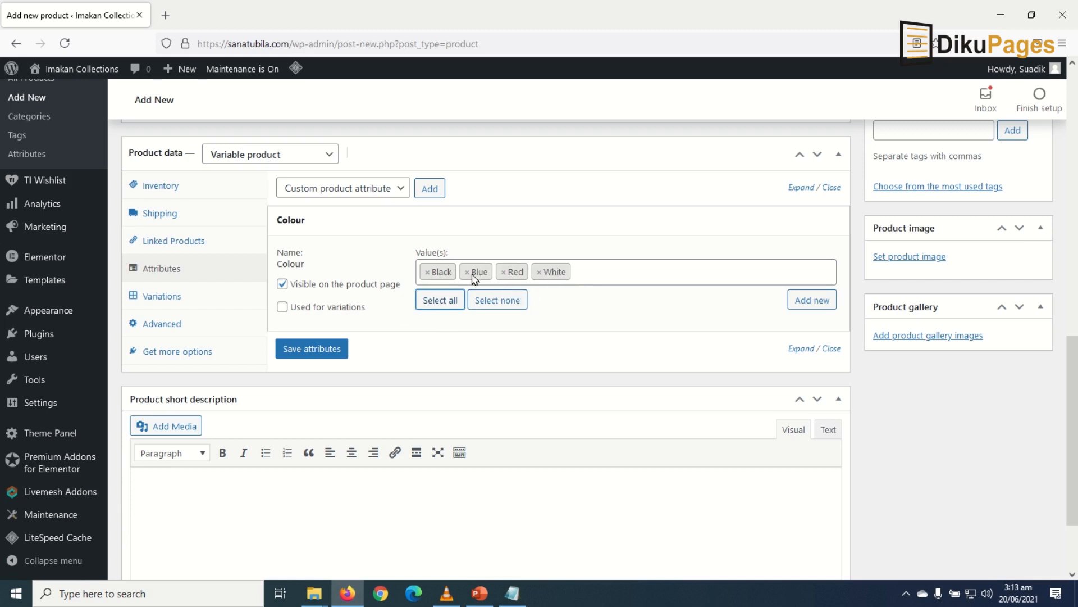
{"action": "left_click", "coordinate": [504, 278]}
{"action": "left_click", "coordinate": [504, 279]}
{"action": "left_click", "coordinate": [505, 274]}
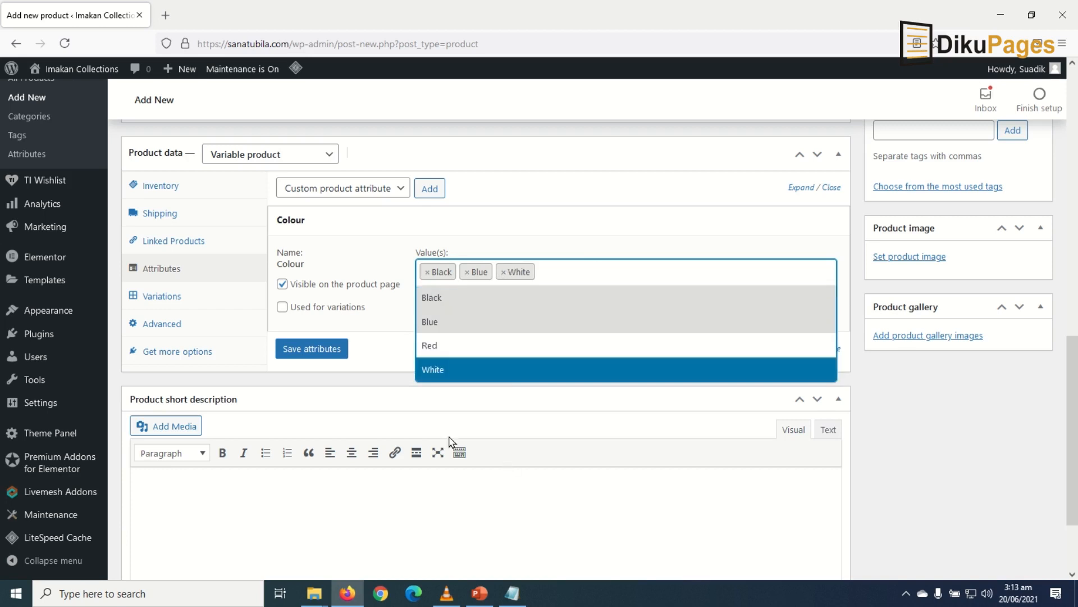
Enable the Colour attribute for variations and save the product's attributes.
{"action": "left_click", "coordinate": [373, 363]}
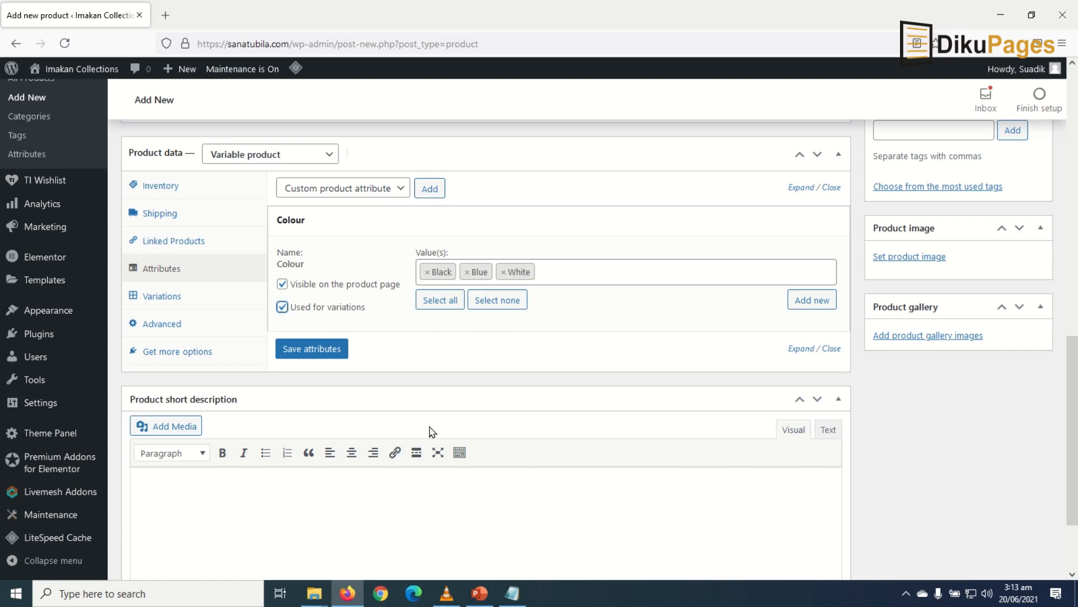
{"action": "left_click", "coordinate": [312, 347]}
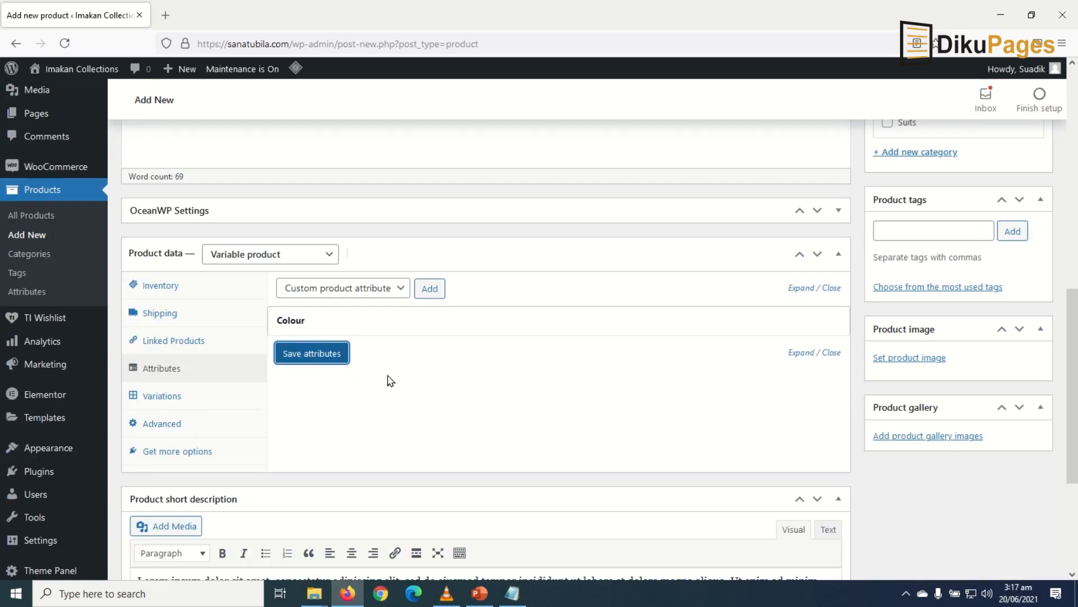
Add the Size attribute to the attributes of the variable product.
{"action": "left_click", "coordinate": [372, 289]}
{"action": "left_click", "coordinate": [330, 348]}
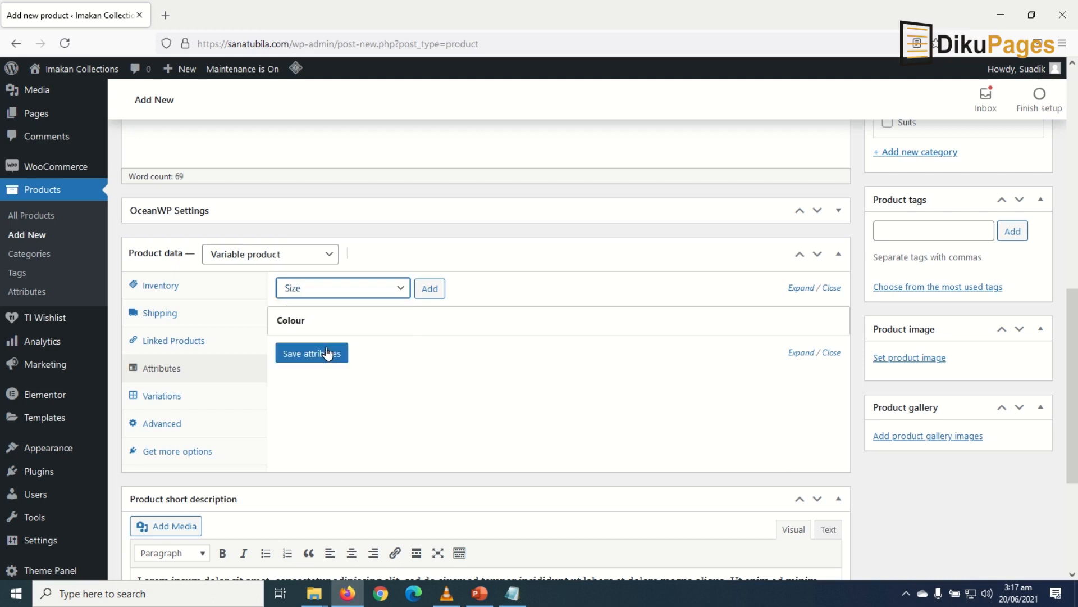
{"action": "left_click", "coordinate": [430, 290]}
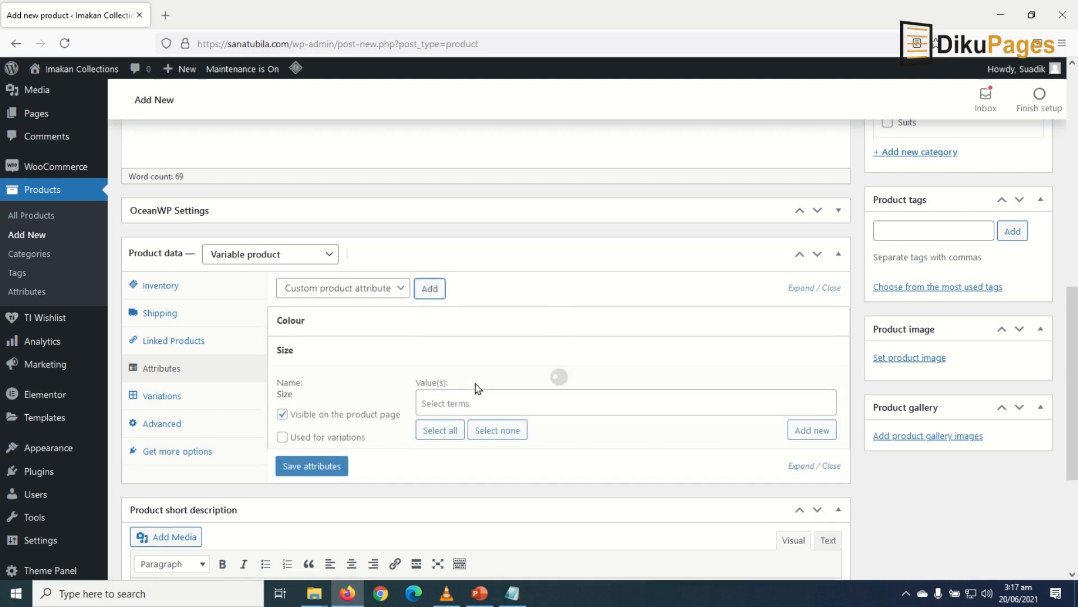
Assign Small, Medium and Large as the Size values, used for variations, and save the product's attributes.
{"action": "left_click", "coordinate": [487, 406]}
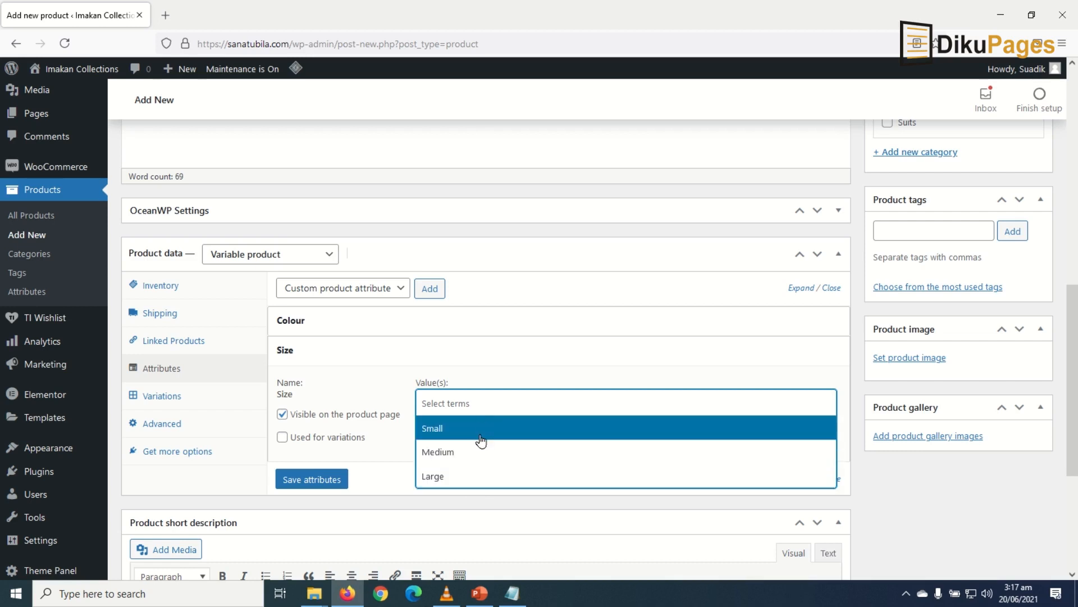
{"action": "left_click", "coordinate": [480, 437]}
{"action": "left_click", "coordinate": [495, 405]}
{"action": "left_click", "coordinate": [481, 454]}
{"action": "left_click", "coordinate": [537, 400]}
{"action": "left_click", "coordinate": [474, 476]}
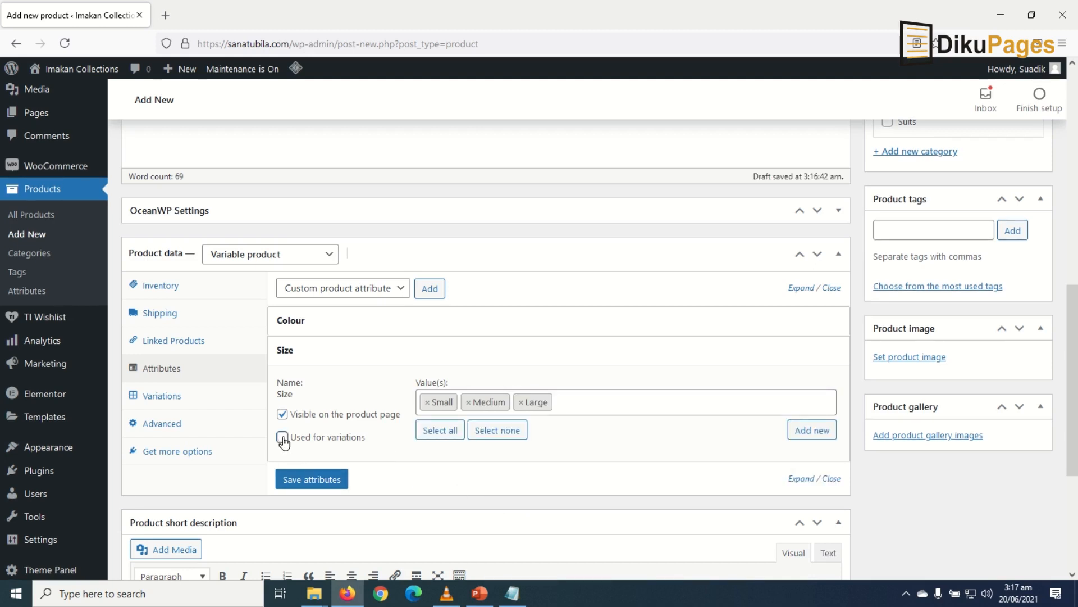
{"action": "left_click", "coordinate": [319, 483]}
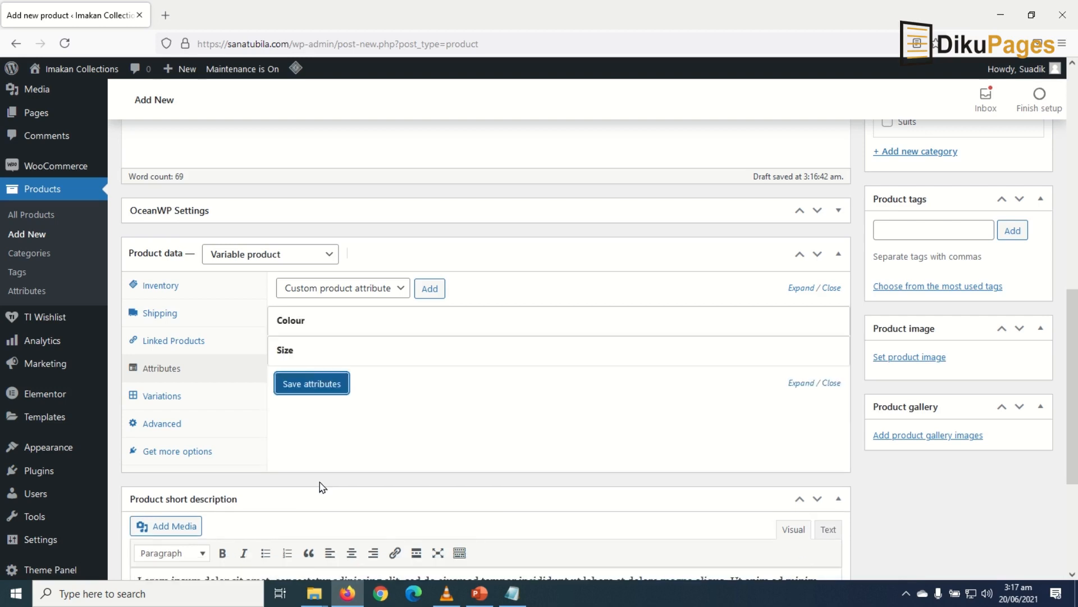
Generate the product's variations from all attributes, covering every Colour and Size combination.
{"action": "left_click", "coordinate": [161, 397]}
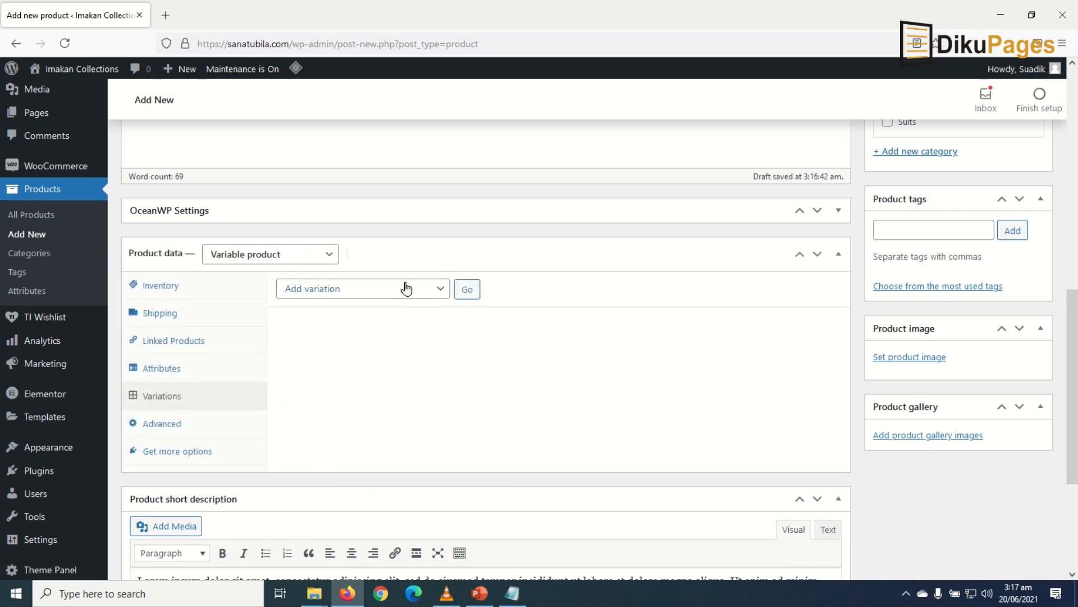
{"action": "left_click", "coordinate": [404, 292]}
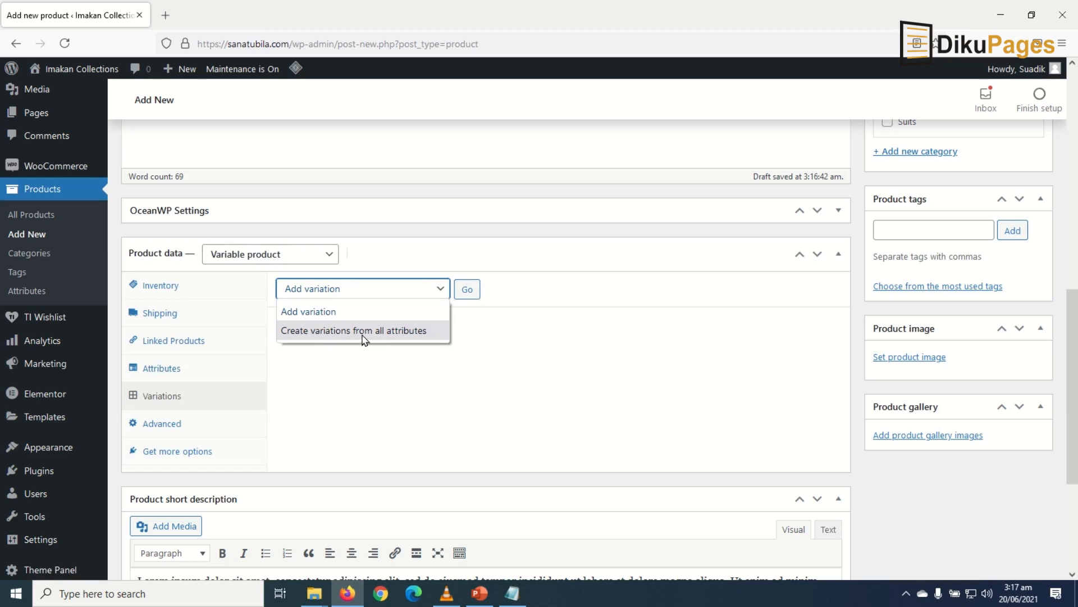
{"action": "left_click", "coordinate": [399, 334]}
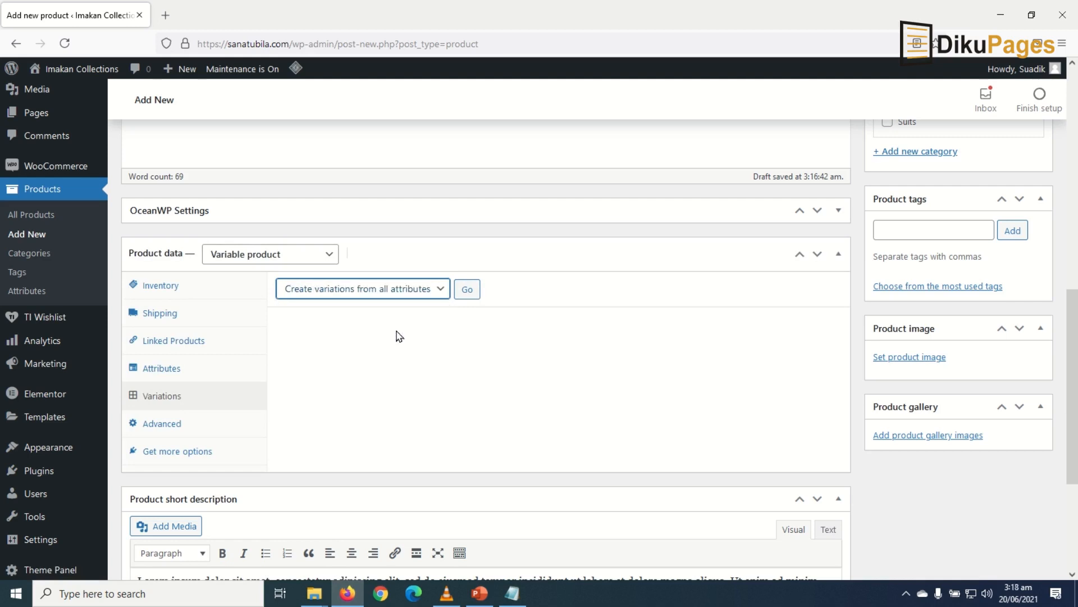
{"action": "left_click", "coordinate": [464, 288]}
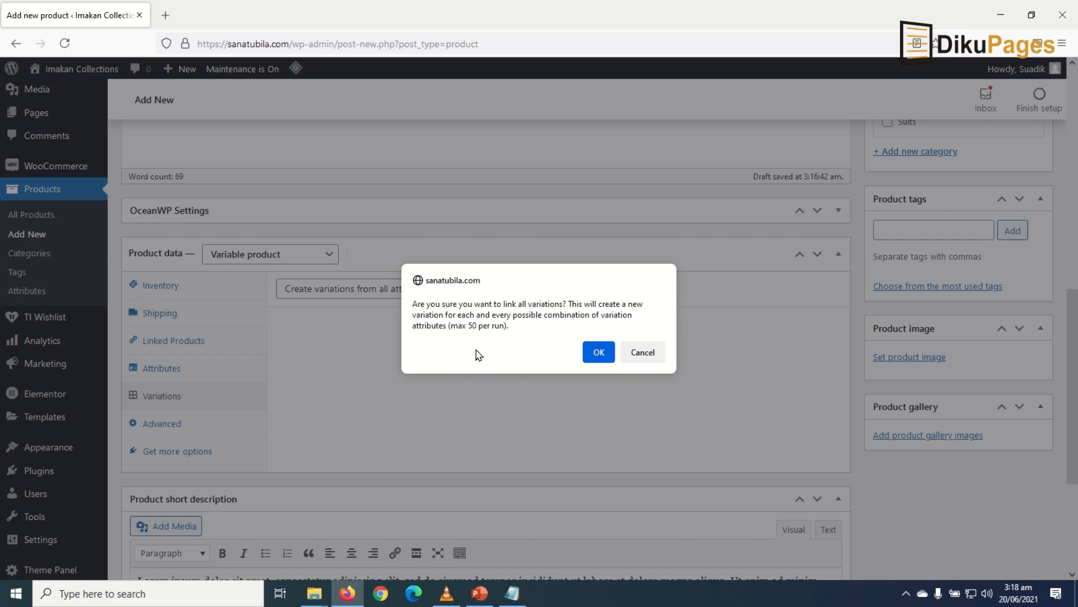
{"action": "left_click", "coordinate": [595, 352]}
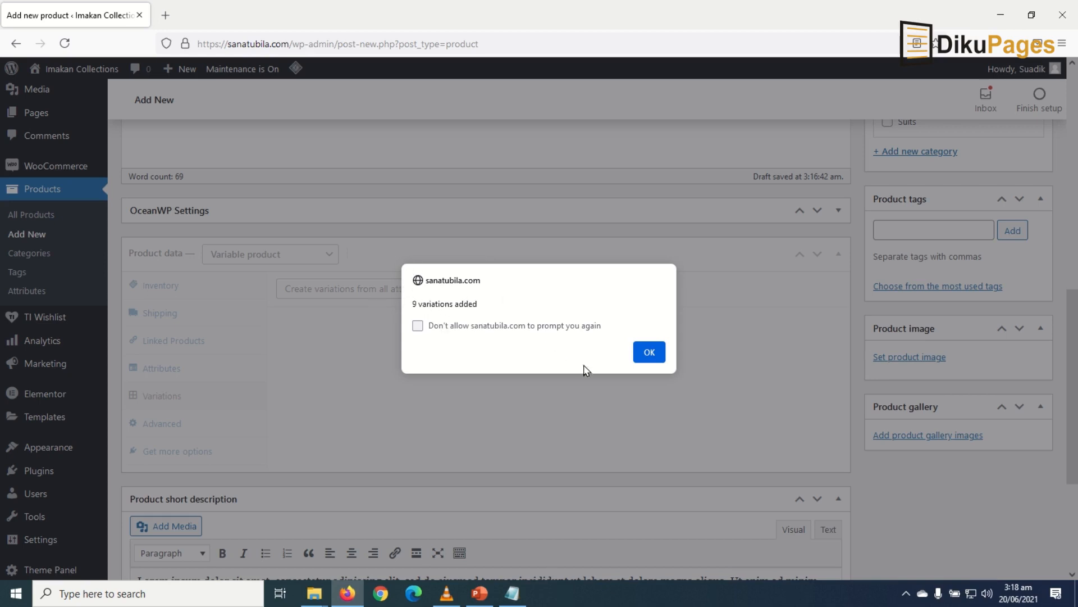
{"action": "left_click", "coordinate": [648, 353]}
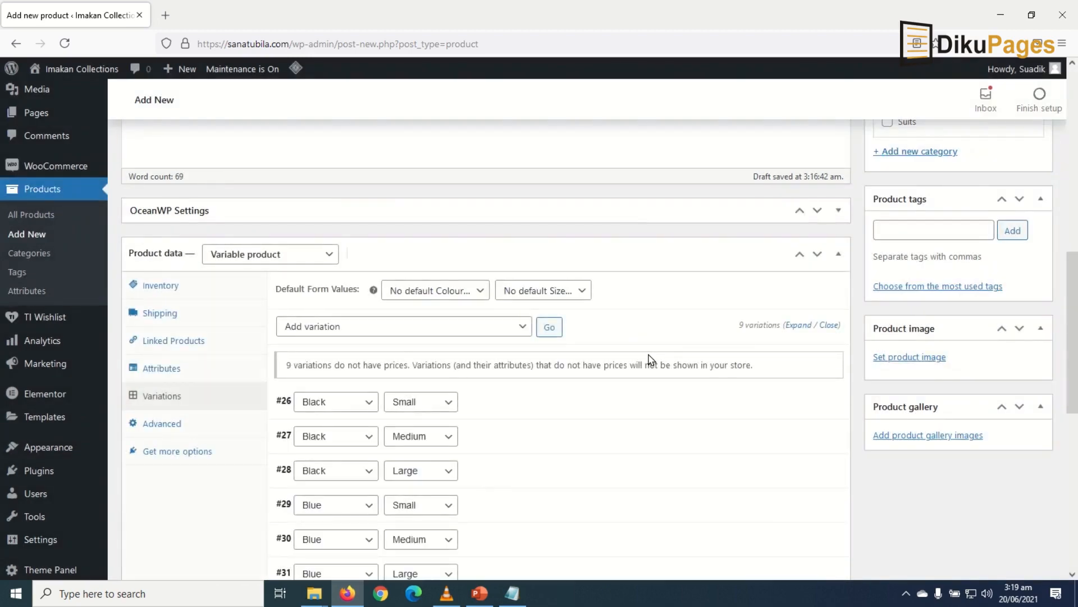
Look over the generated variations and set the black suit picture from the media library as the product image.
{"action": "scroll", "coordinate": [447, 406], "scroll_direction": "down", "scroll_amount": 2}
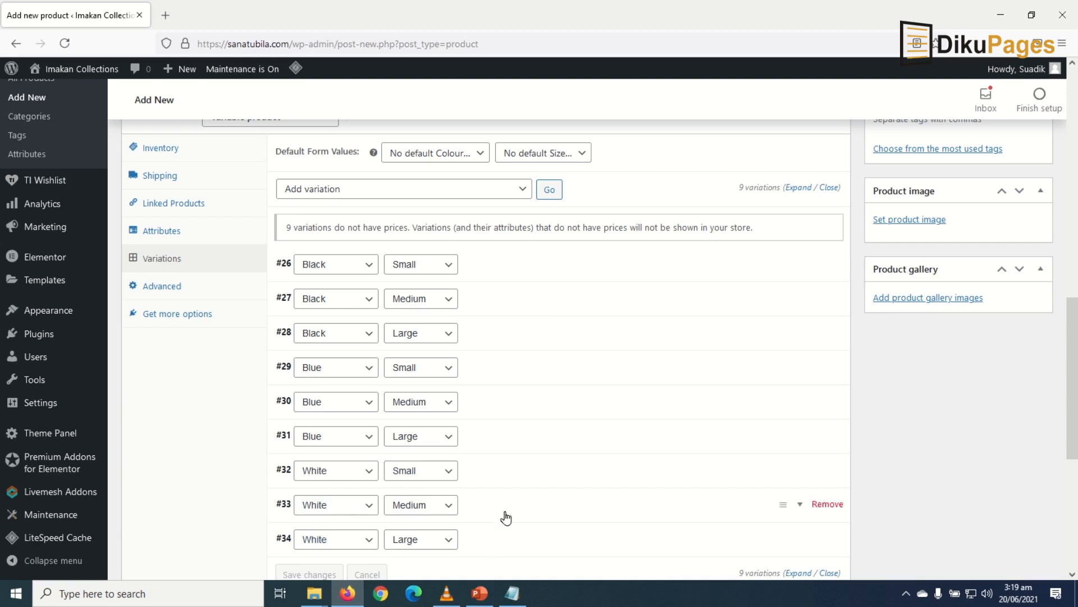
{"action": "scroll", "coordinate": [505, 512], "scroll_direction": "down", "scroll_amount": 3}
{"action": "scroll", "coordinate": [402, 354], "scroll_direction": "up", "scroll_amount": 2}
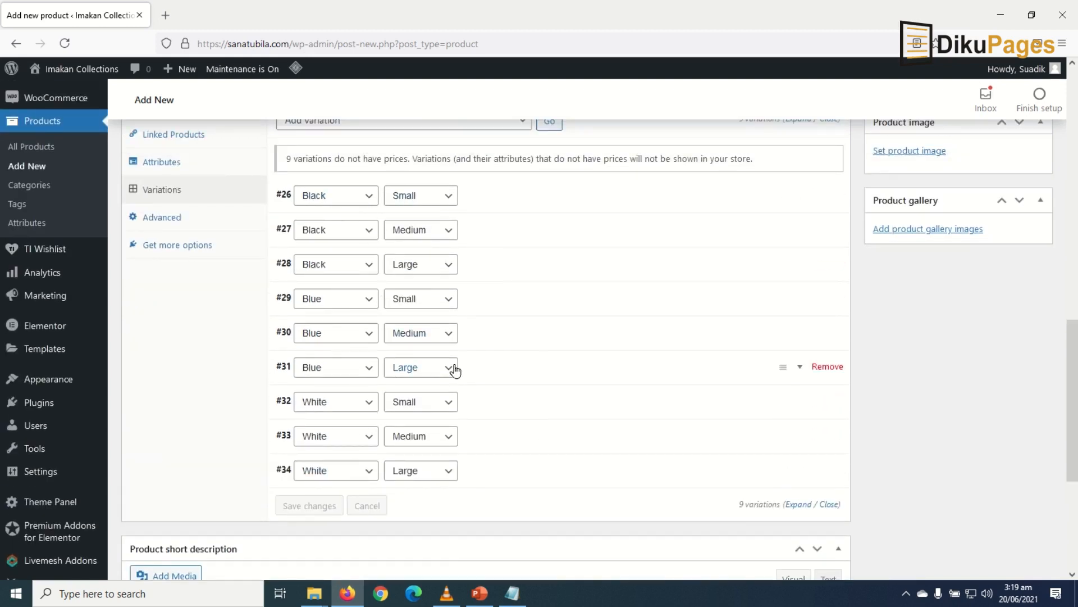
{"action": "scroll", "coordinate": [564, 452], "scroll_direction": "up", "scroll_amount": 3}
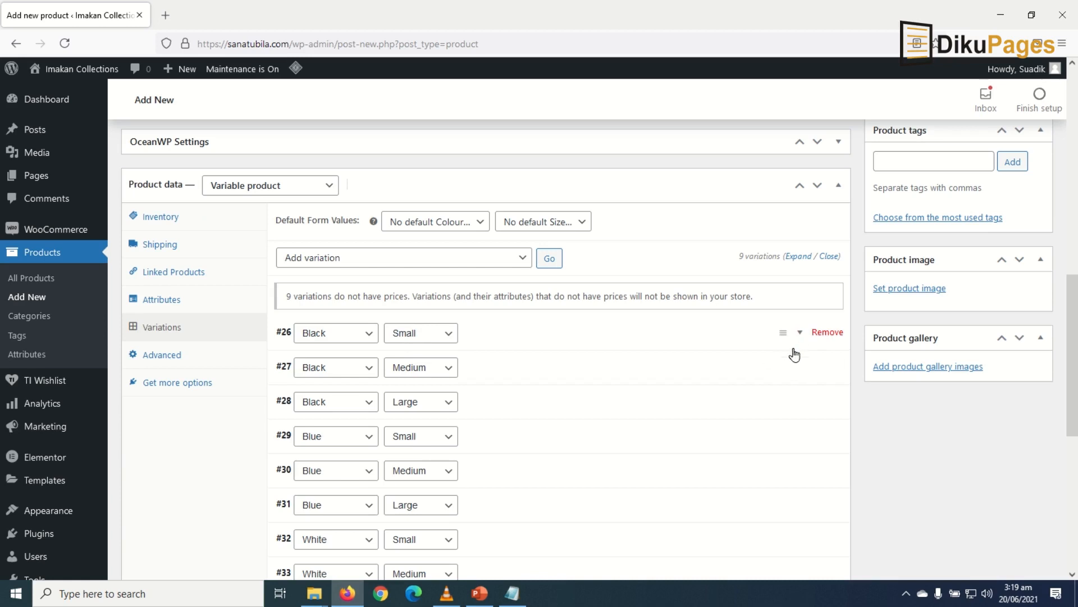
{"action": "left_click", "coordinate": [922, 291]}
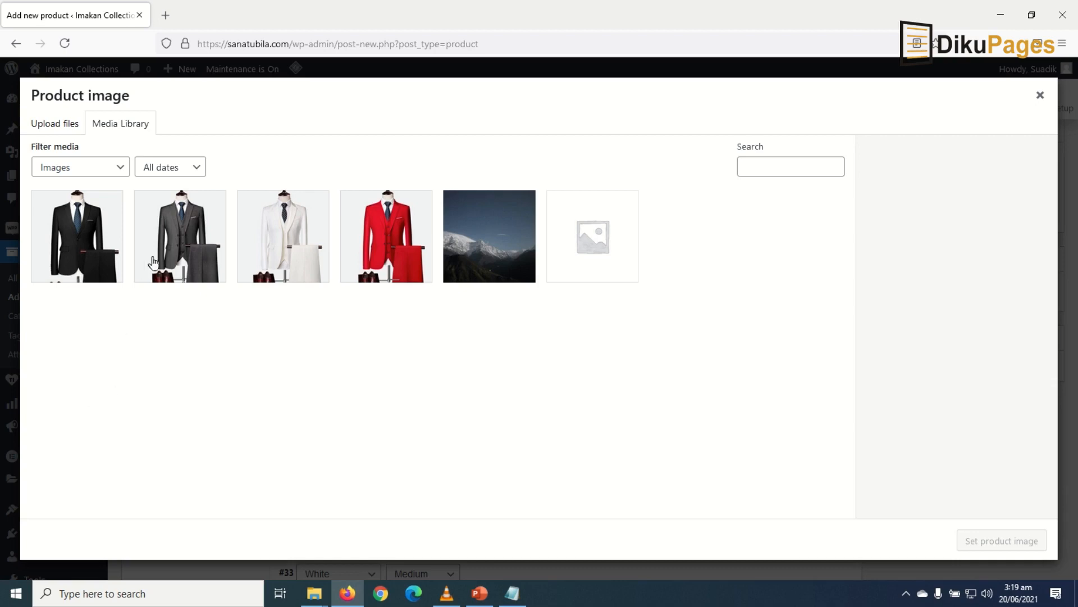
{"action": "left_click", "coordinate": [83, 229]}
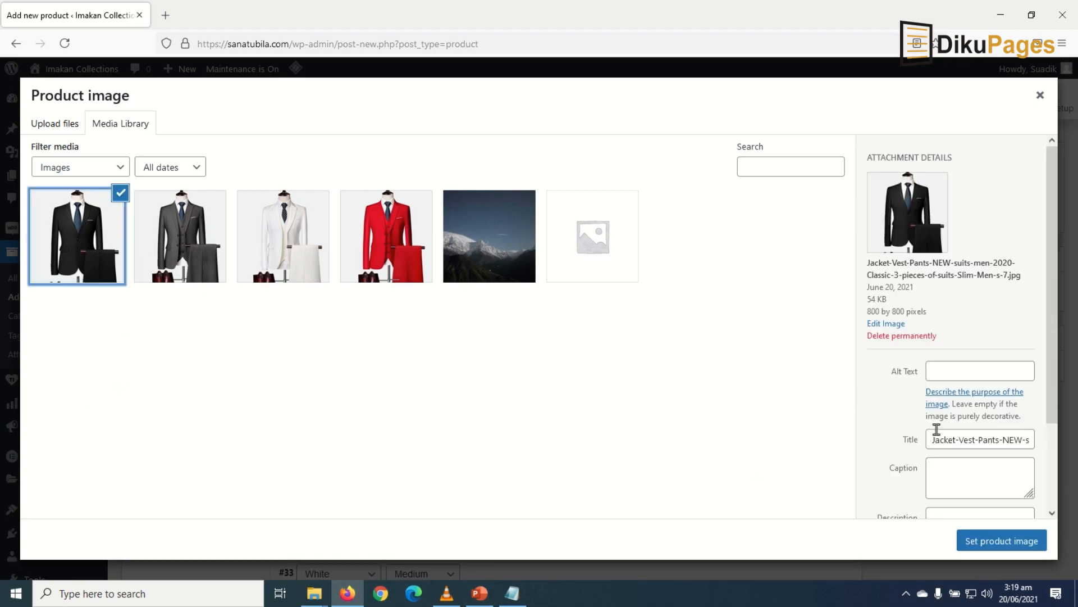
{"action": "left_click", "coordinate": [995, 541]}
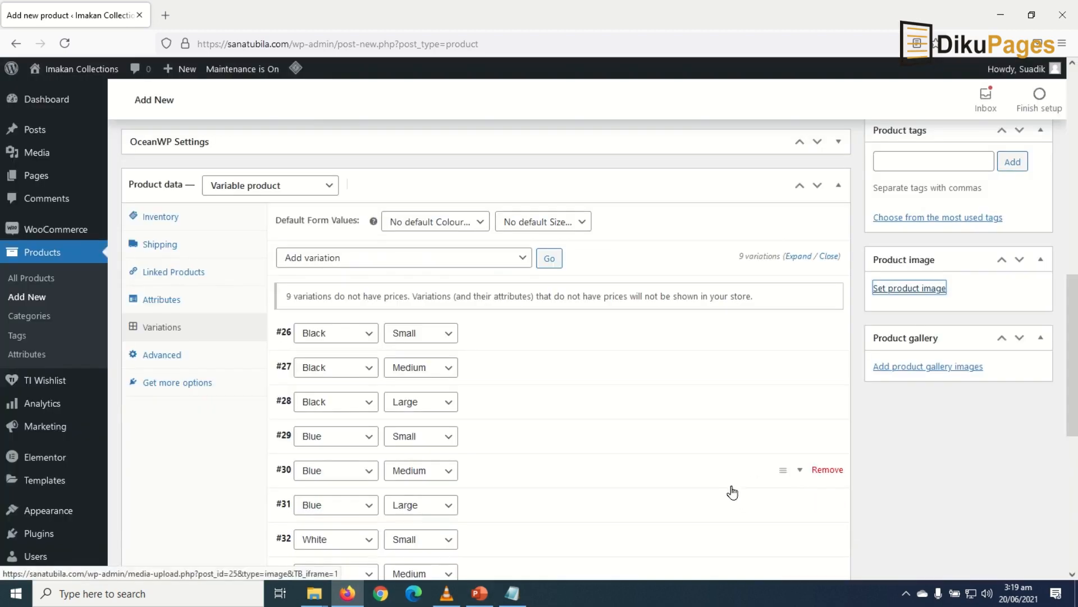
Expand all variations and set the black suit picture as the image of the Black, Small variation.
{"action": "left_click", "coordinate": [799, 256]}
{"action": "scroll", "coordinate": [596, 372], "scroll_direction": "down", "scroll_amount": 2}
{"action": "scroll", "coordinate": [597, 372], "scroll_direction": "down", "scroll_amount": 1}
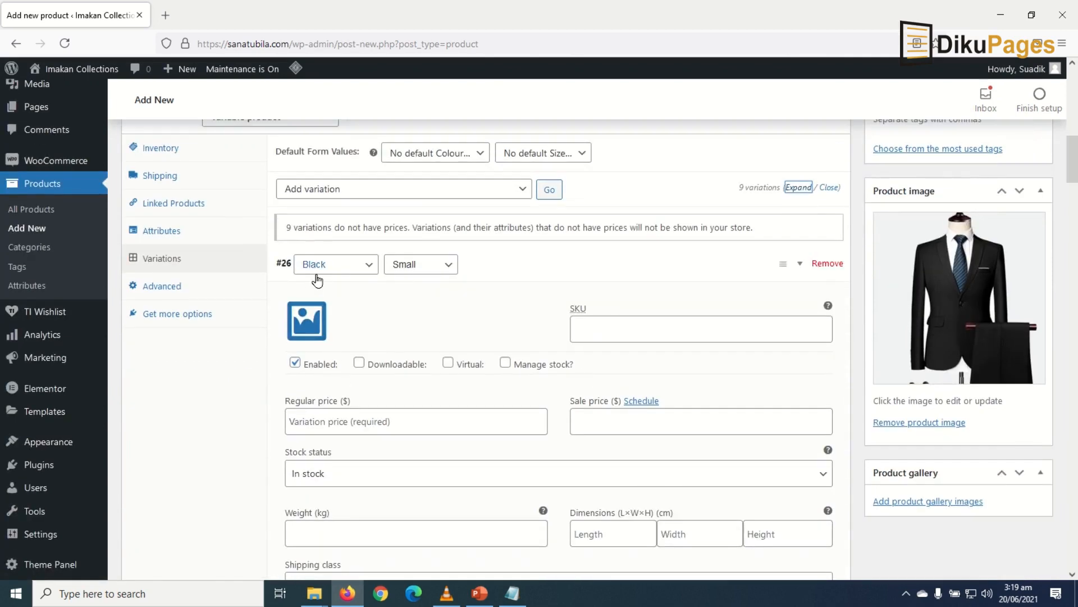
{"action": "left_click", "coordinate": [310, 328]}
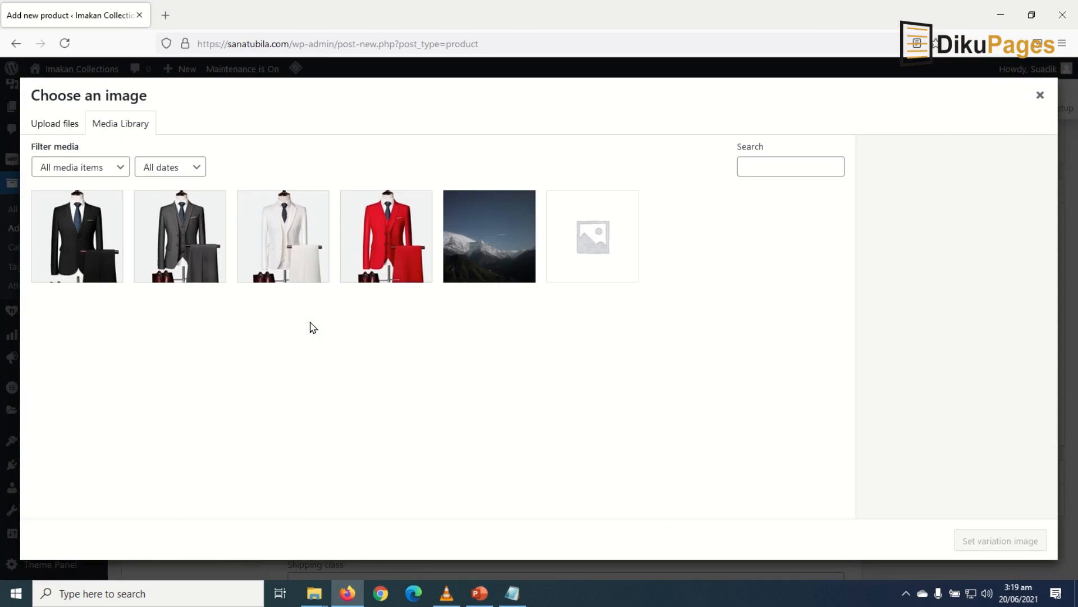
{"action": "left_click", "coordinate": [88, 237]}
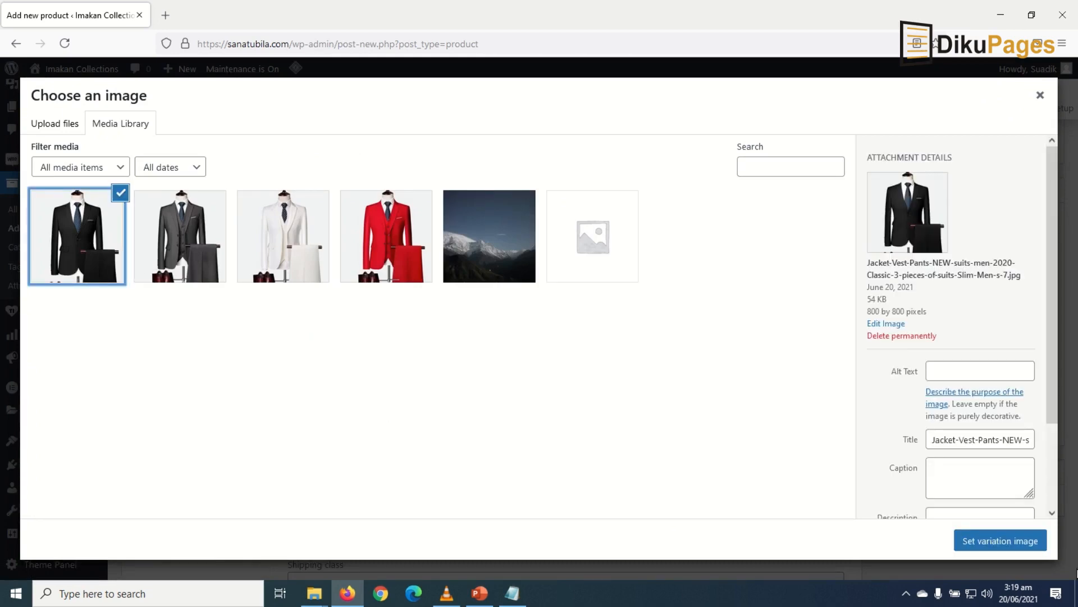
{"action": "left_click", "coordinate": [992, 540]}
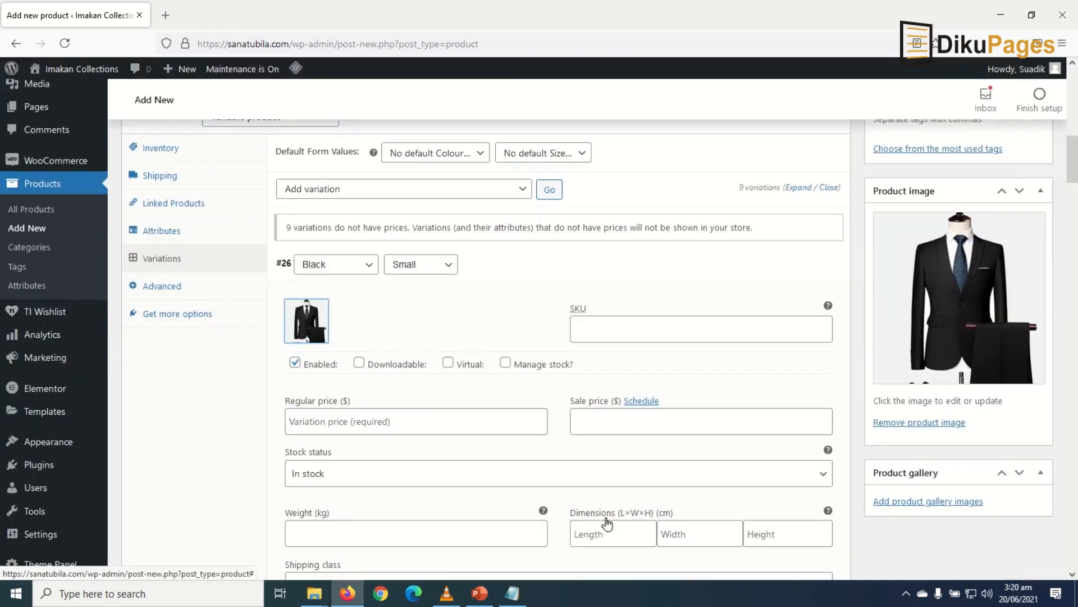
Set the regular price of the Black, Small variation to 99.99, leaving its SKU empty.
{"action": "left_click", "coordinate": [599, 330]}
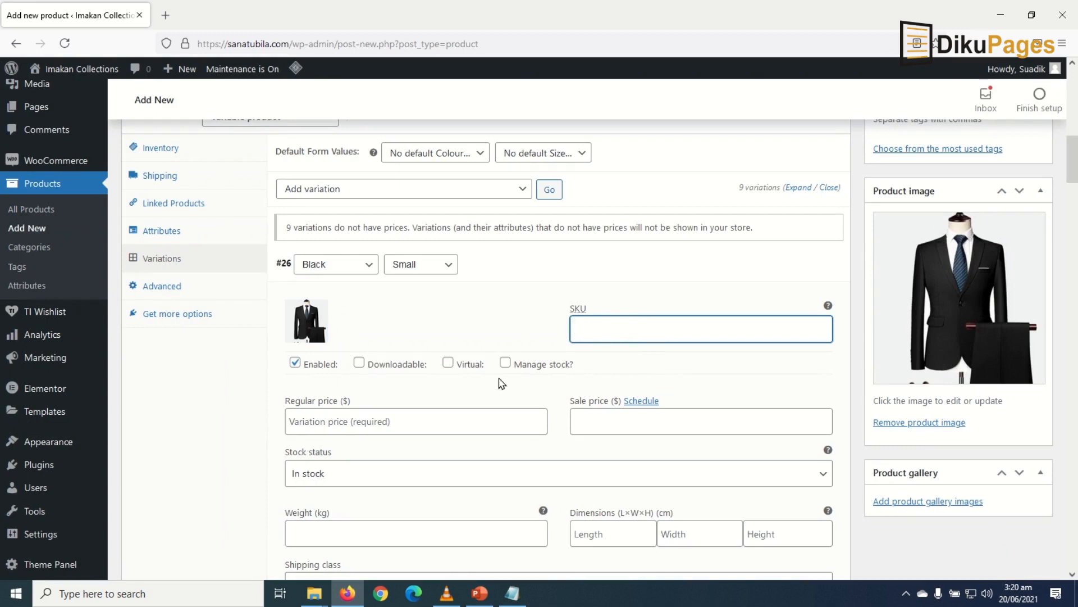
{"action": "scroll", "coordinate": [503, 399], "scroll_direction": "down", "scroll_amount": 1}
{"action": "left_click", "coordinate": [386, 355]}
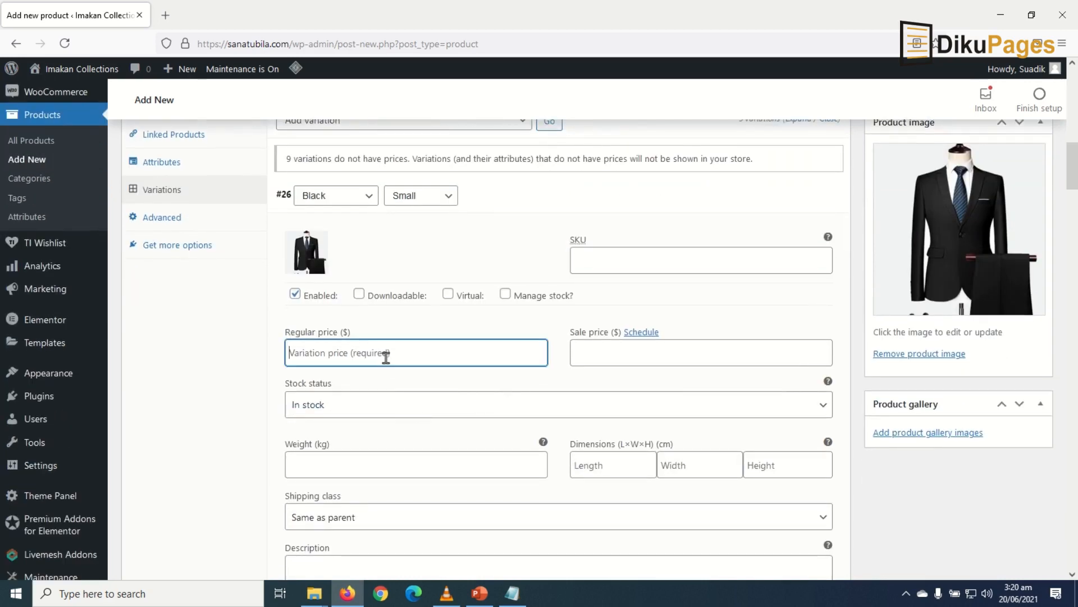
{"action": "type", "text": "99.99"}
Give the Black, Medium variation the black suit picture and a regular price of 89.99.
{"action": "scroll", "coordinate": [331, 330], "scroll_direction": "down", "scroll_amount": 2}
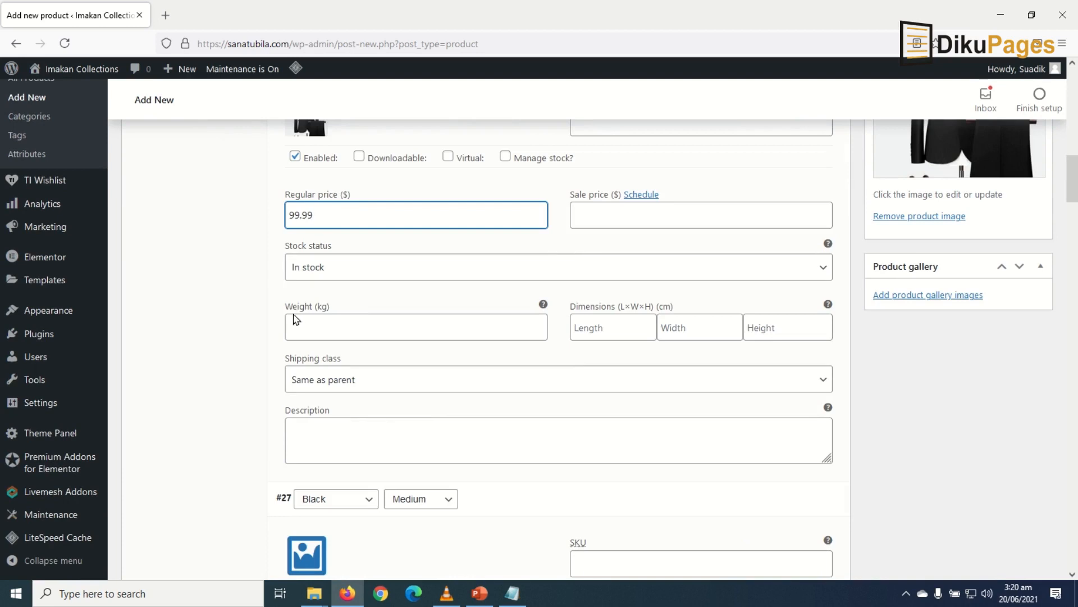
{"action": "scroll", "coordinate": [438, 407], "scroll_direction": "down", "scroll_amount": 3}
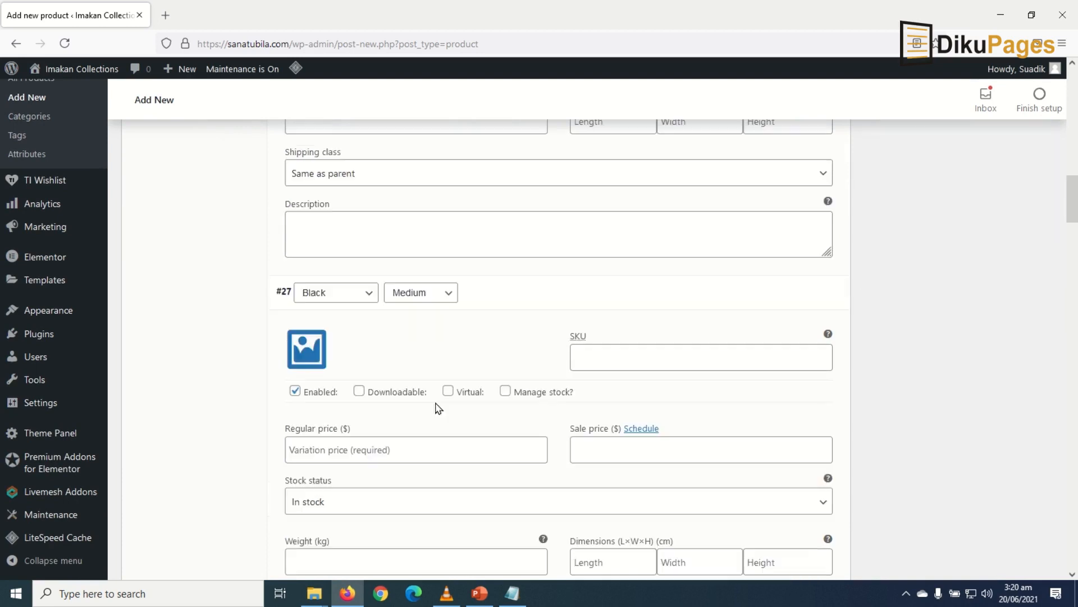
{"action": "left_click", "coordinate": [313, 353]}
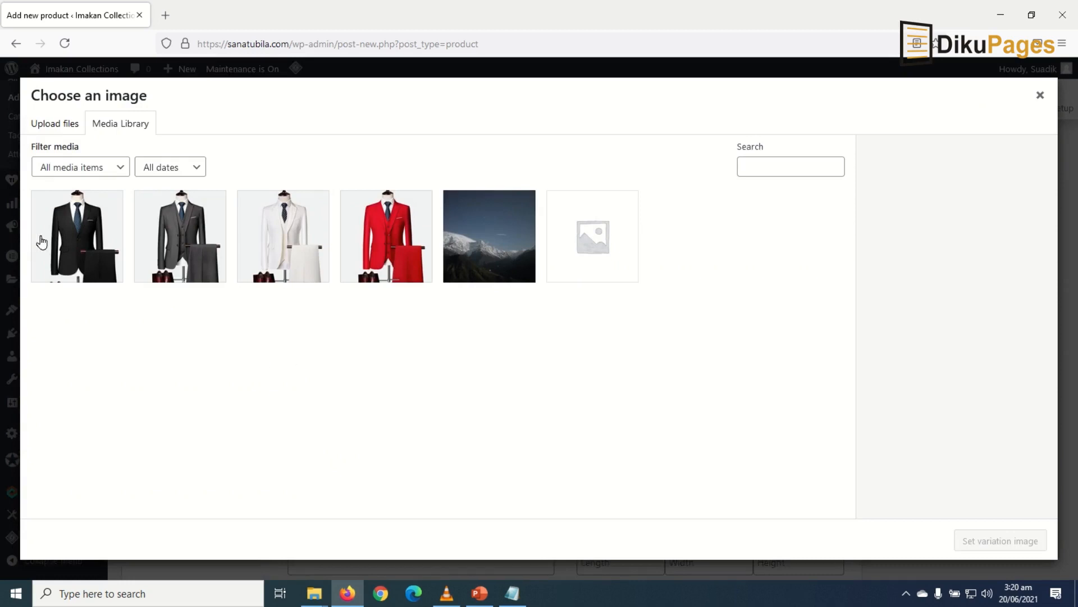
{"action": "left_click", "coordinate": [95, 257]}
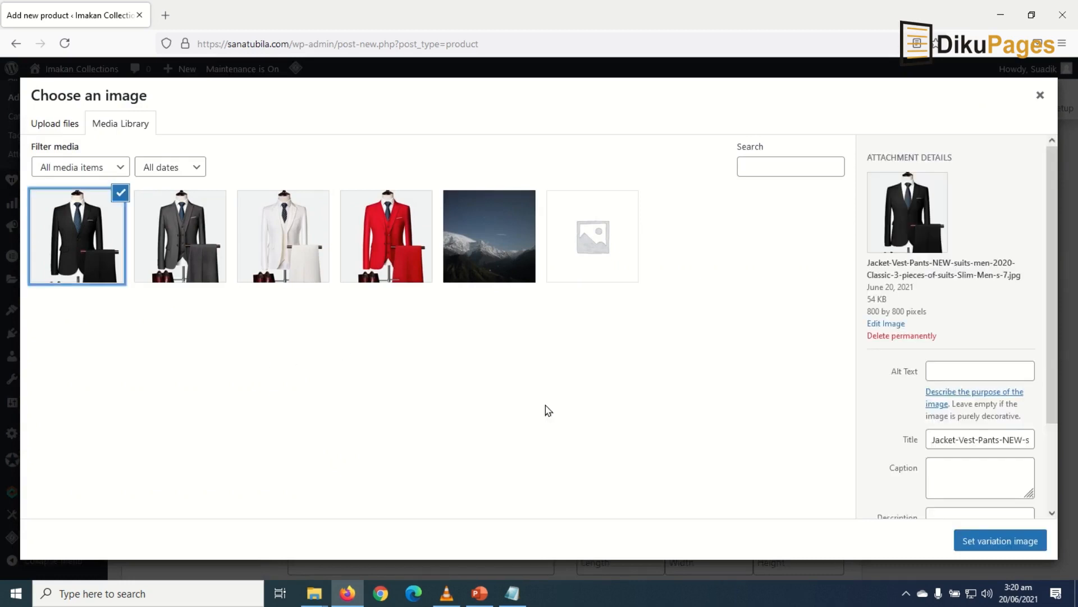
{"action": "left_click", "coordinate": [1006, 540]}
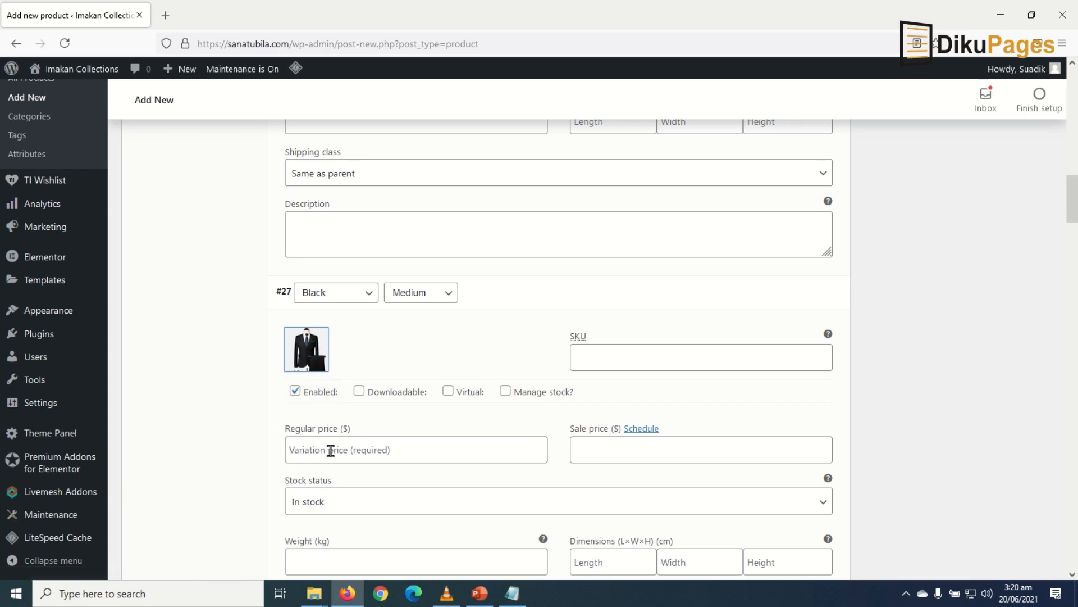
{"action": "left_click", "coordinate": [368, 447]}
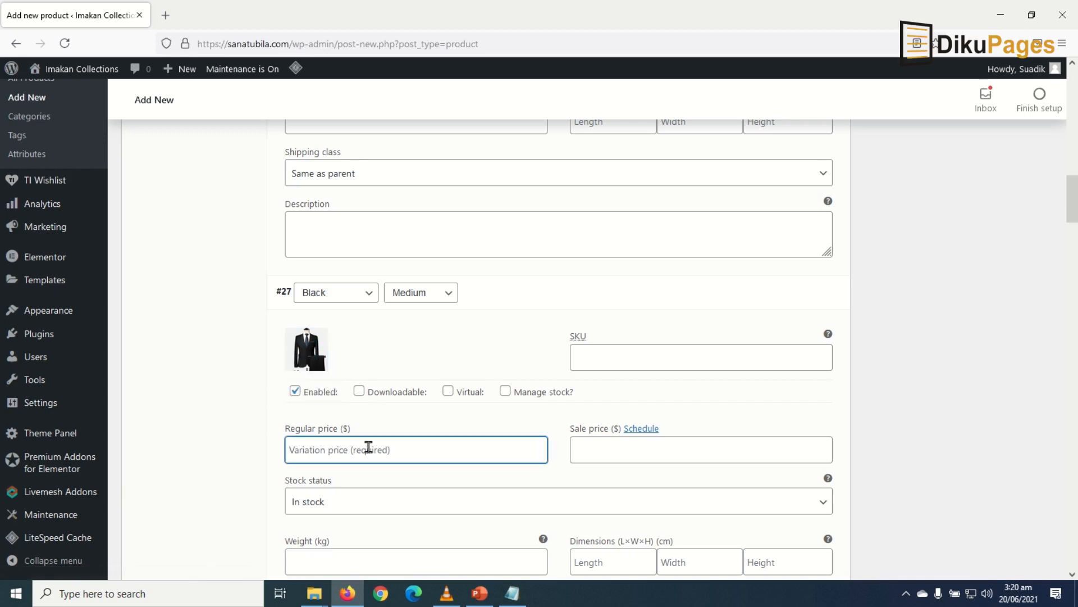
{"action": "type", "text": "89.99"}
Give the Black, Large variation the black suit picture and a regular price of 100.99.
{"action": "scroll", "coordinate": [369, 447], "scroll_direction": "down", "scroll_amount": 6}
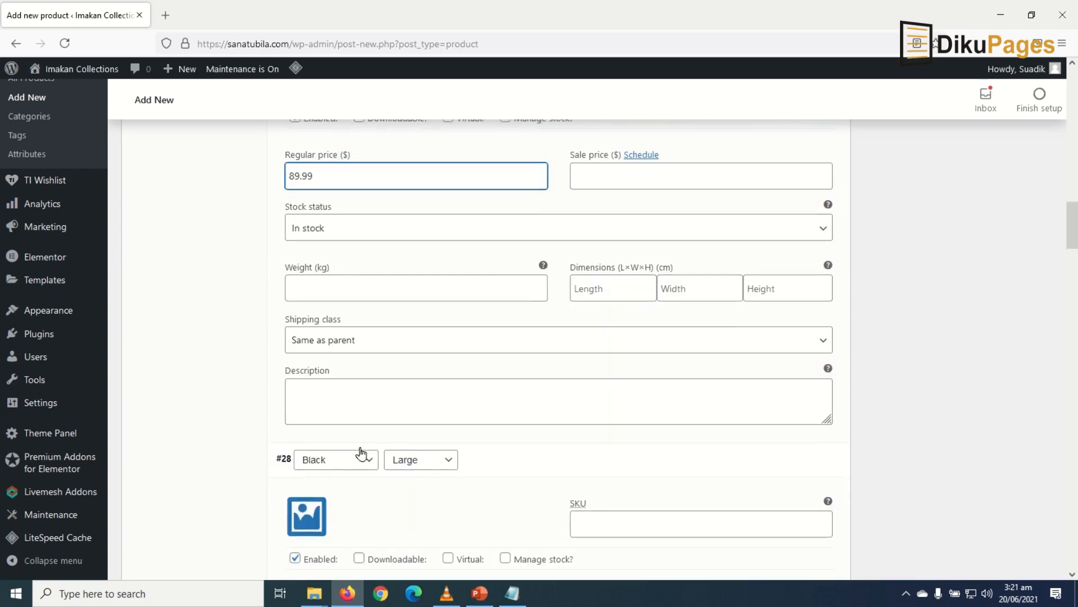
{"action": "scroll", "coordinate": [316, 446], "scroll_direction": "down", "scroll_amount": 1}
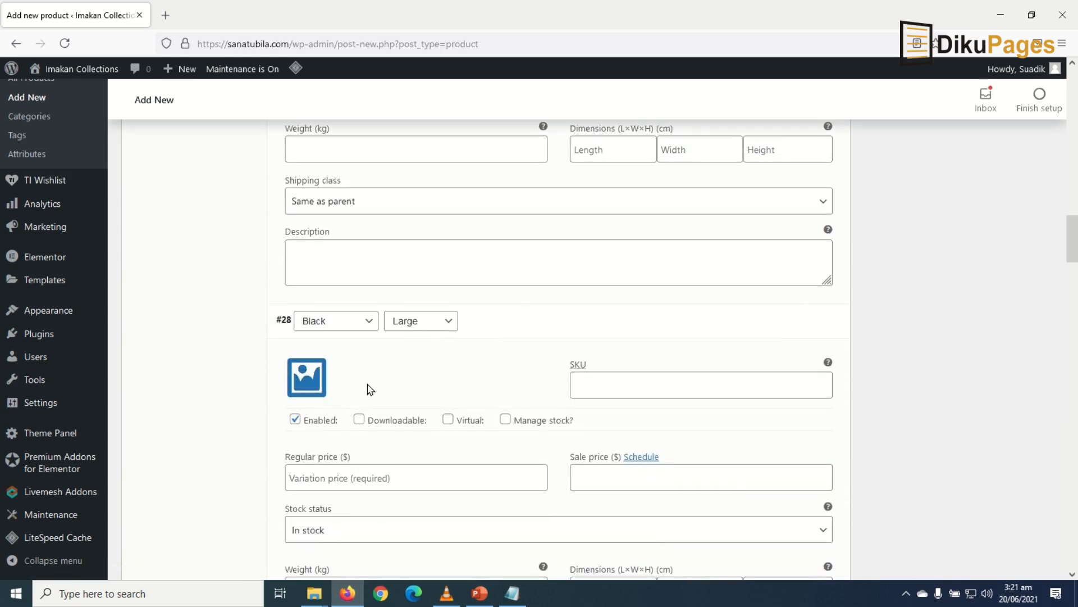
{"action": "left_click", "coordinate": [319, 376]}
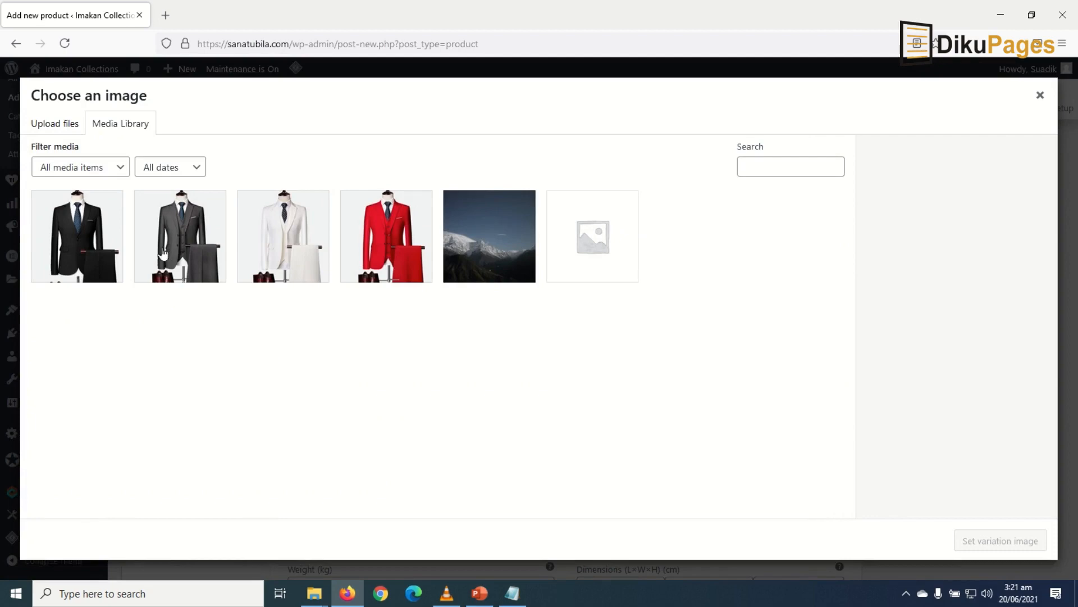
{"action": "left_click", "coordinate": [81, 239]}
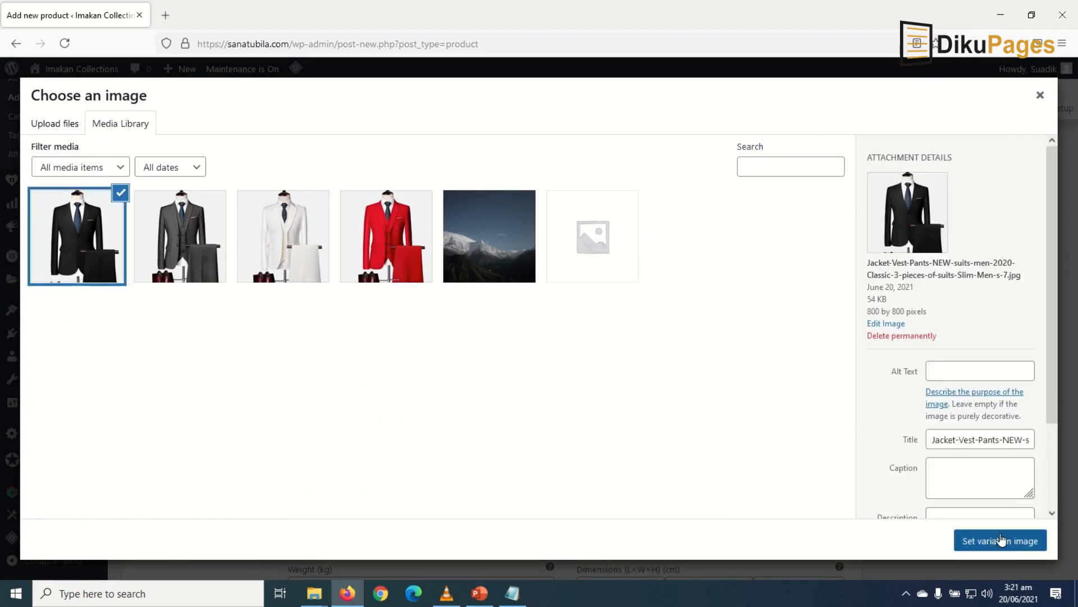
{"action": "left_click", "coordinate": [998, 540]}
{"action": "left_click", "coordinate": [315, 477]}
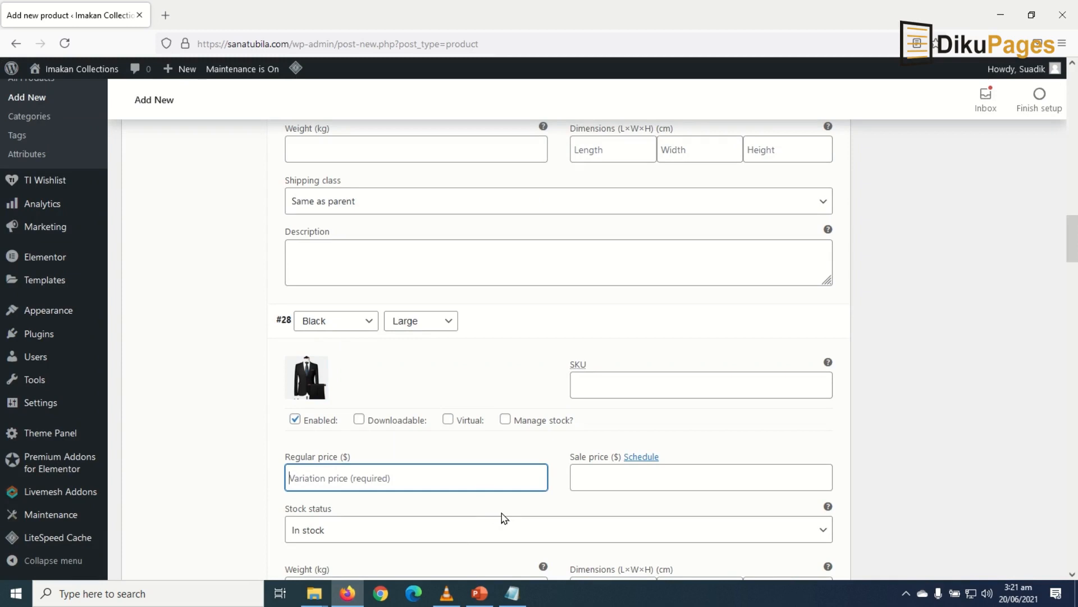
{"action": "type", "text": "100.99"}
{"action": "scroll", "coordinate": [500, 503], "scroll_direction": "down", "scroll_amount": 9}
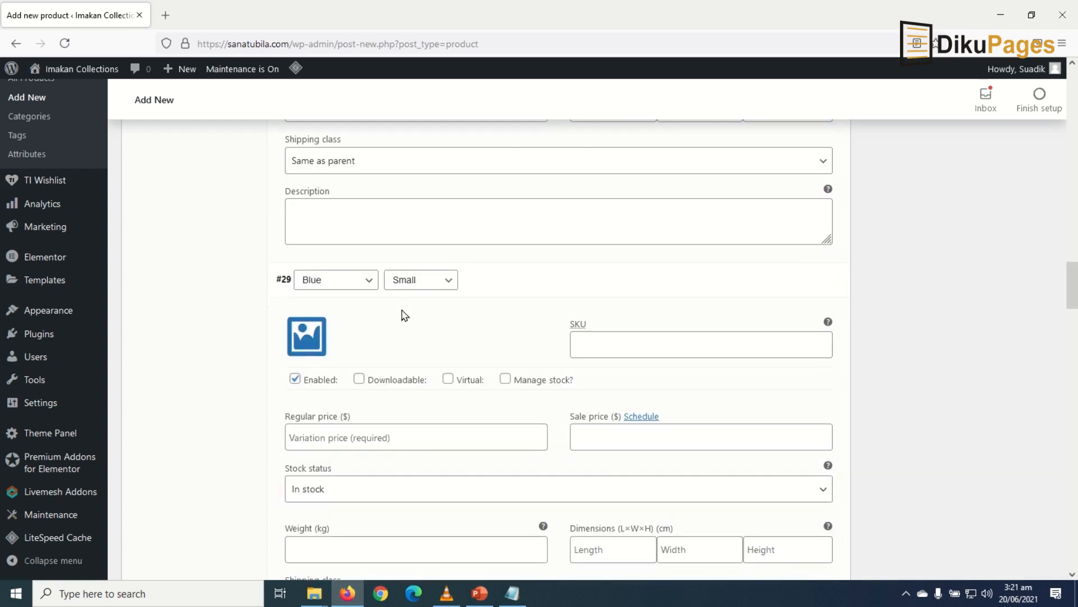
Give the Blue, Small variation the grey suit picture and a regular price of 99.
{"action": "scroll", "coordinate": [404, 314], "scroll_direction": "down", "scroll_amount": 2}
{"action": "left_click", "coordinate": [303, 262]}
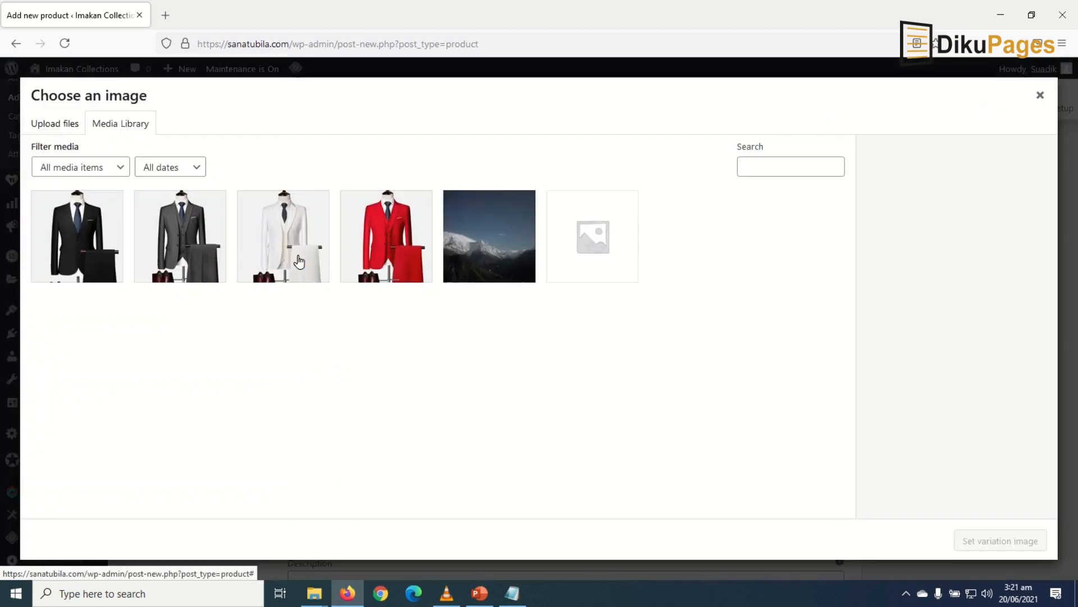
{"action": "left_click", "coordinate": [176, 245]}
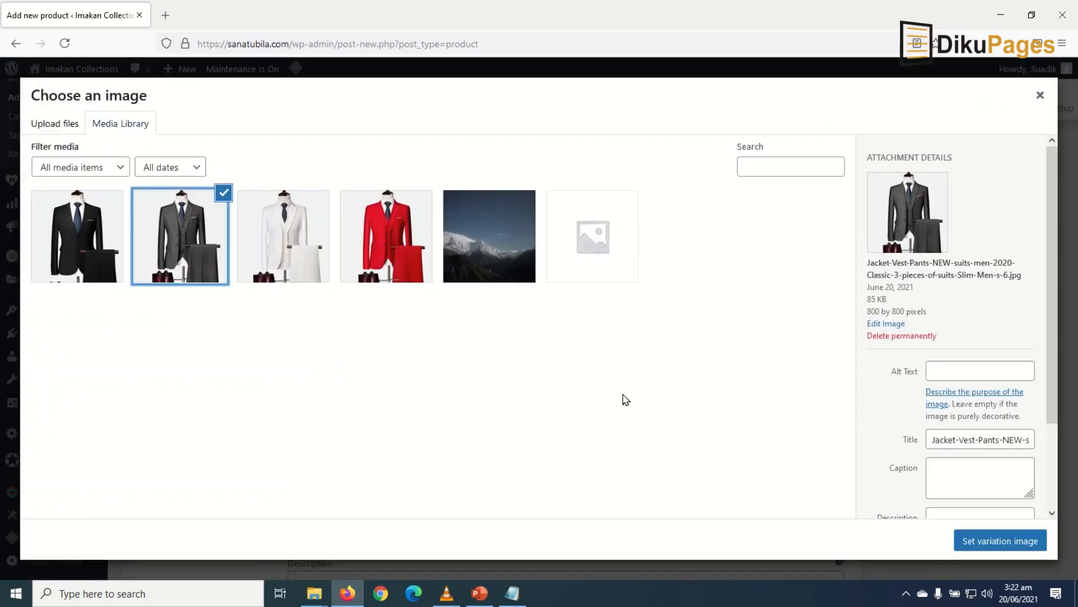
{"action": "left_click", "coordinate": [1001, 542]}
{"action": "left_click", "coordinate": [354, 362]}
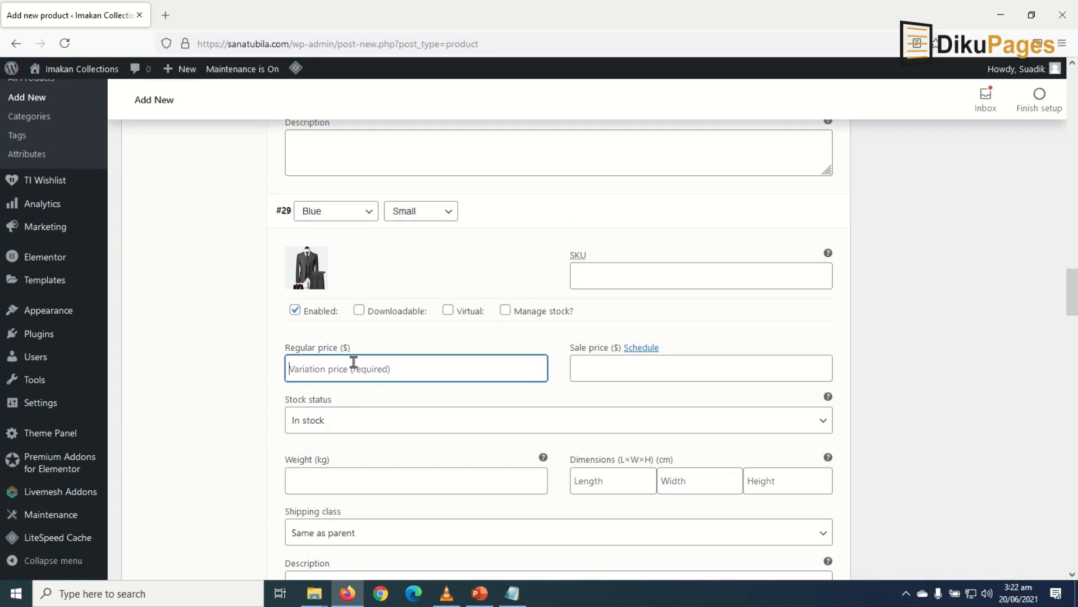
{"action": "type", "text": "99."}
Give the Blue, Medium variation the grey suit picture and a regular price of 89.99.
{"action": "scroll", "coordinate": [354, 366], "scroll_direction": "down", "scroll_amount": 5}
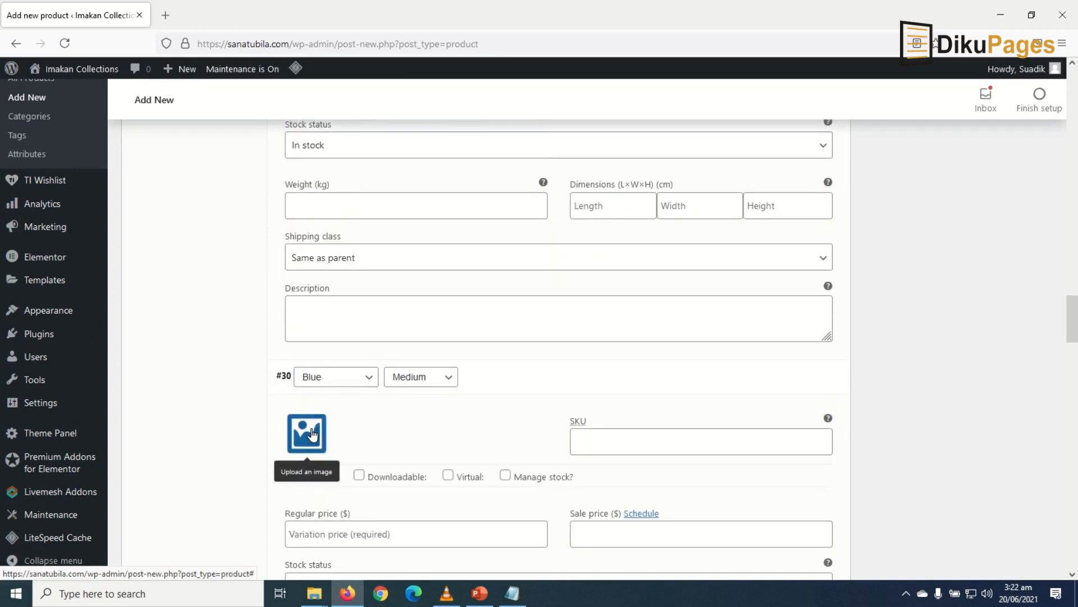
{"action": "left_click", "coordinate": [311, 432]}
{"action": "left_click", "coordinate": [179, 236]}
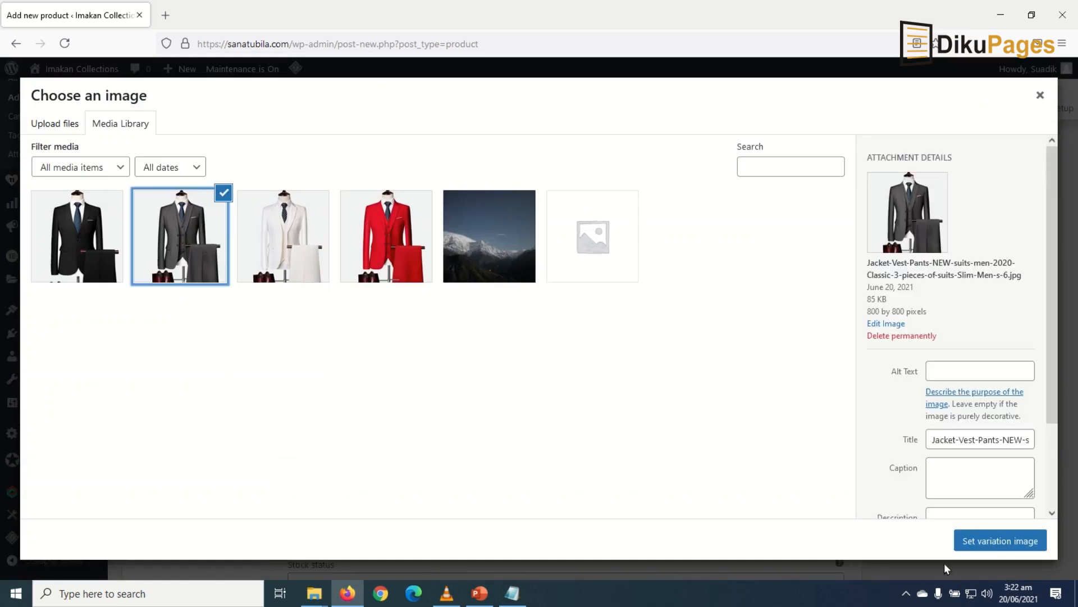
{"action": "left_click", "coordinate": [971, 541]}
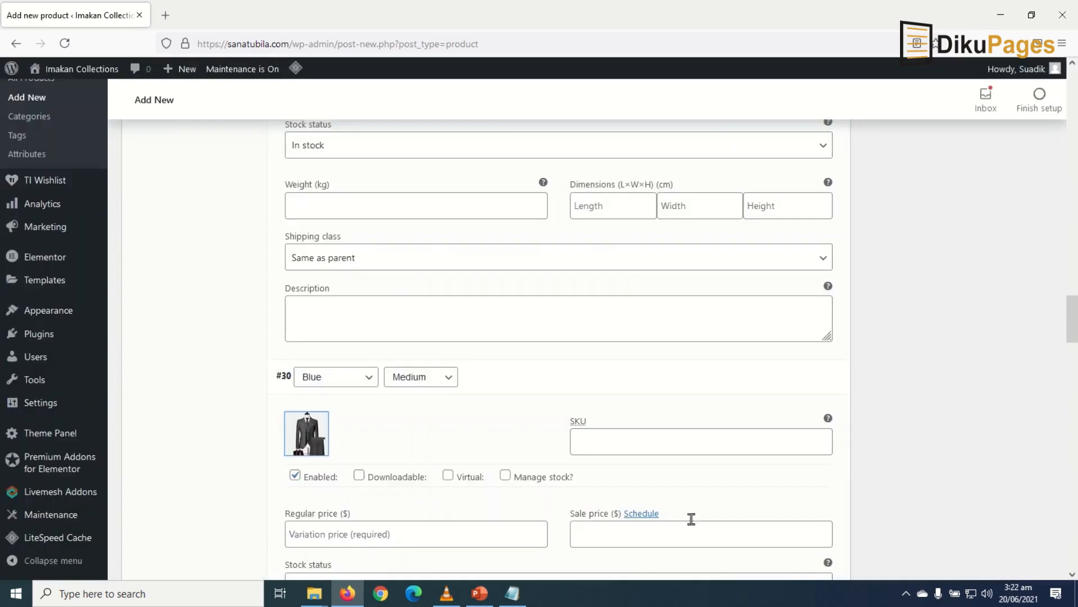
{"action": "left_click", "coordinate": [382, 531]}
{"action": "type", "text": "8"}
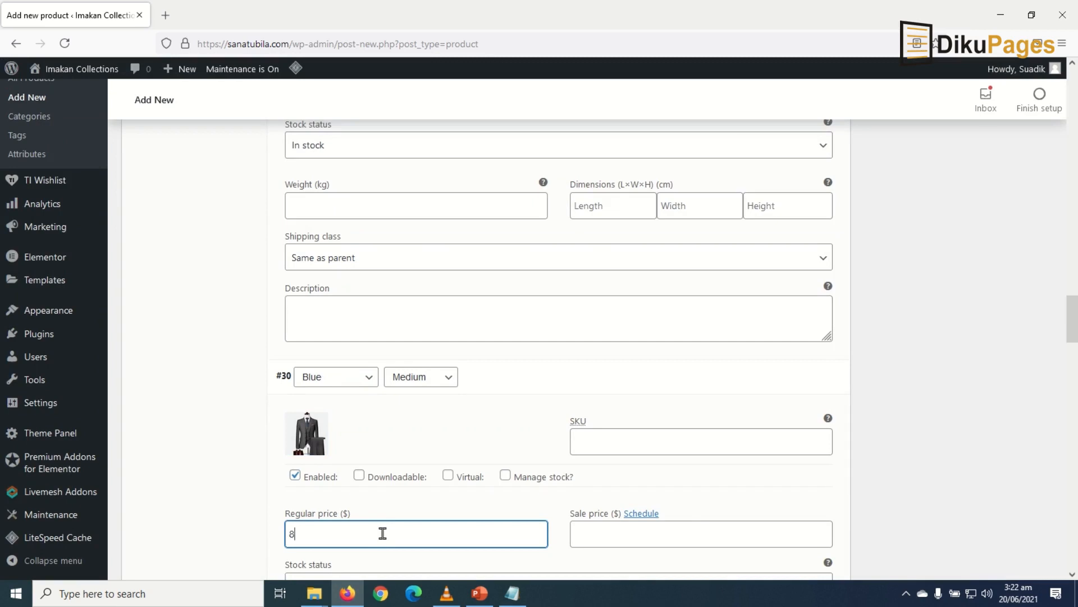
{"action": "type", "text": "9.99"}
Set the regular price of the Blue, Large variation to 100.99.
{"action": "scroll", "coordinate": [387, 505], "scroll_direction": "down", "scroll_amount": 5}
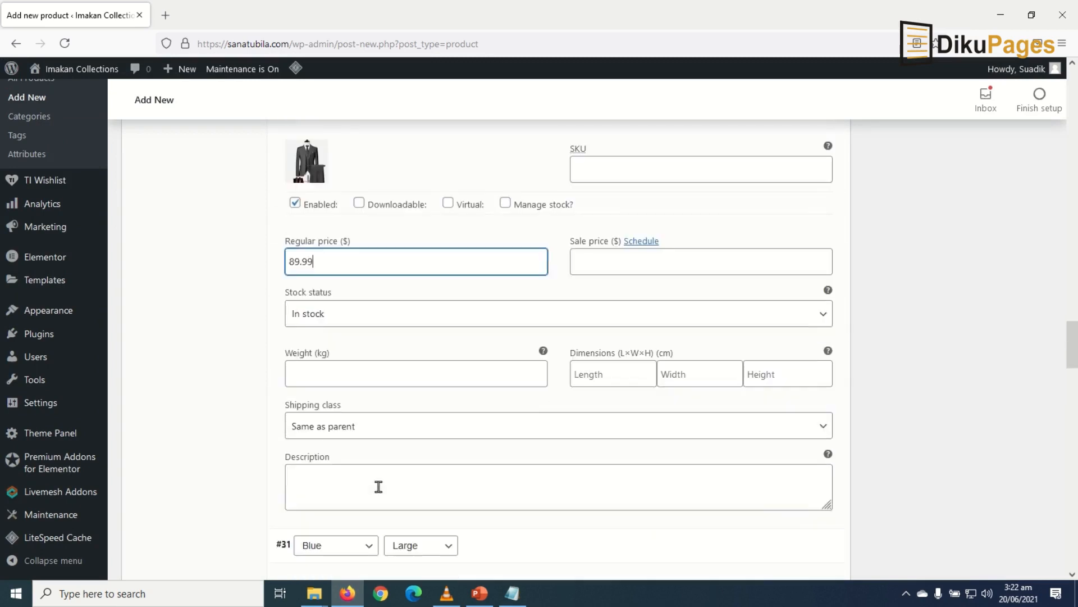
{"action": "scroll", "coordinate": [394, 449], "scroll_direction": "down", "scroll_amount": 5}
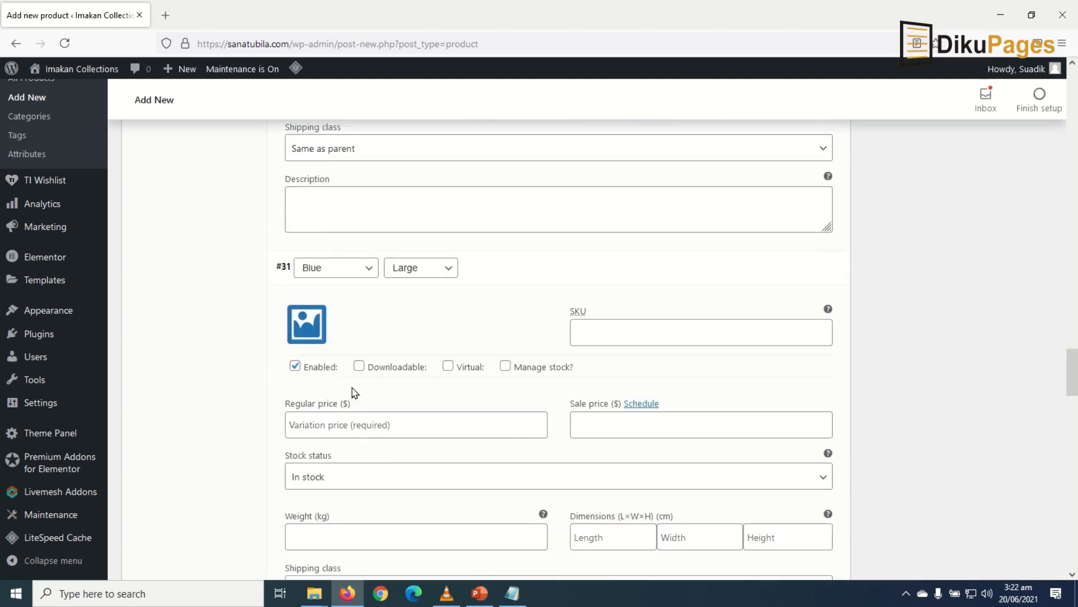
{"action": "left_click", "coordinate": [335, 413]}
{"action": "type", "text": "100.99"}
Save the changes to the variations and publish the Slim Men's Jacket product.
{"action": "scroll", "coordinate": [453, 408], "scroll_direction": "down", "scroll_amount": 4}
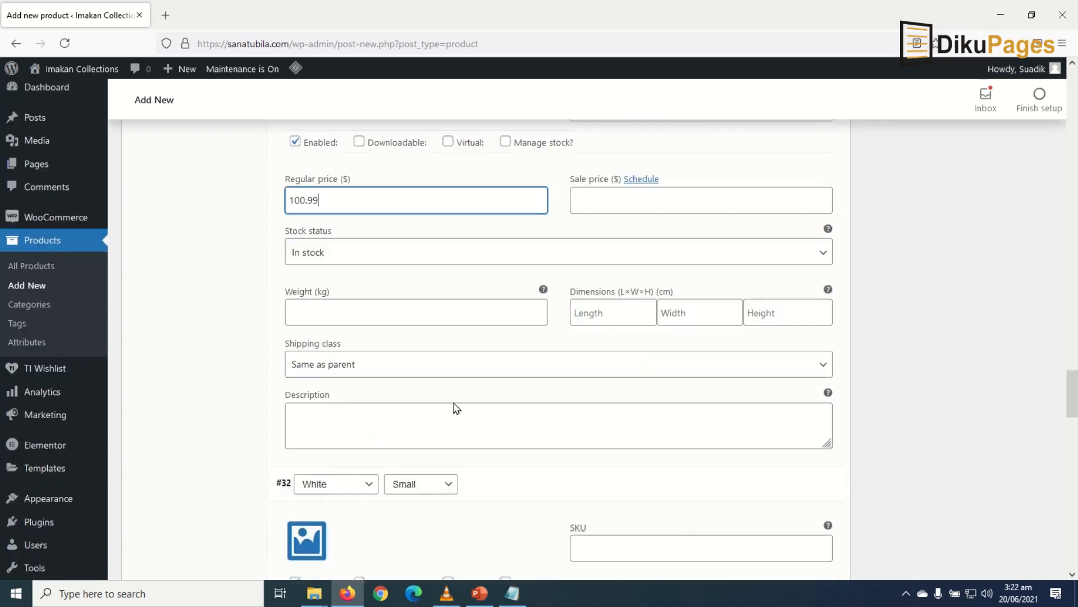
{"action": "scroll", "coordinate": [454, 408], "scroll_direction": "down", "scroll_amount": 1}
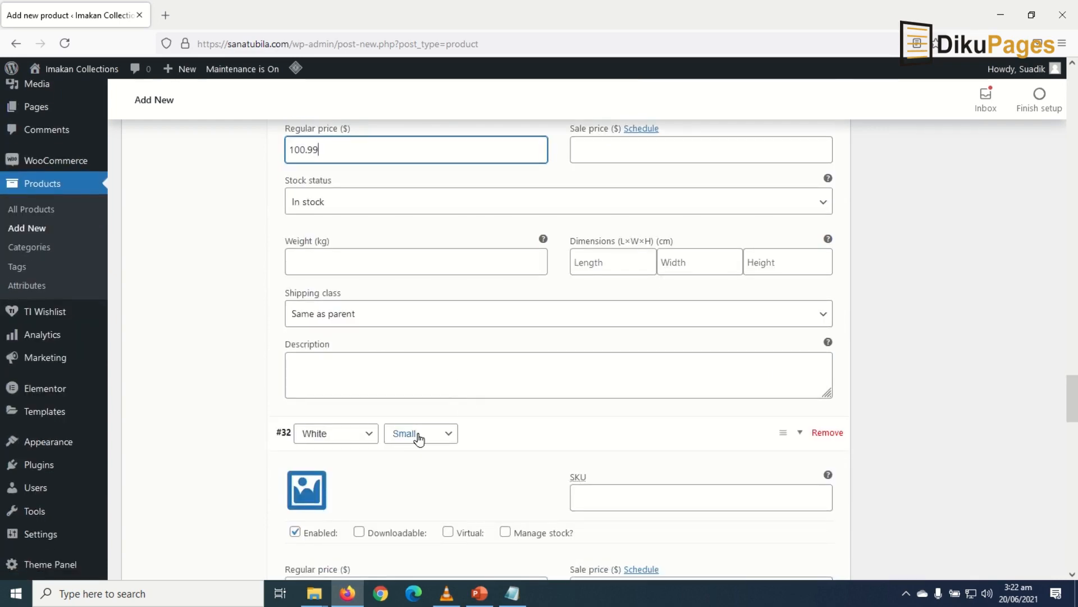
{"action": "scroll", "coordinate": [419, 439], "scroll_direction": "down", "scroll_amount": 2}
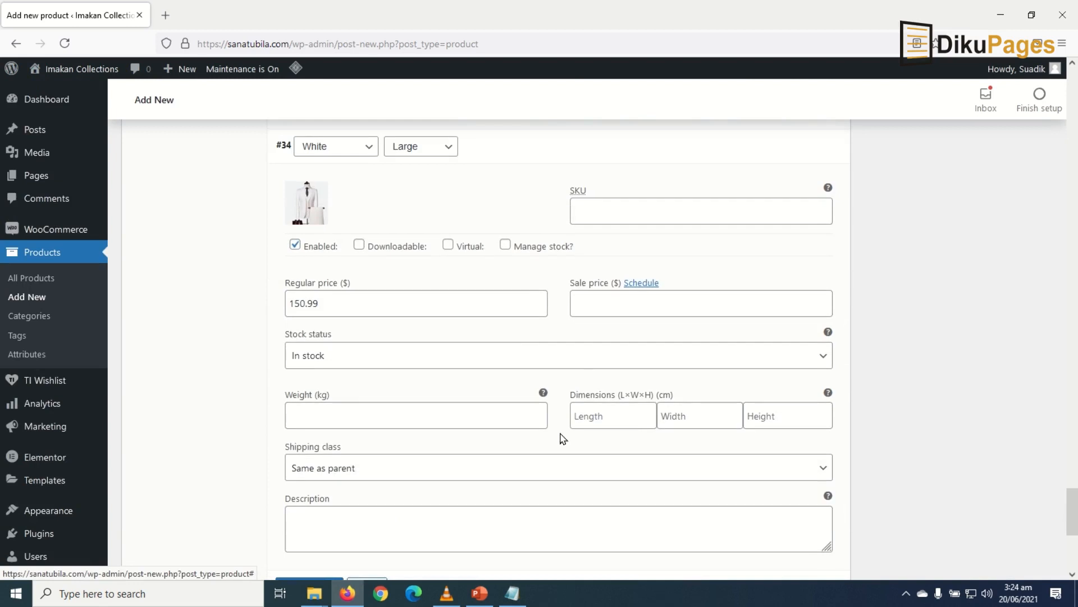
{"action": "scroll", "coordinate": [370, 385], "scroll_direction": "down", "scroll_amount": 2}
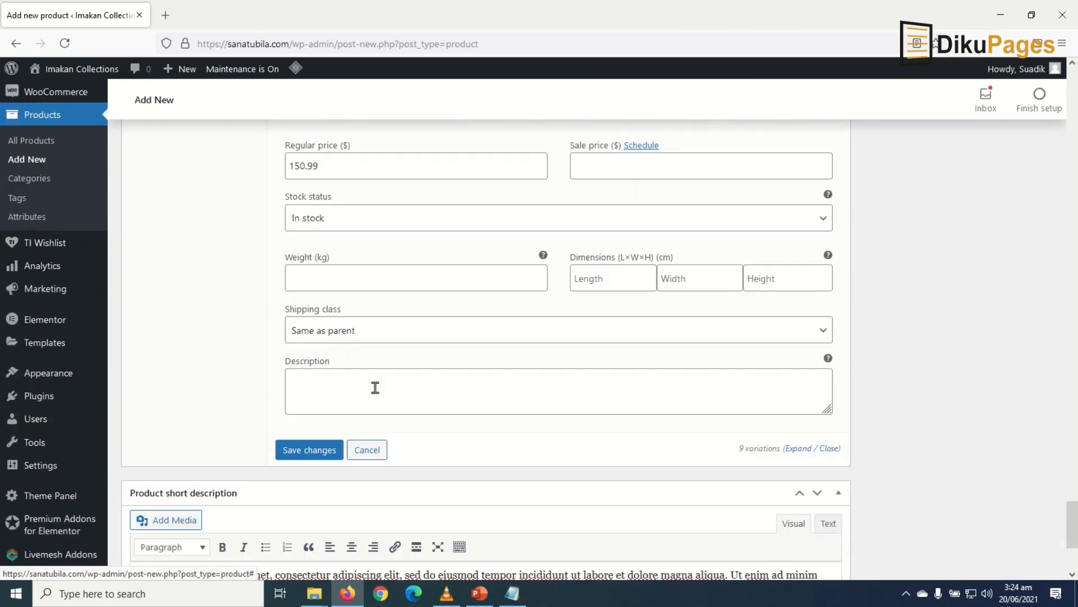
{"action": "left_click", "coordinate": [308, 450]}
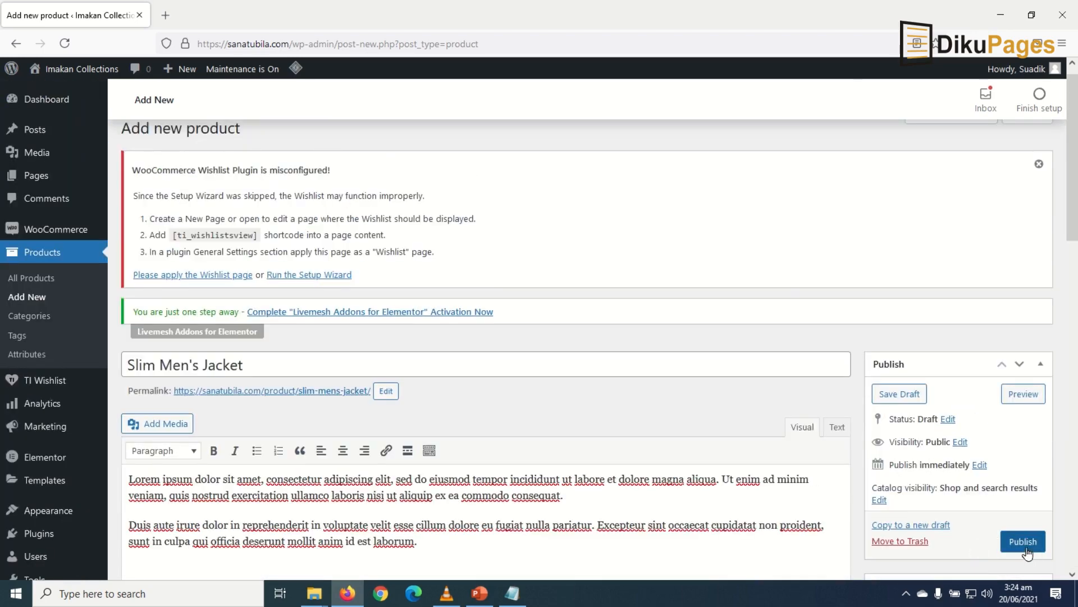
{"action": "left_click", "coordinate": [1023, 542]}
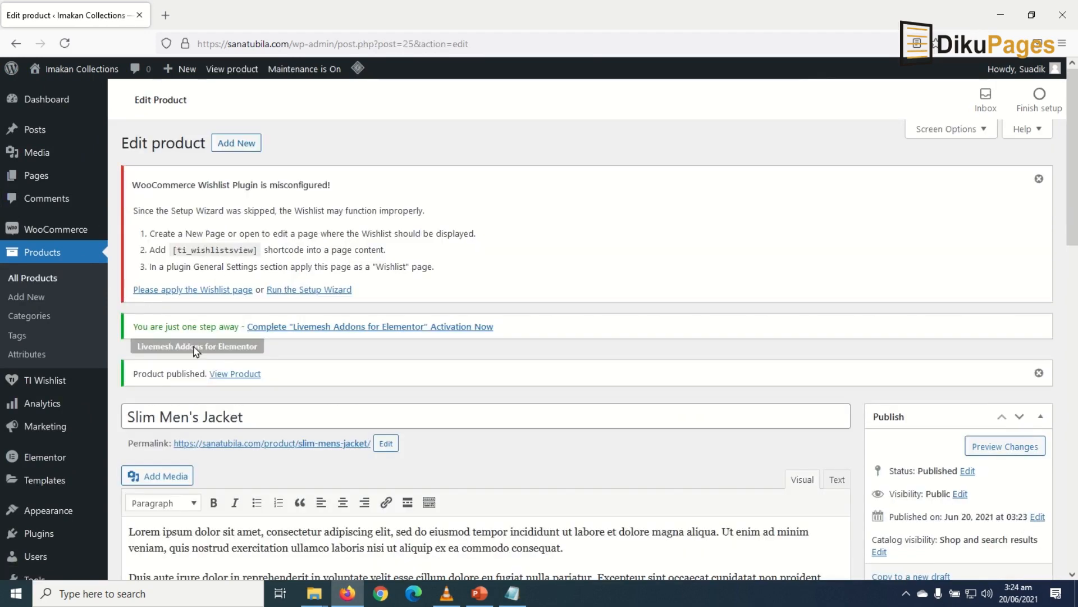
View the published Slim Men's Jacket page in a new browser tab and examine its displayed price range.
{"action": "right_click", "coordinate": [253, 375]}
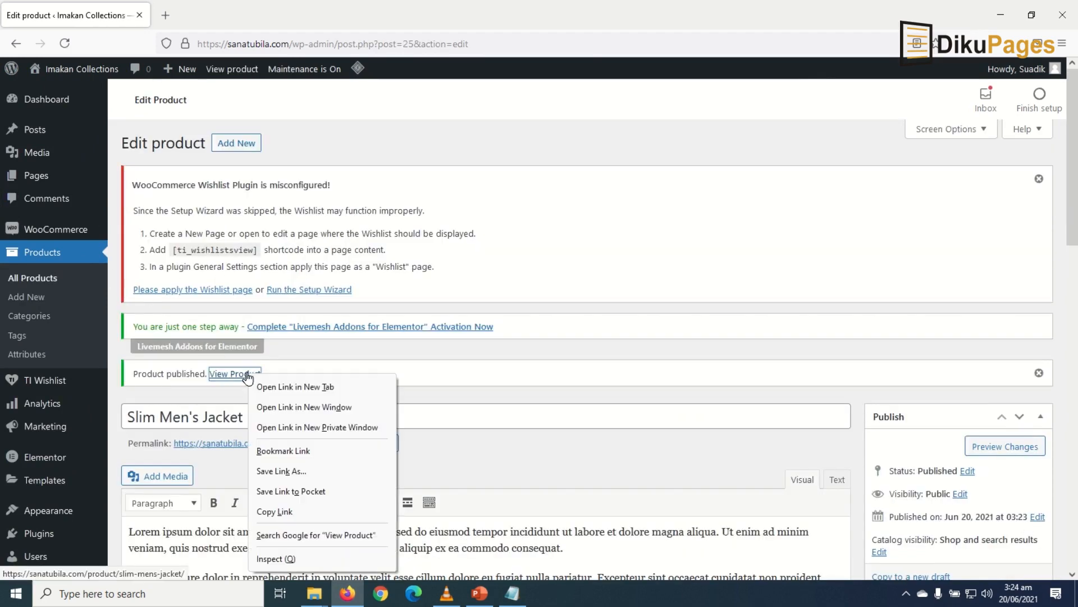
{"action": "left_click", "coordinate": [322, 388]}
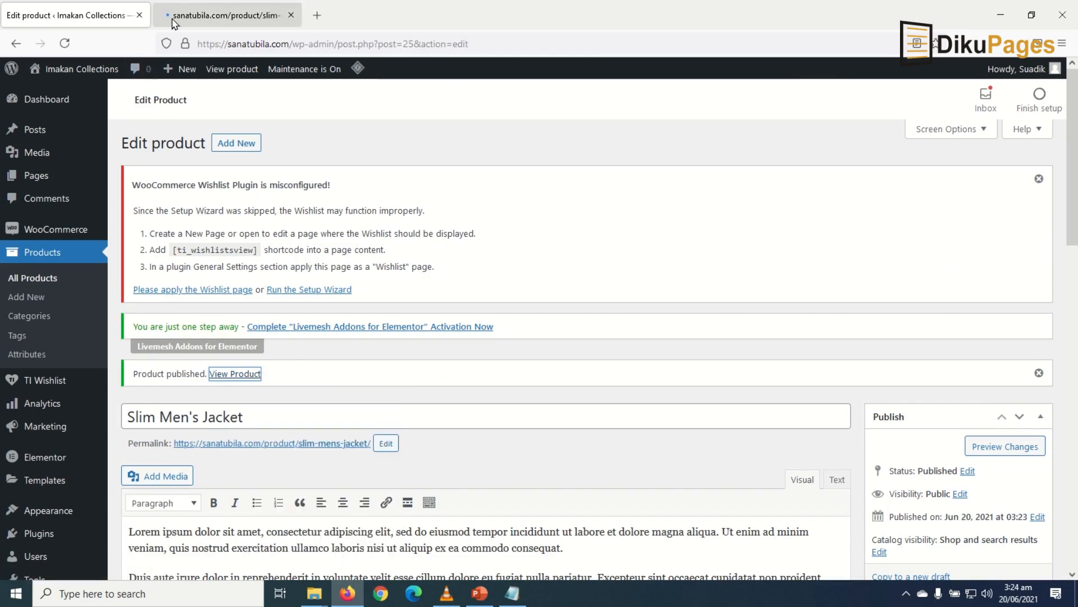
{"action": "left_click", "coordinate": [172, 17]}
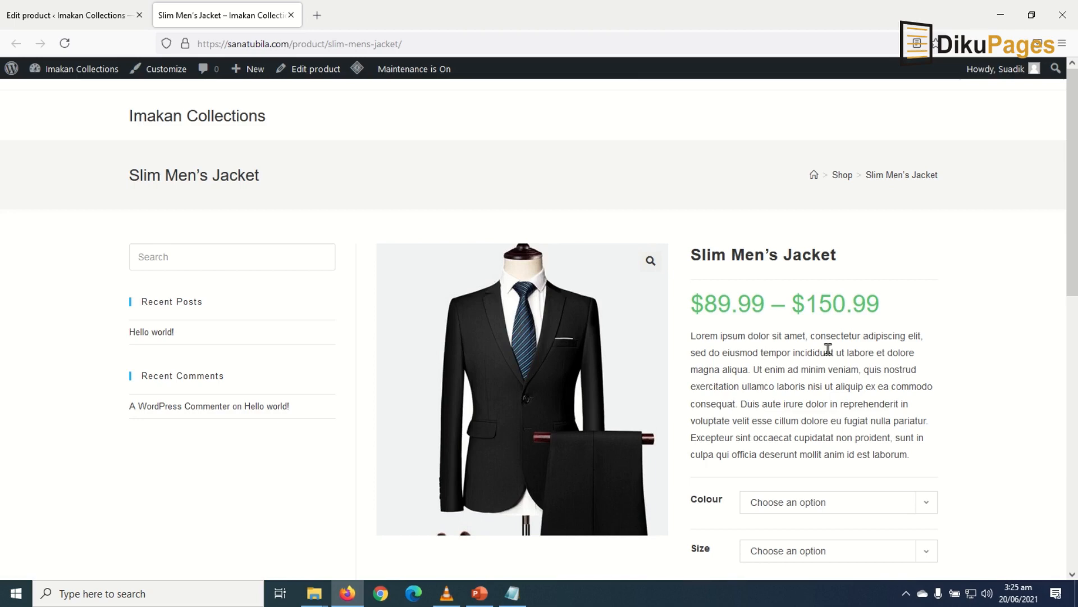
{"action": "scroll", "coordinate": [828, 349], "scroll_direction": "down", "scroll_amount": 2}
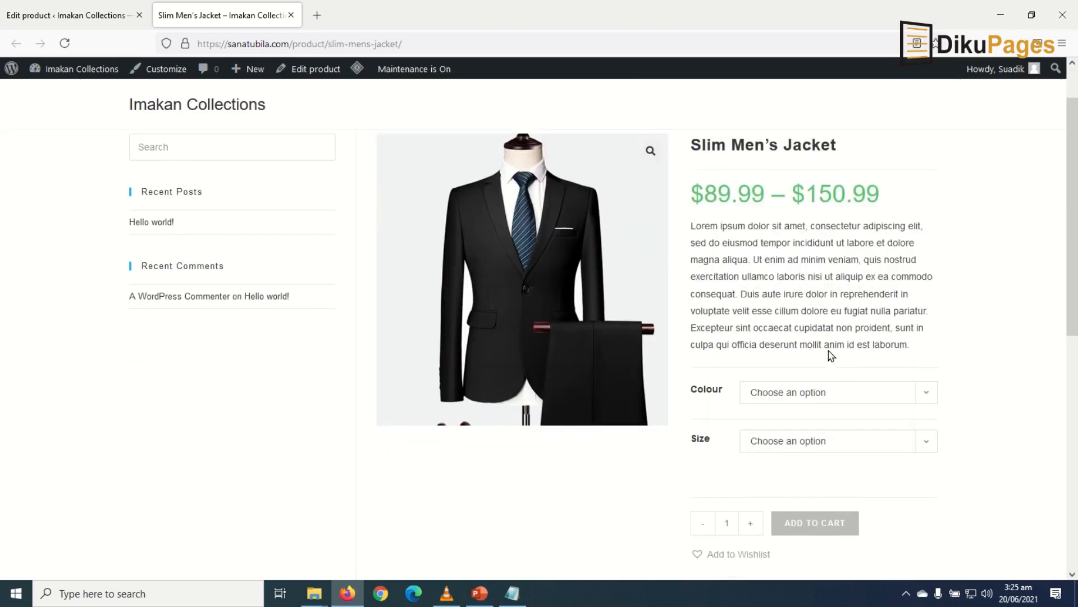
{"action": "left_click_drag", "start_coordinate": [706, 182], "coordinate": [880, 176]}
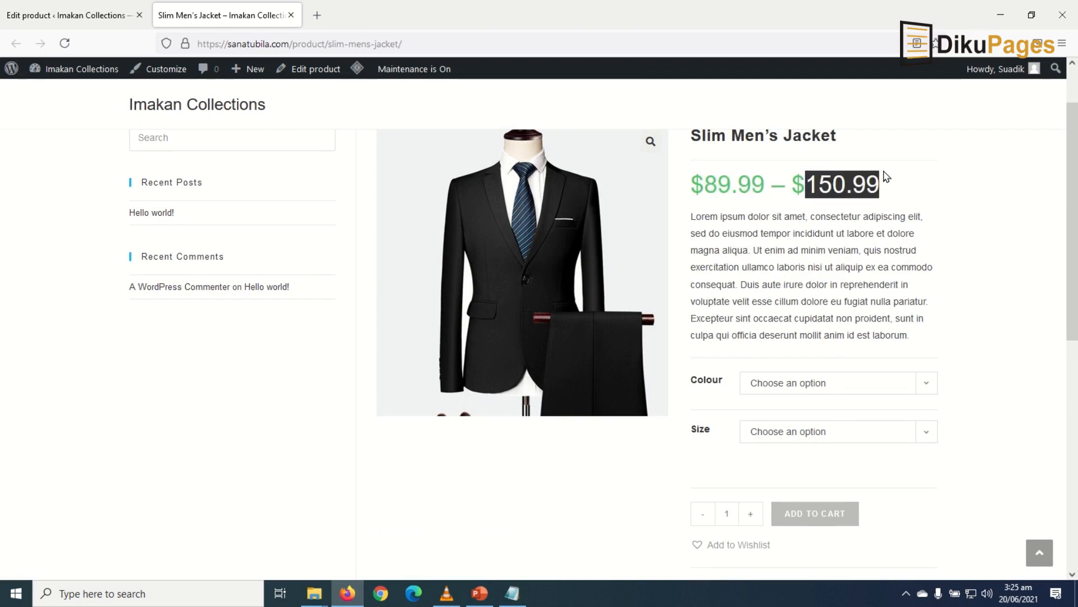
{"action": "left_click", "coordinate": [830, 279]}
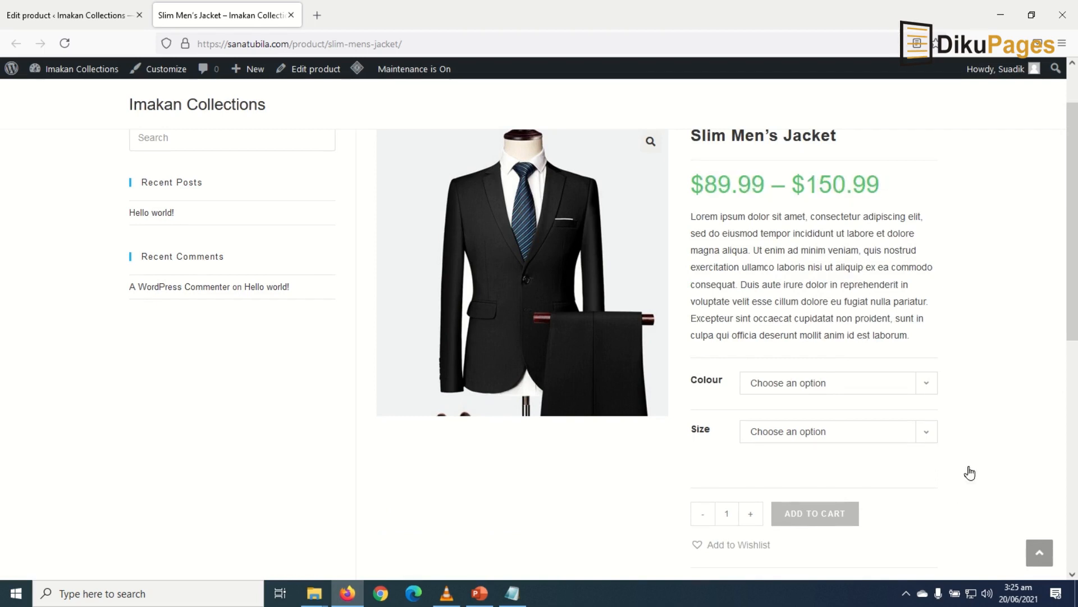
Choose colour Blue and size Large on the product page and check the variation's picture and price.
{"action": "left_click", "coordinate": [892, 382]}
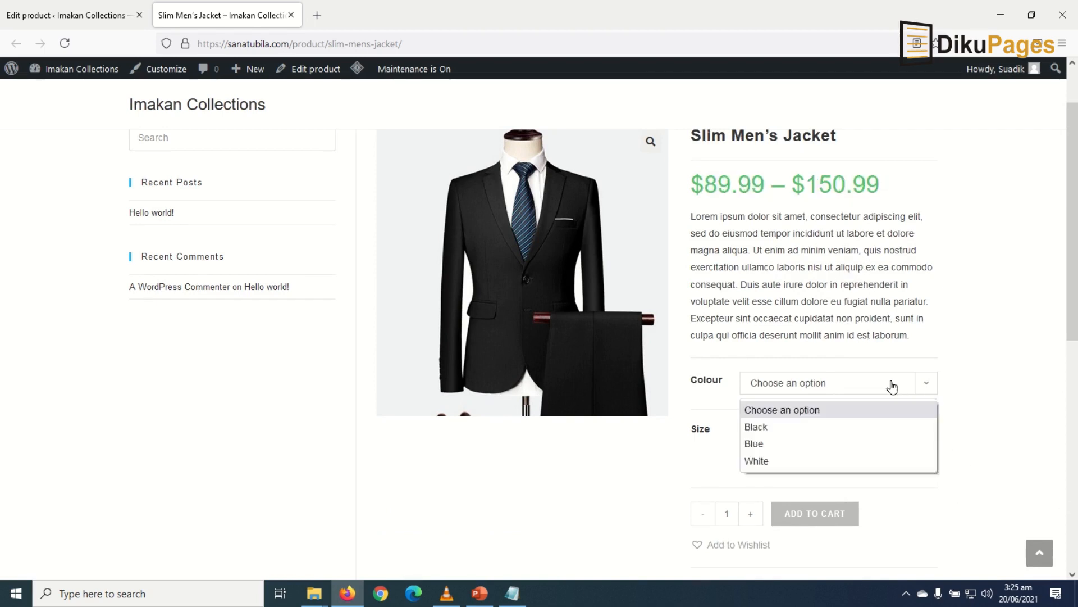
{"action": "left_click", "coordinate": [799, 444]}
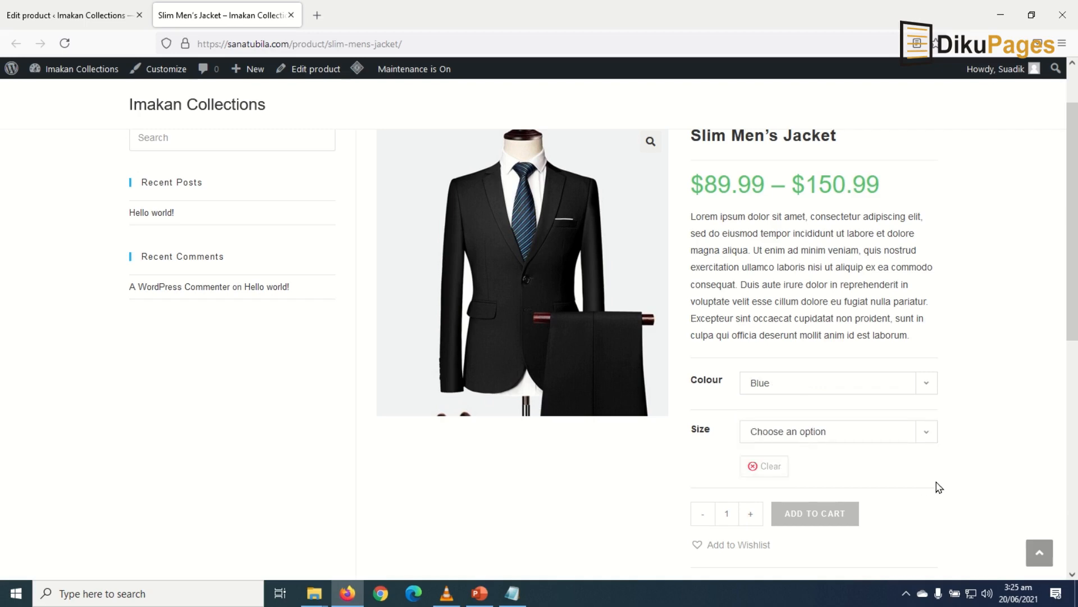
{"action": "left_click", "coordinate": [824, 433]}
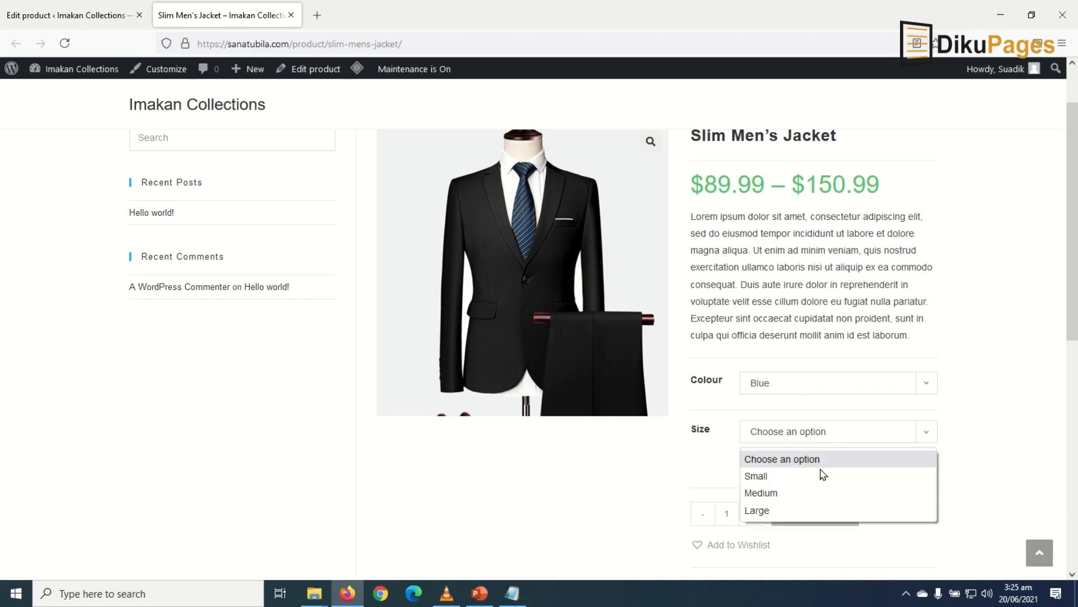
{"action": "left_click", "coordinate": [783, 512]}
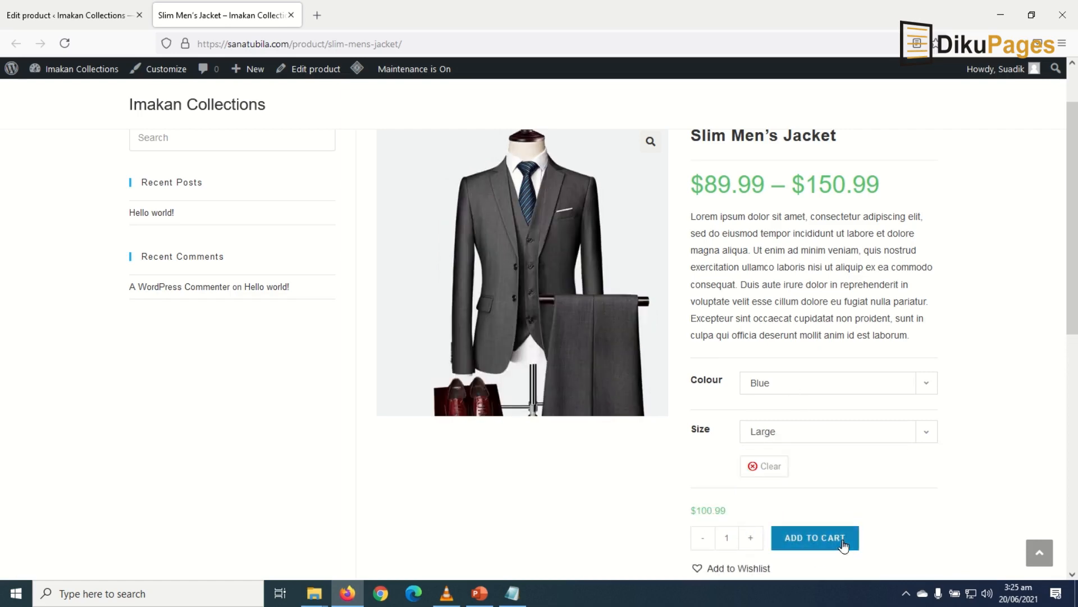
{"action": "scroll", "coordinate": [925, 520], "scroll_direction": "down", "scroll_amount": 1}
{"action": "scroll", "coordinate": [934, 494], "scroll_direction": "up", "scroll_amount": 4}
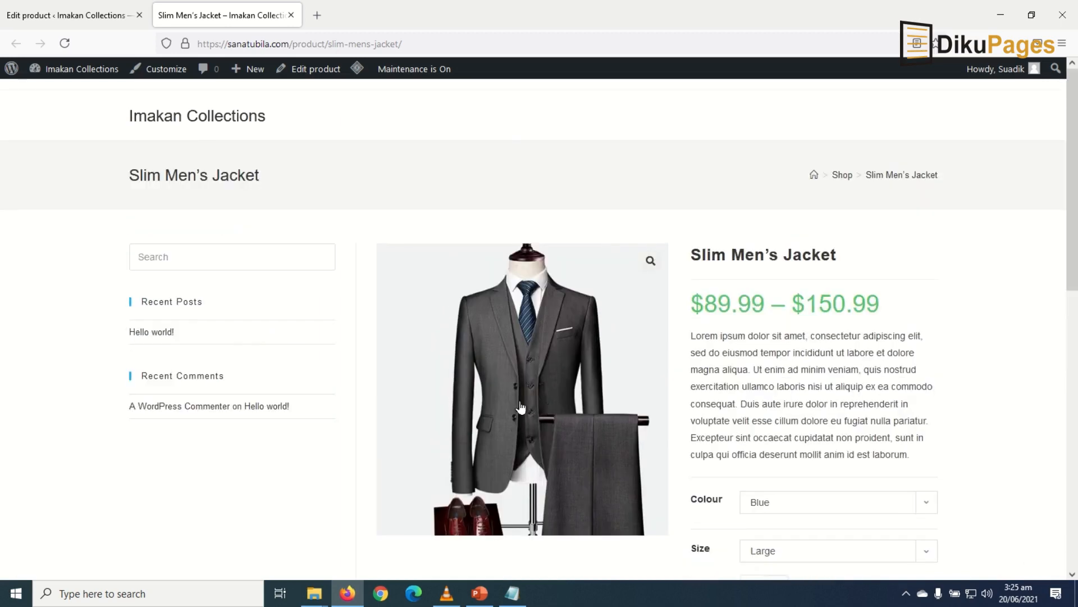
{"action": "scroll", "coordinate": [534, 410], "scroll_direction": "down", "scroll_amount": 4}
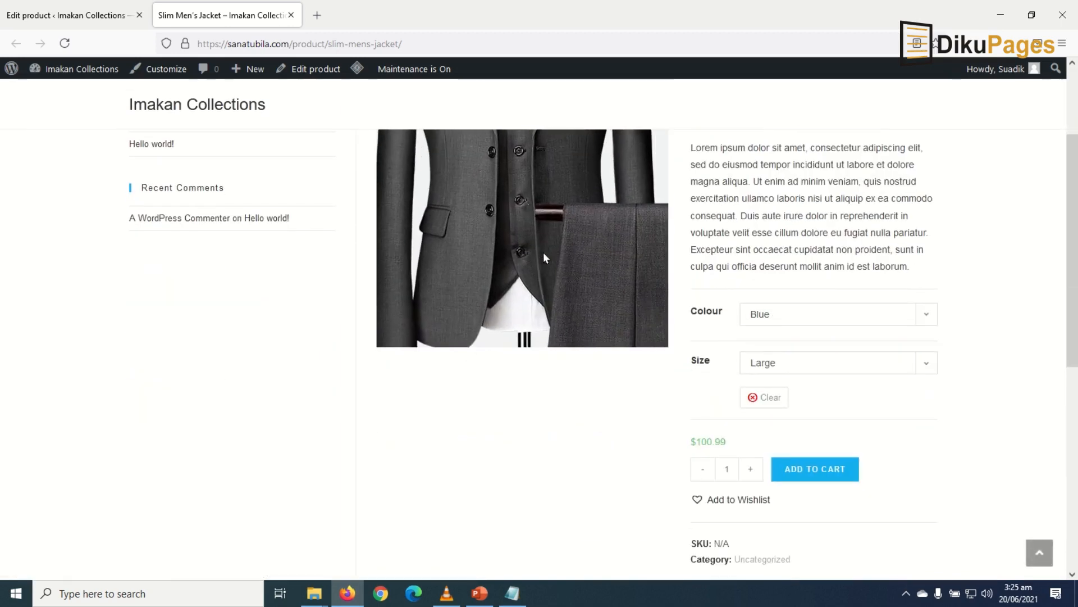
Switch the colour to White and the size to Small, and check that variation's picture and price.
{"action": "left_click", "coordinate": [839, 320]}
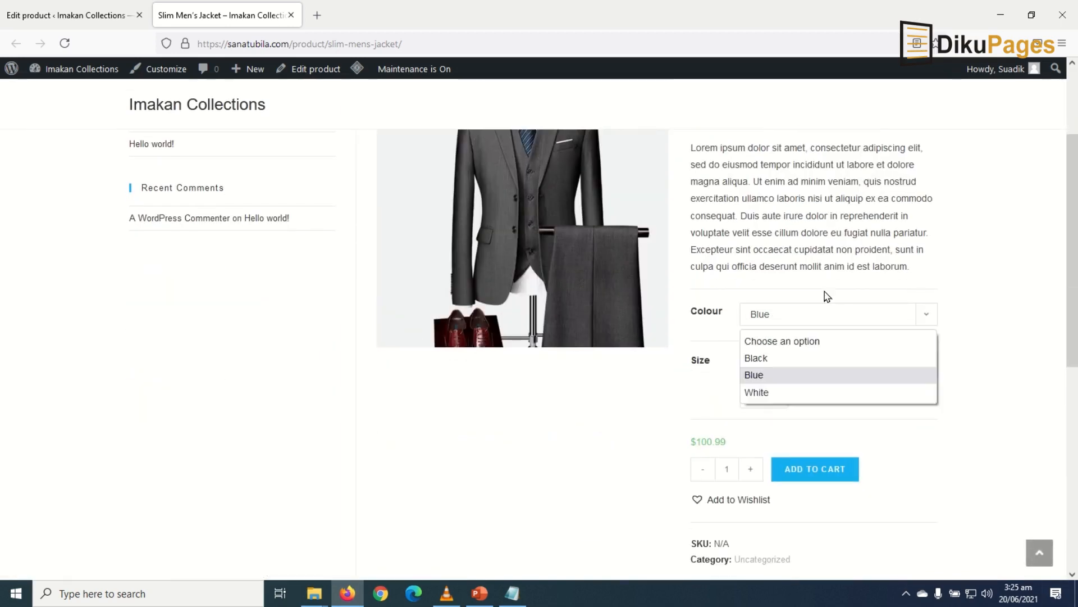
{"action": "left_click", "coordinate": [792, 392]}
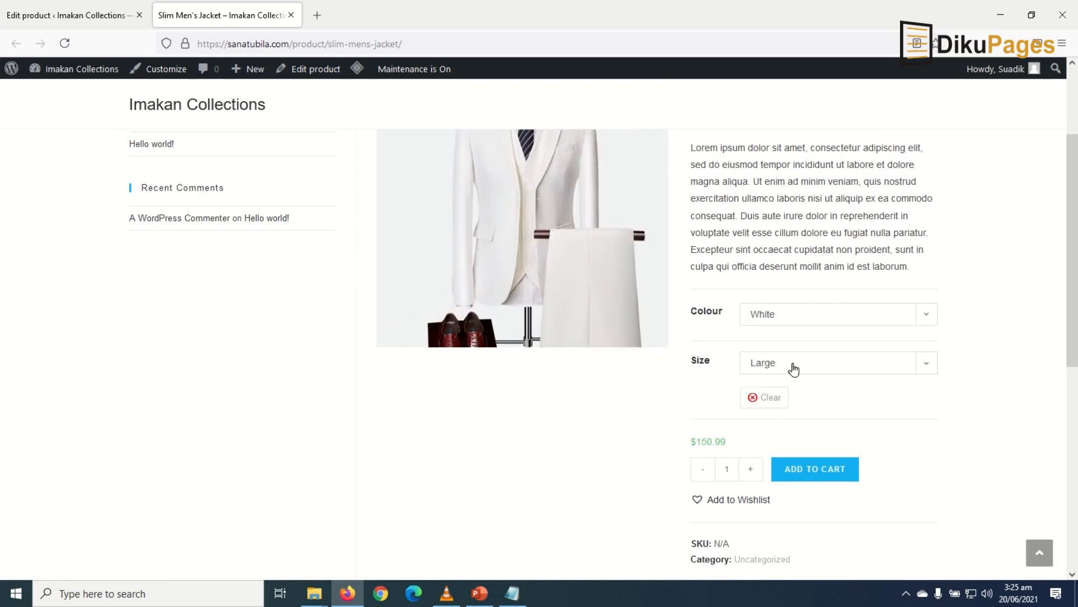
{"action": "left_click", "coordinate": [792, 371]}
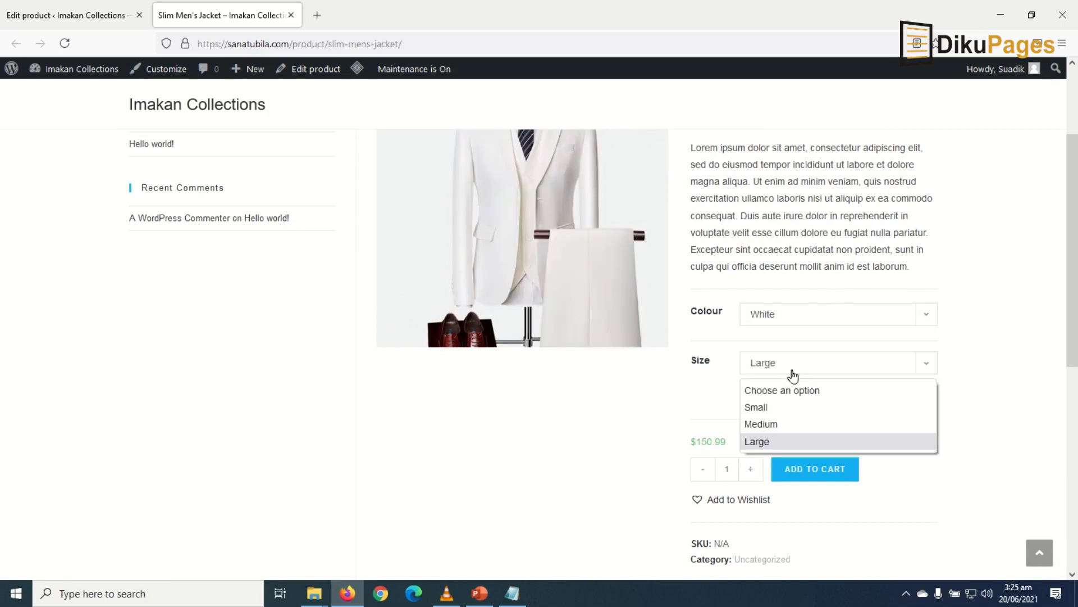
{"action": "left_click", "coordinate": [790, 412]}
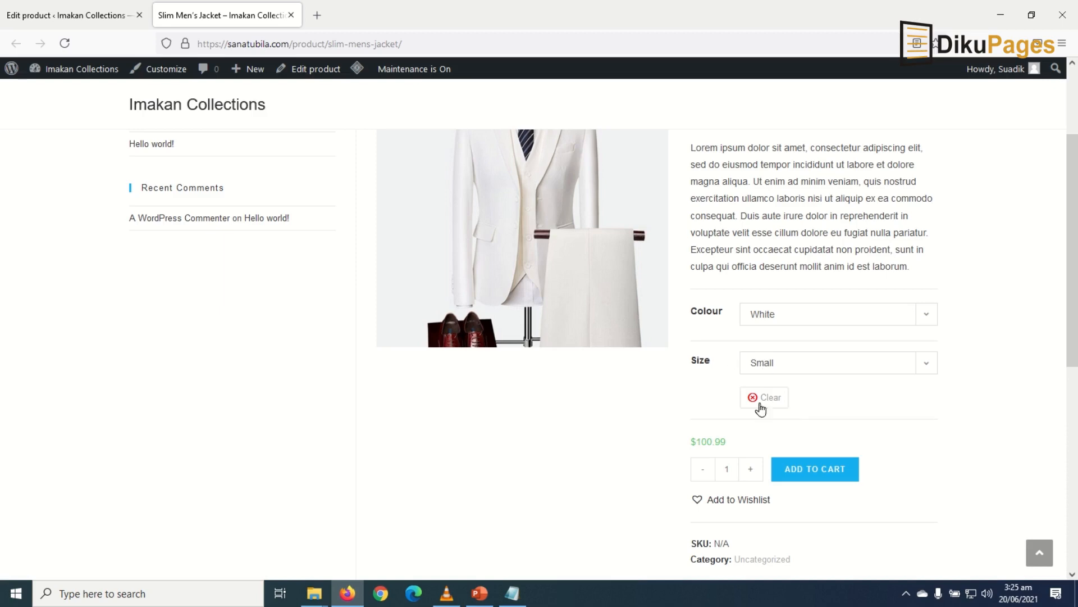
{"action": "scroll", "coordinate": [641, 252], "scroll_direction": "up", "scroll_amount": 3}
{"action": "scroll", "coordinate": [715, 400], "scroll_direction": "down", "scroll_amount": 3}
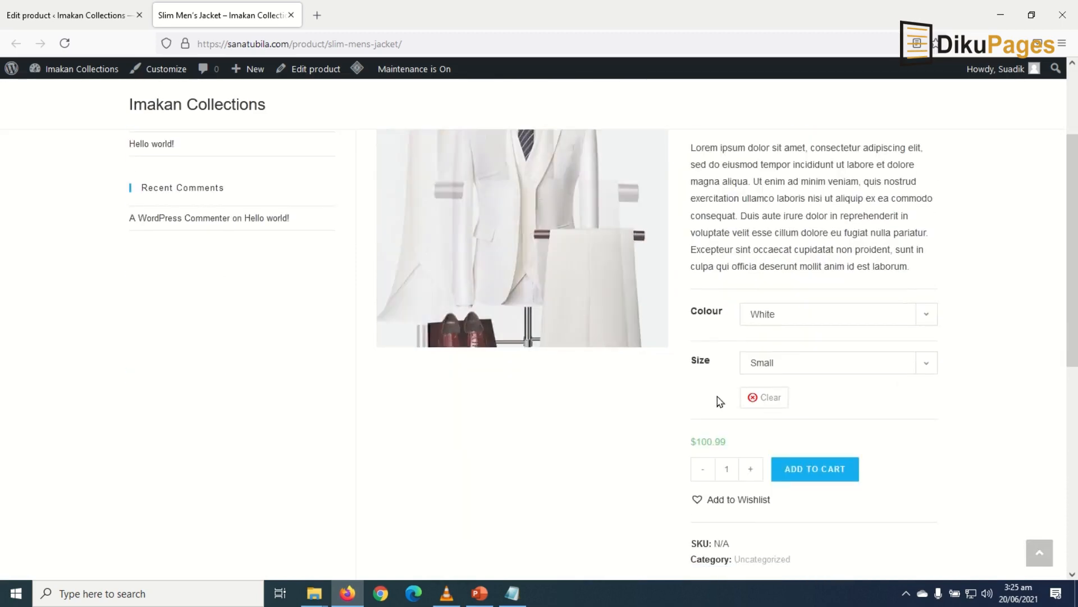
Clear the chosen options, select colour White and size Medium, and check that variation's picture and price.
{"action": "left_click", "coordinate": [803, 364]}
{"action": "left_click", "coordinate": [804, 366]}
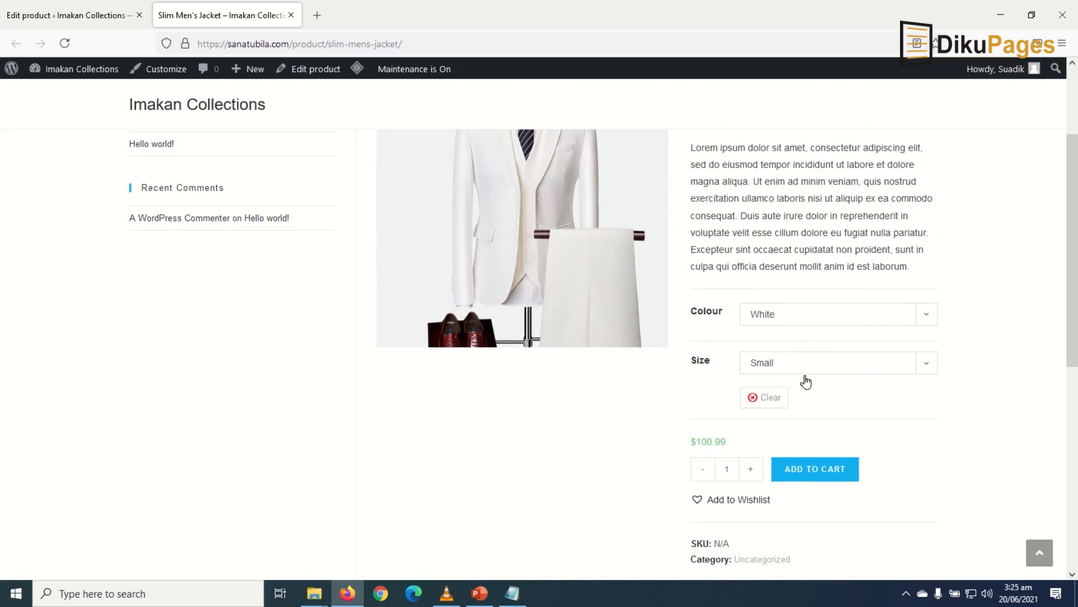
{"action": "left_click", "coordinate": [774, 406]}
{"action": "left_click", "coordinate": [815, 314]}
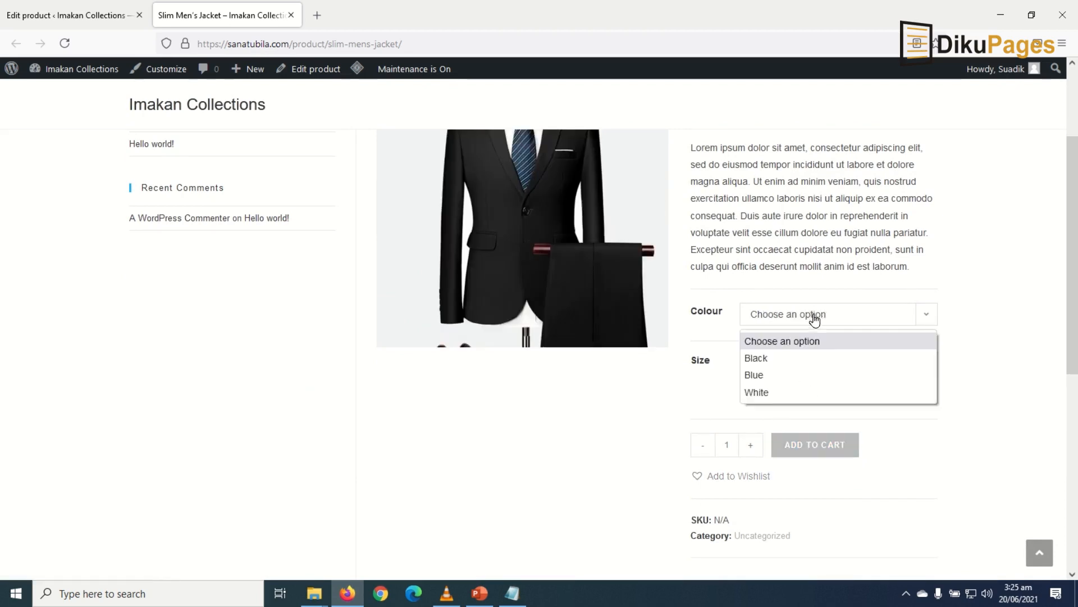
{"action": "left_click", "coordinate": [789, 393]}
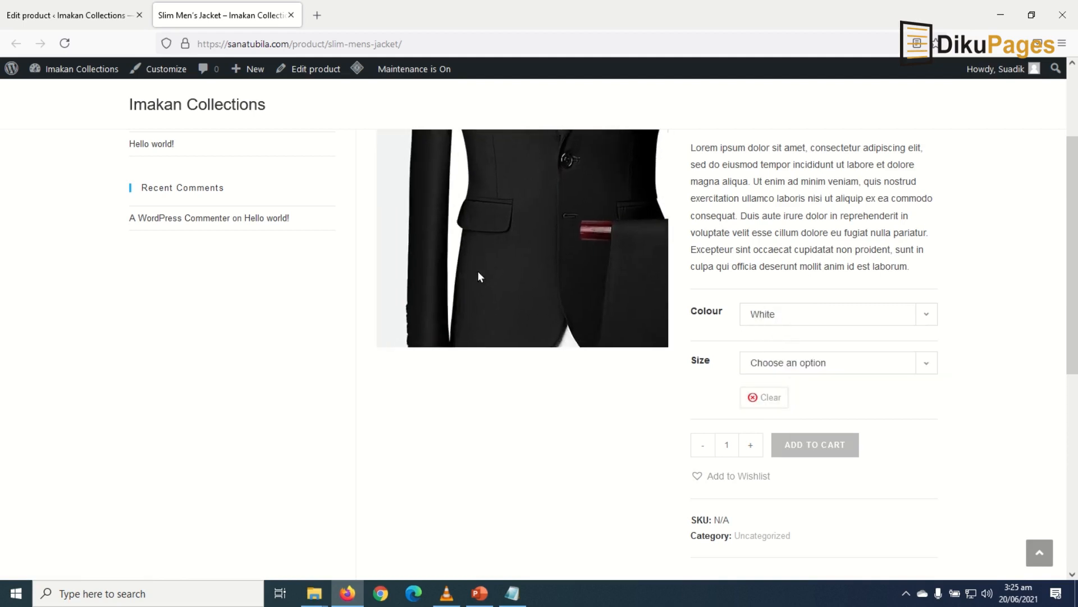
{"action": "left_click", "coordinate": [819, 365]}
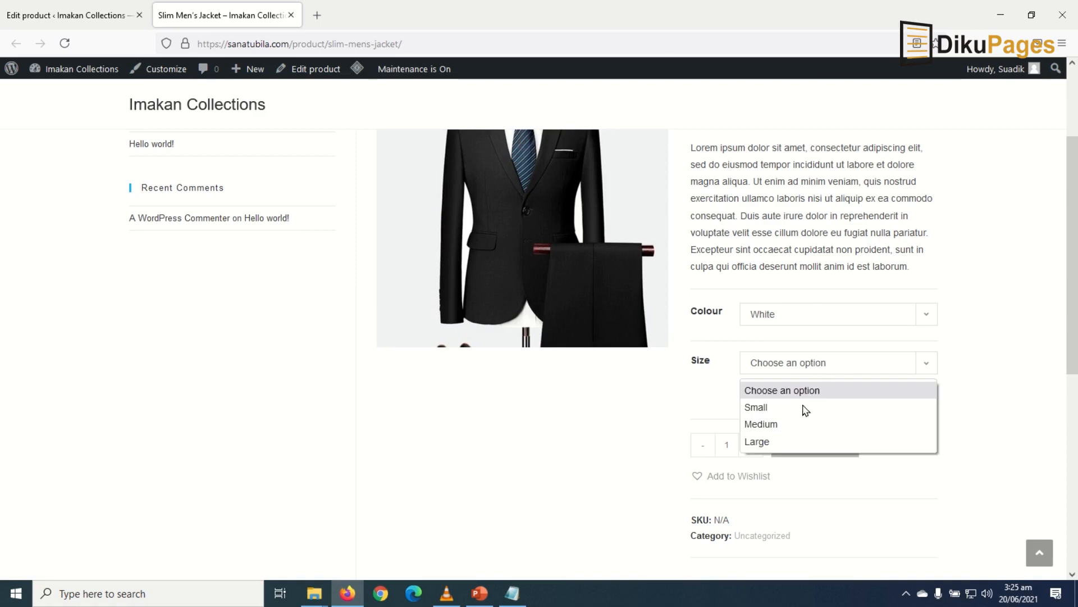
{"action": "left_click", "coordinate": [782, 425]}
{"action": "scroll", "coordinate": [606, 312], "scroll_direction": "up", "scroll_amount": 1}
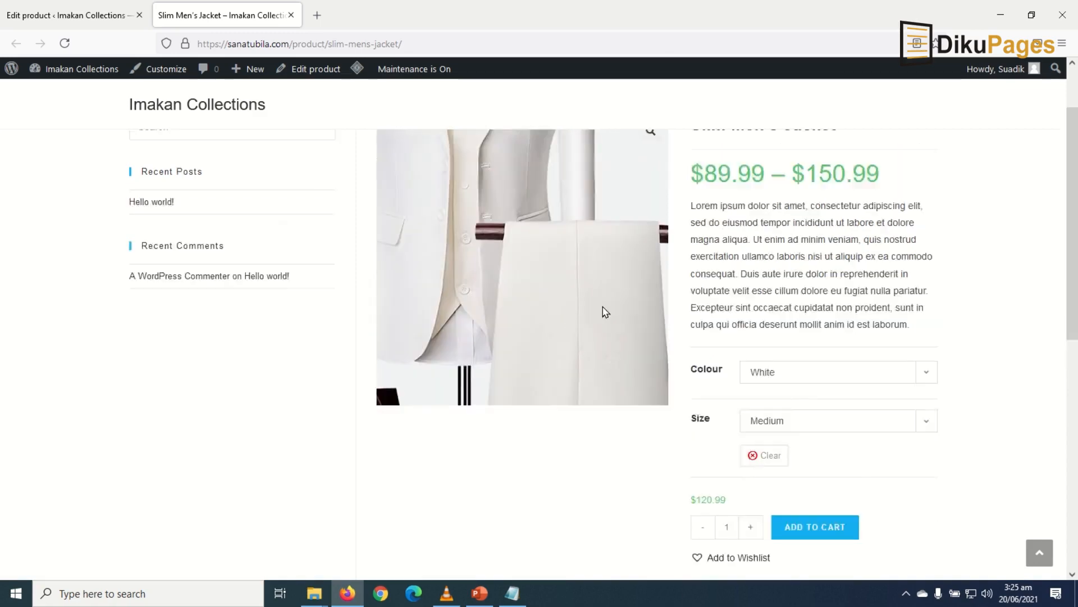
{"action": "scroll", "coordinate": [606, 313], "scroll_direction": "up", "scroll_amount": 2}
{"action": "scroll", "coordinate": [938, 336], "scroll_direction": "down", "scroll_amount": 3}
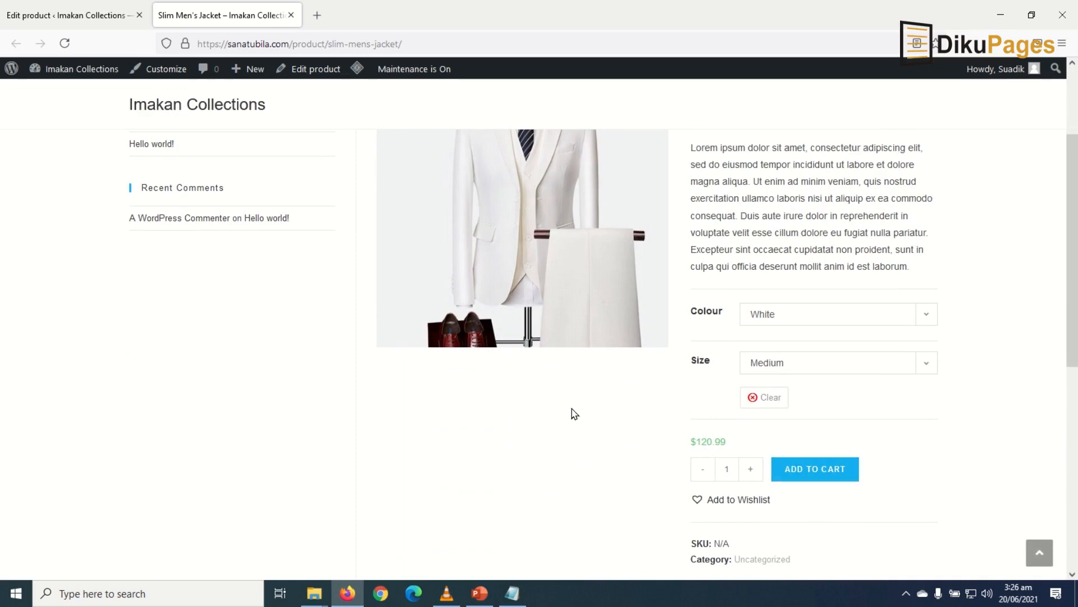
{"action": "scroll", "coordinate": [574, 413], "scroll_direction": "up", "scroll_amount": 3}
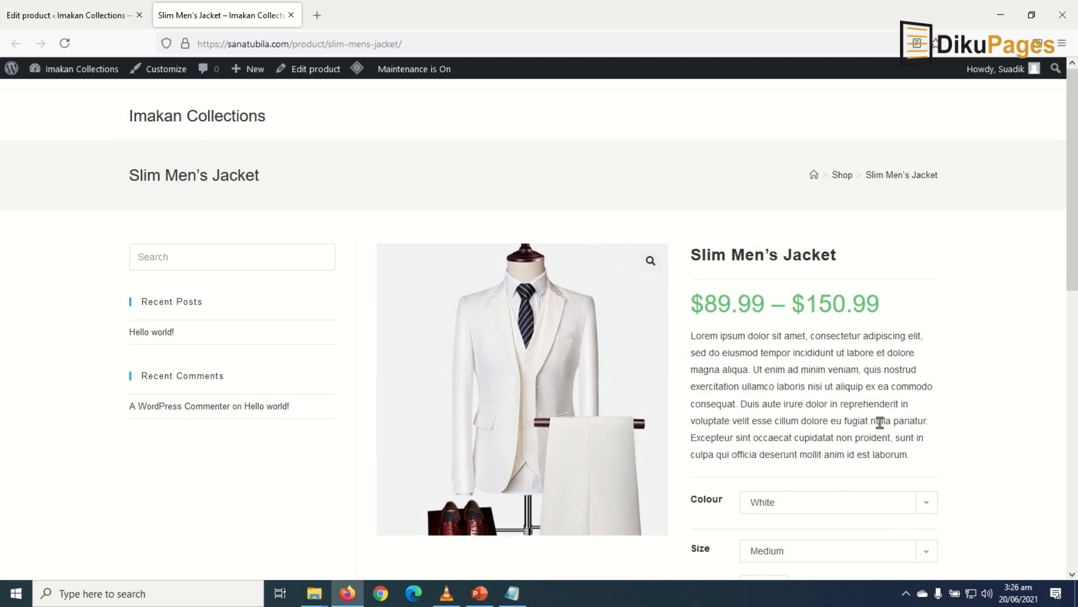